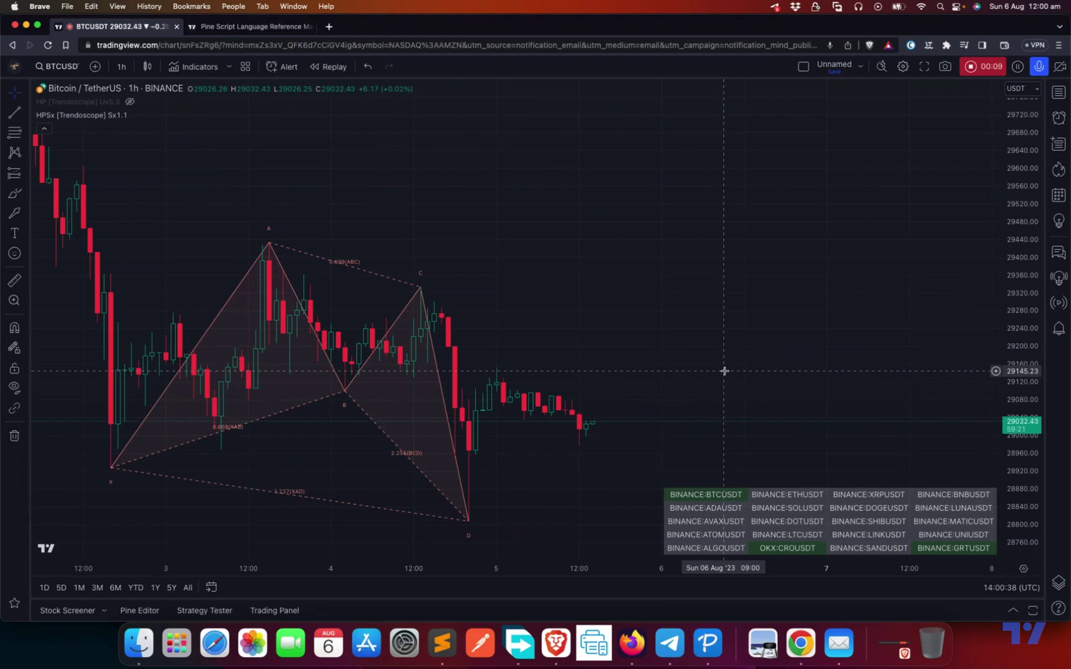
- Switch the BTCUSDT chart to 1D candles and zoom out to show over a year of history
scroll(539, 391, left, 1)
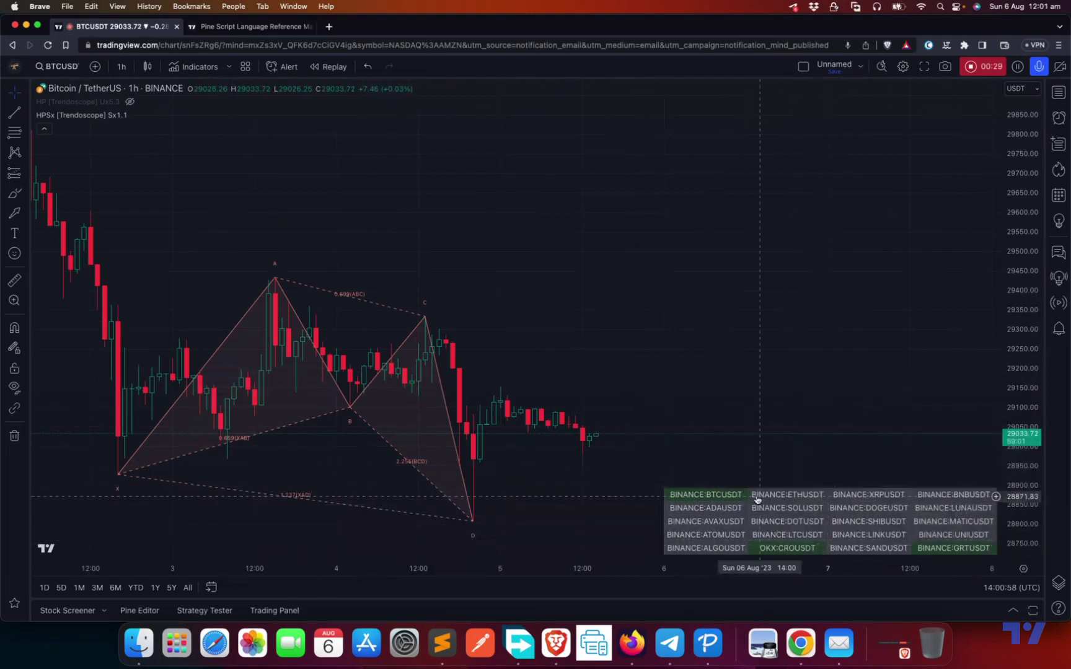
click(122, 66)
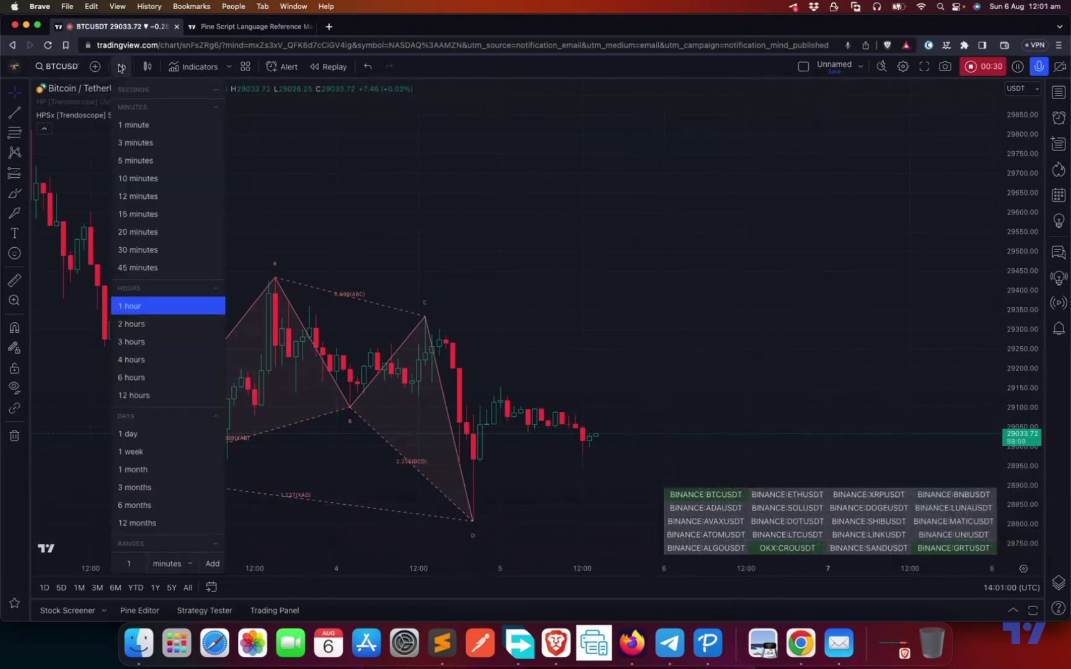
click(140, 433)
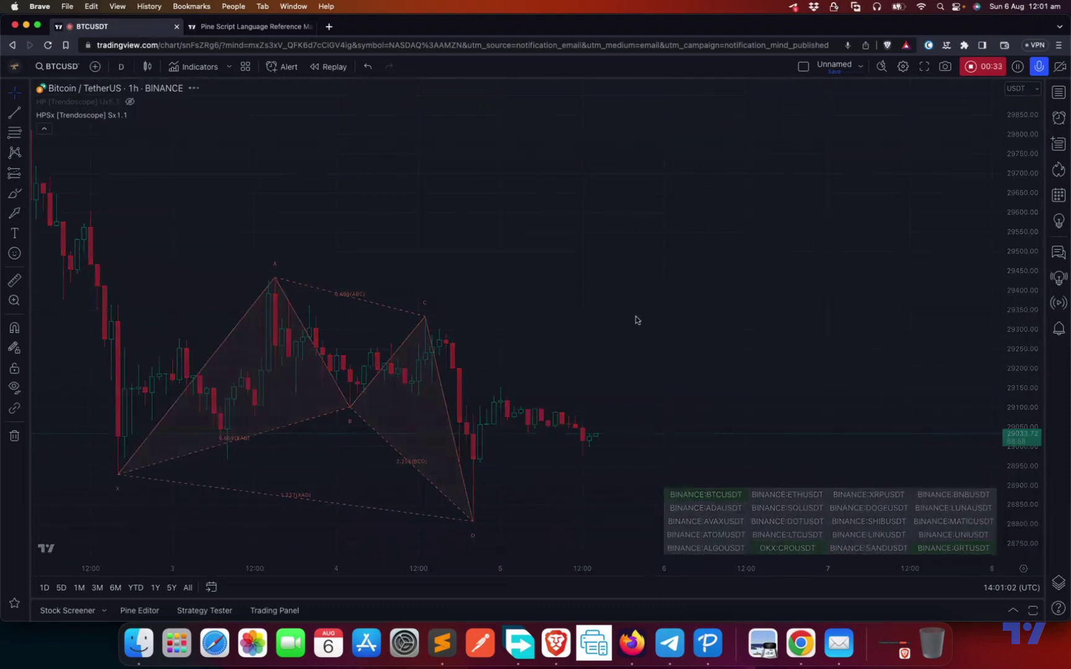
scroll(744, 421, down, 5)
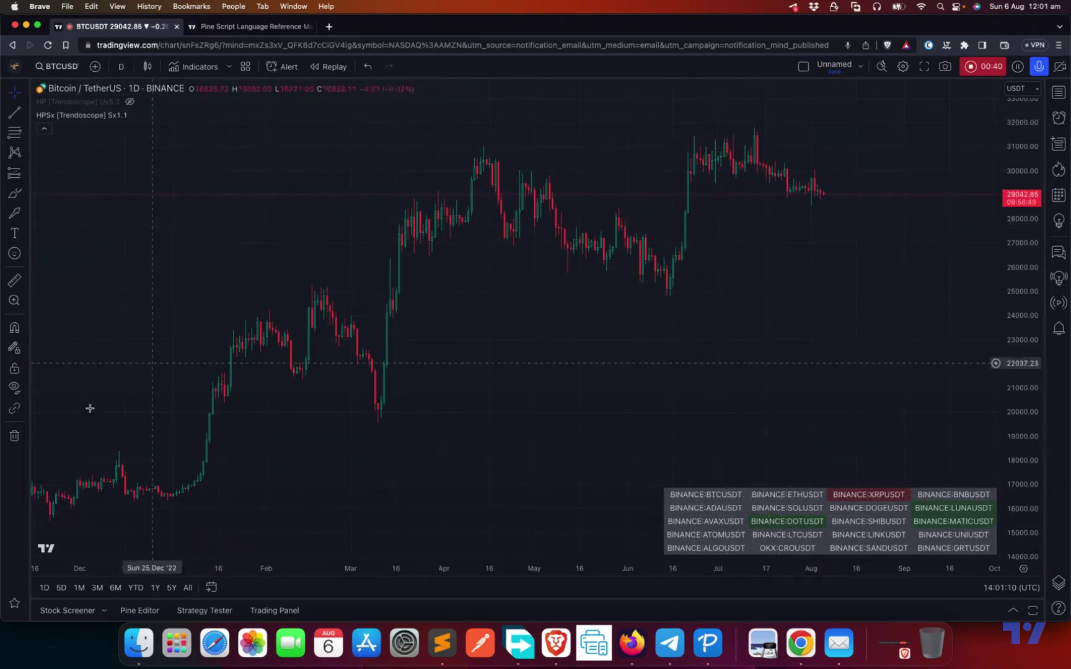
scroll(583, 309, down, 3)
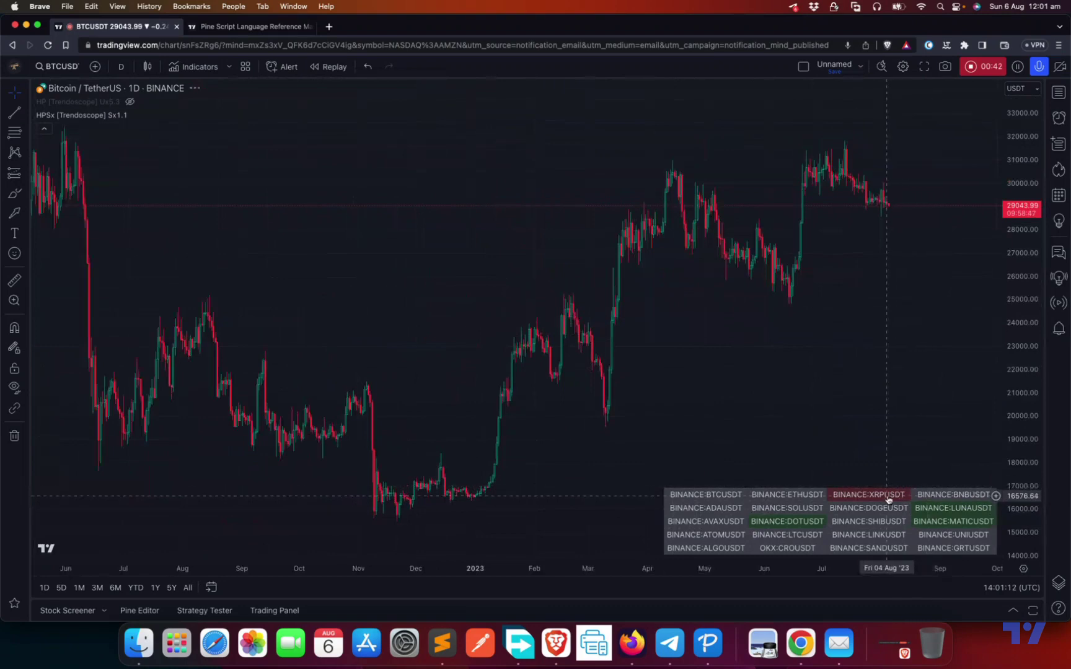
mouse_move(886, 498)
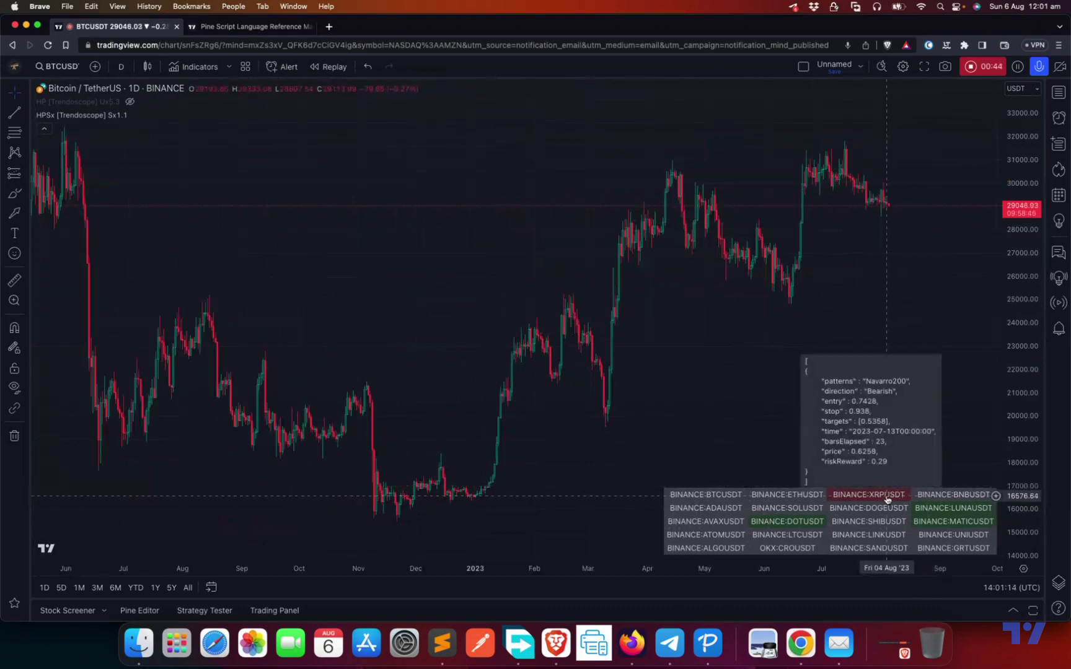
mouse_move(796, 523)
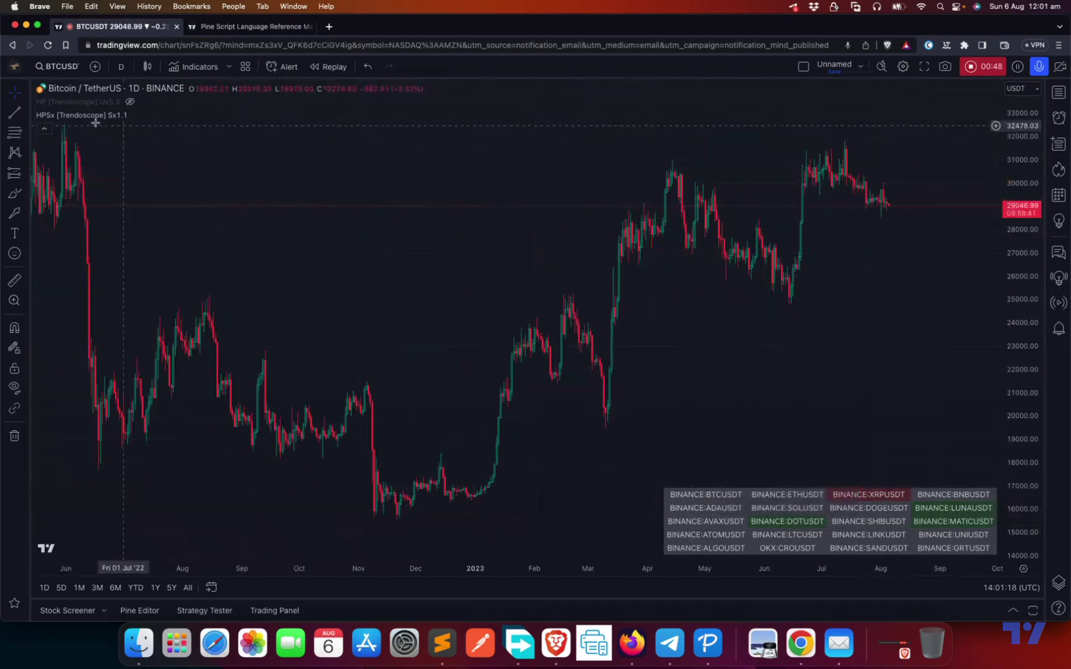
- Load Binance DOTUSDT and zoom in on its recent bullish XABCD pattern from early August 2023
click(56, 67)
text(DO)
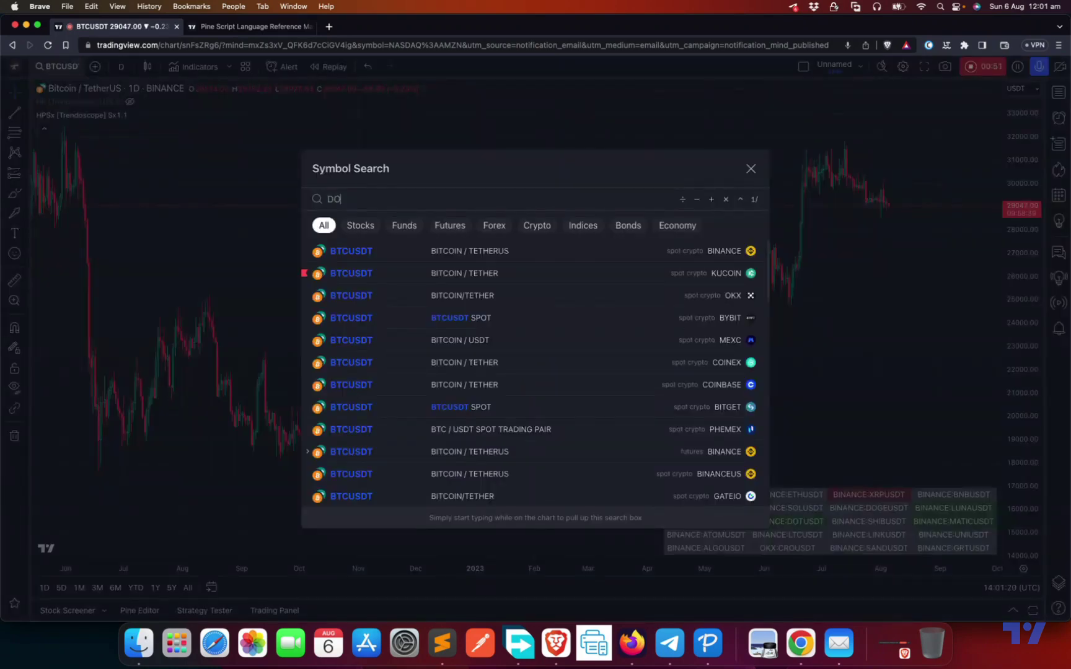
text(TUSDT)
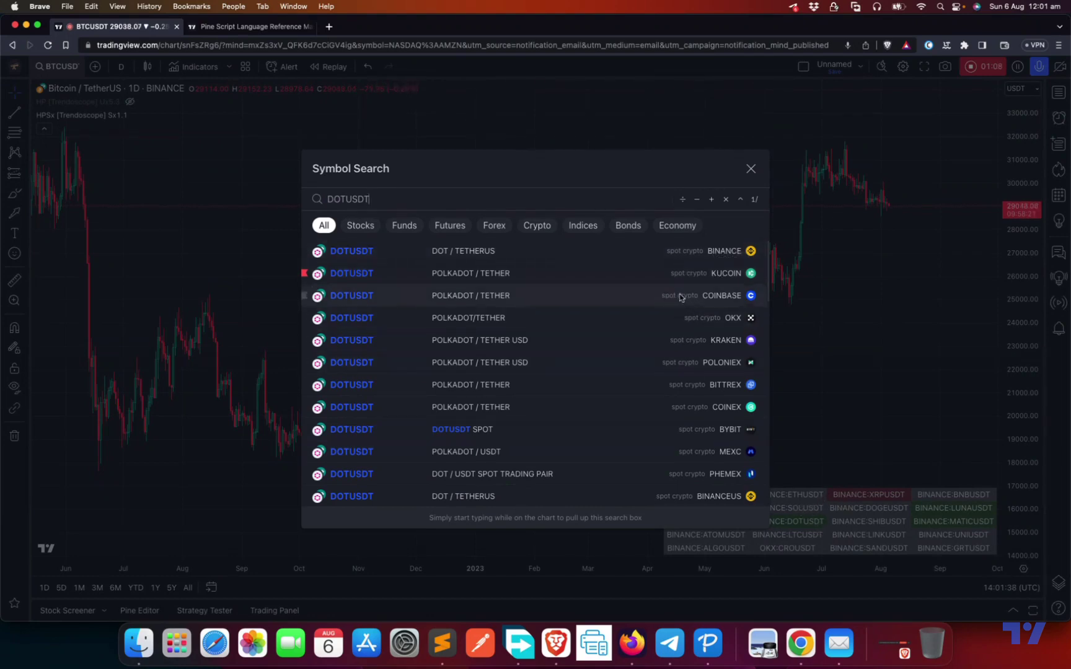
click(625, 254)
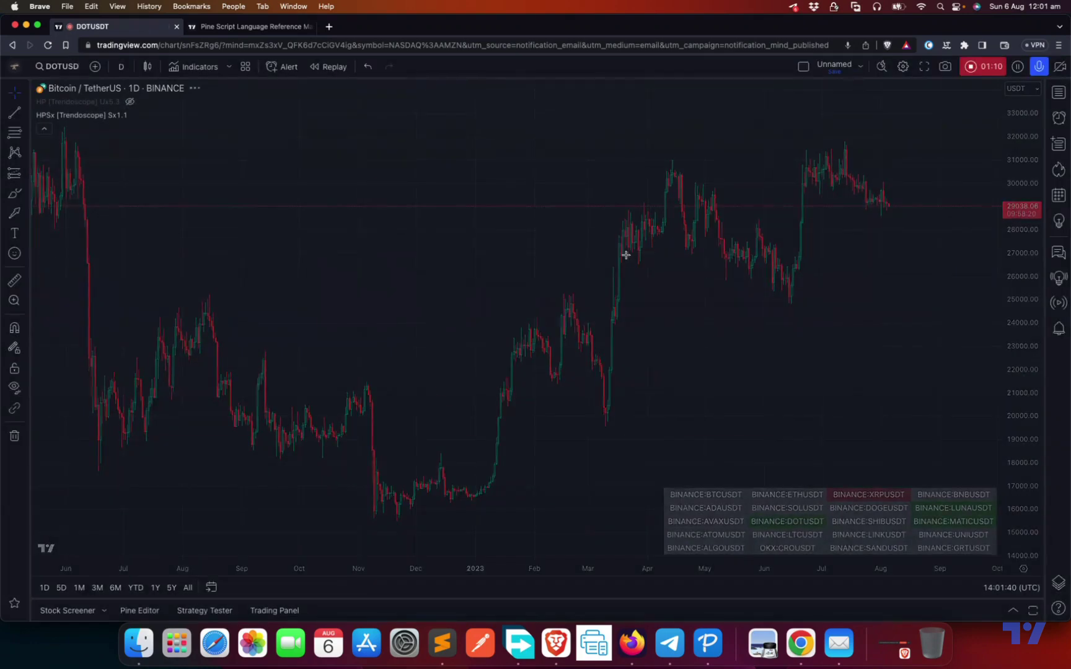
scroll(717, 373, up, 10)
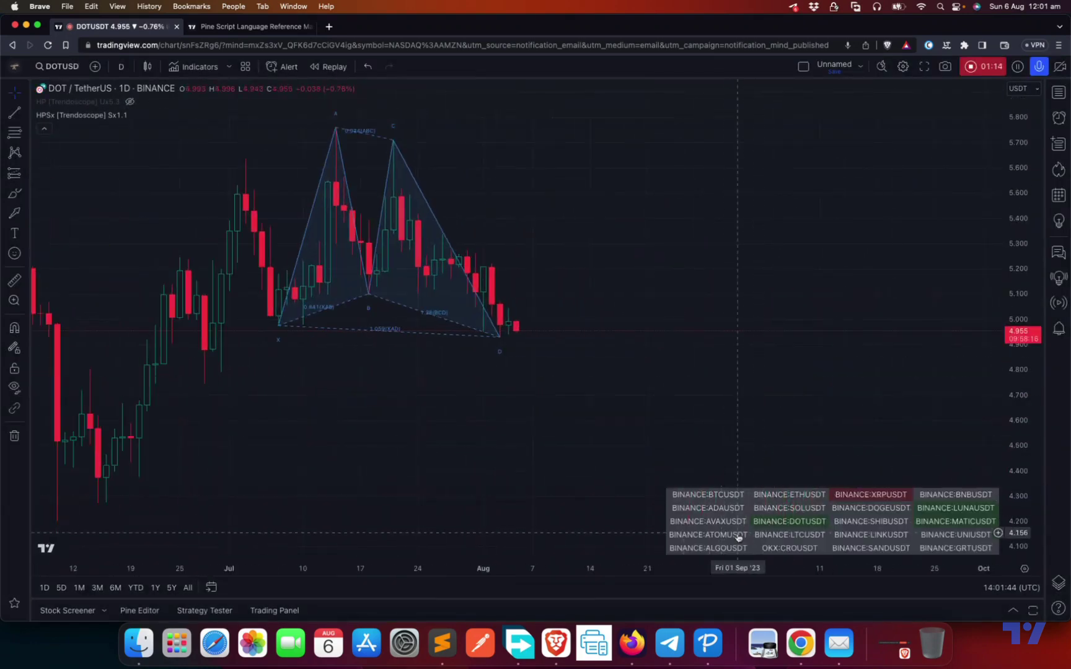
mouse_move(796, 526)
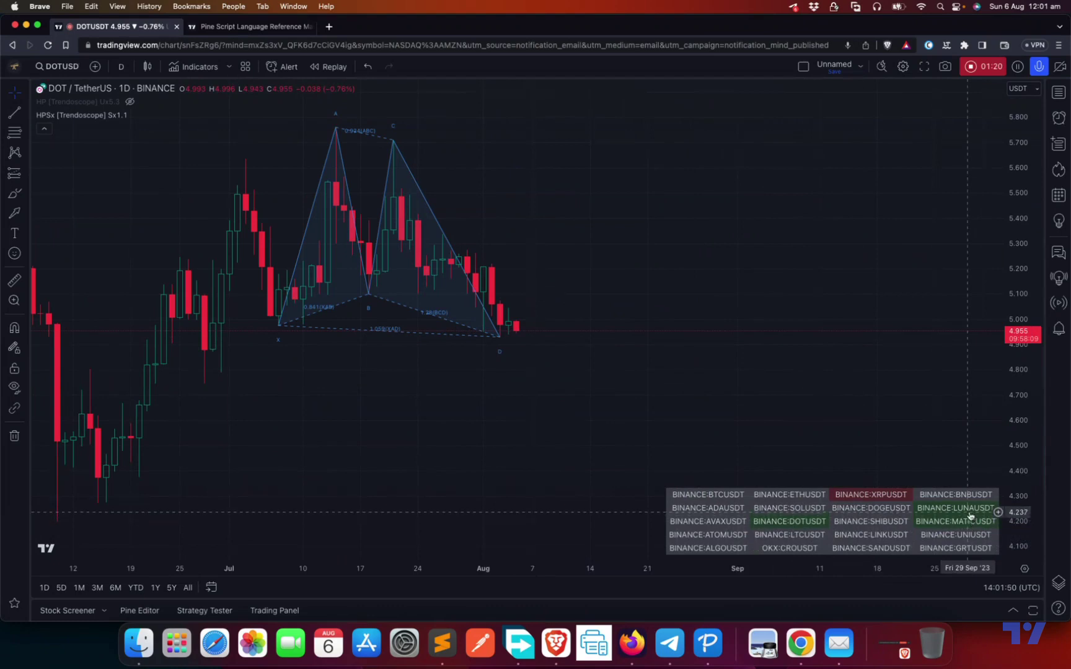
- Load Binance XRPUSDT and zoom out so its full bearish XABCD pattern is visible
click(47, 71)
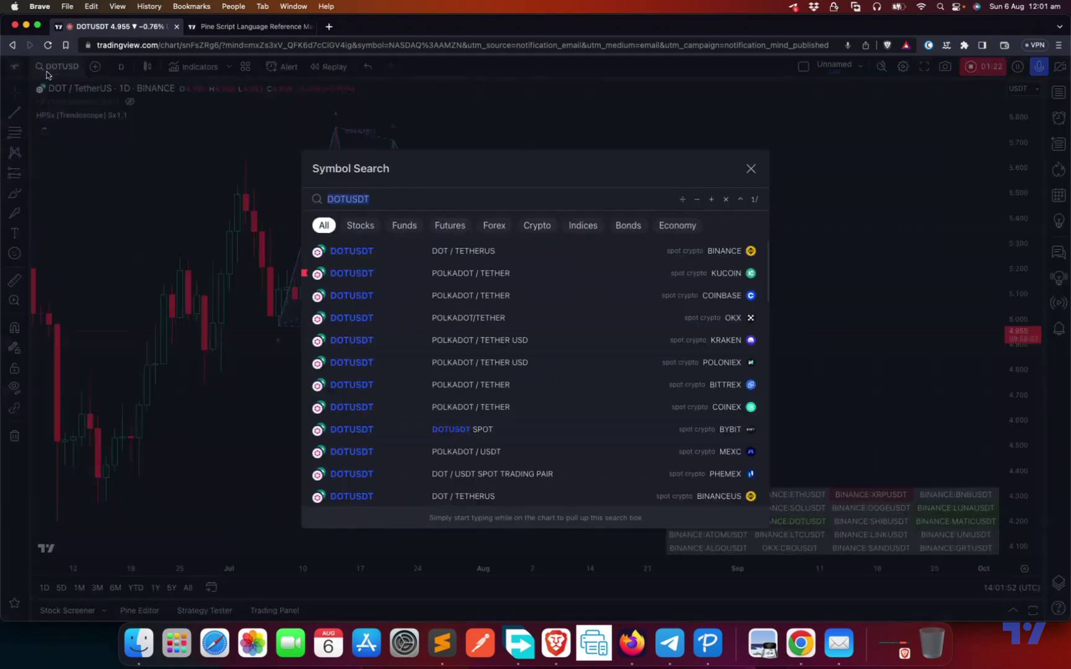
text(XRPUS)
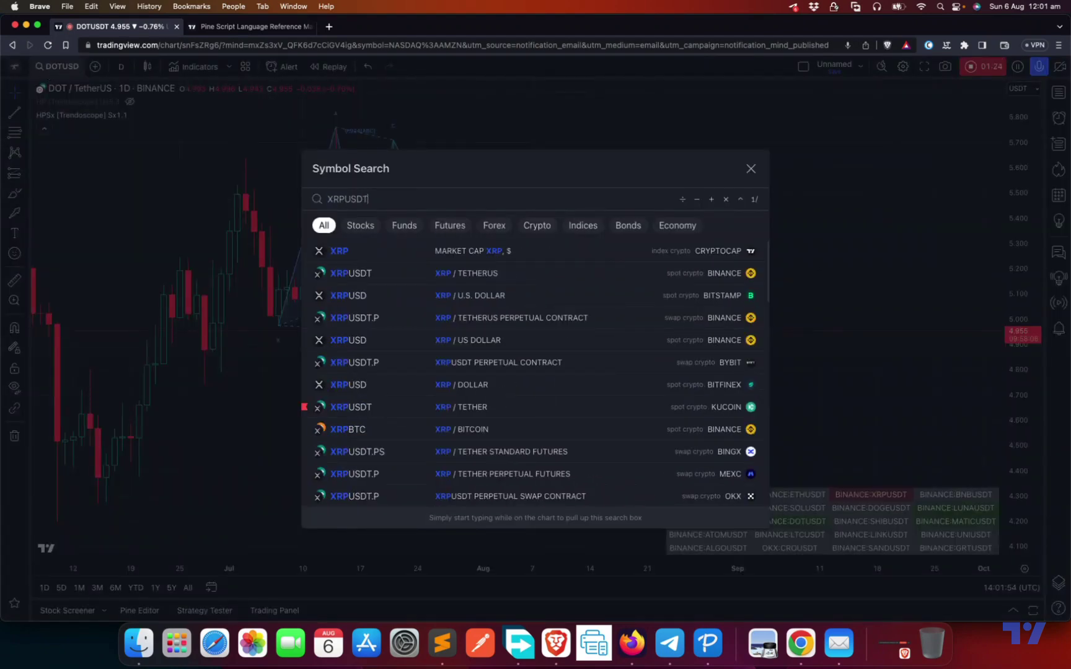
click(437, 257)
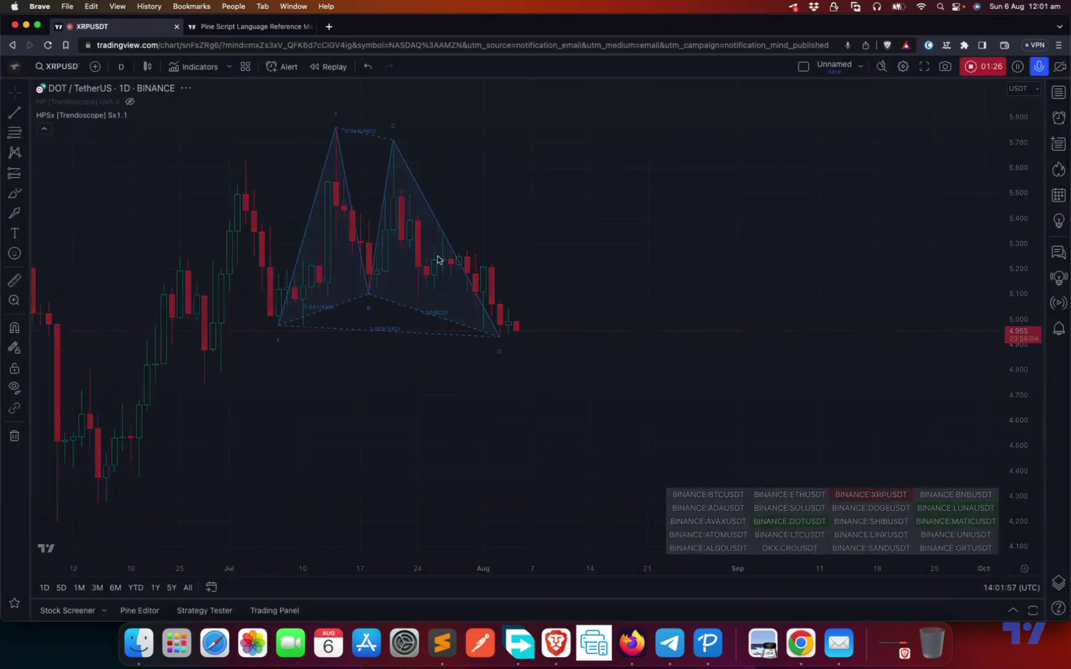
scroll(610, 410, down, 10)
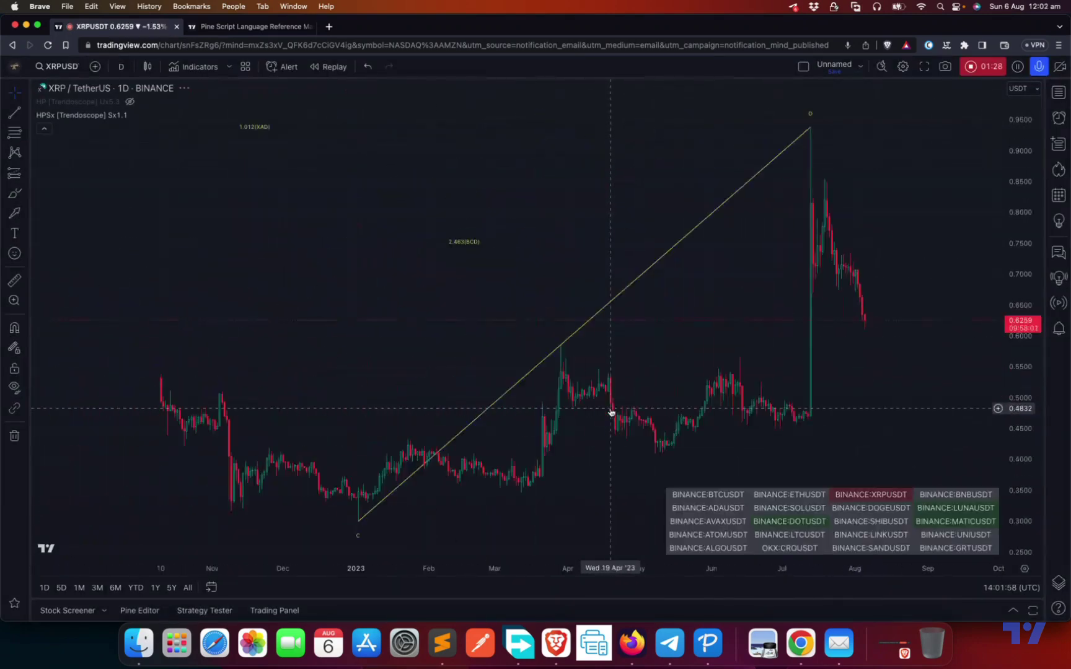
scroll(611, 410, down, 5)
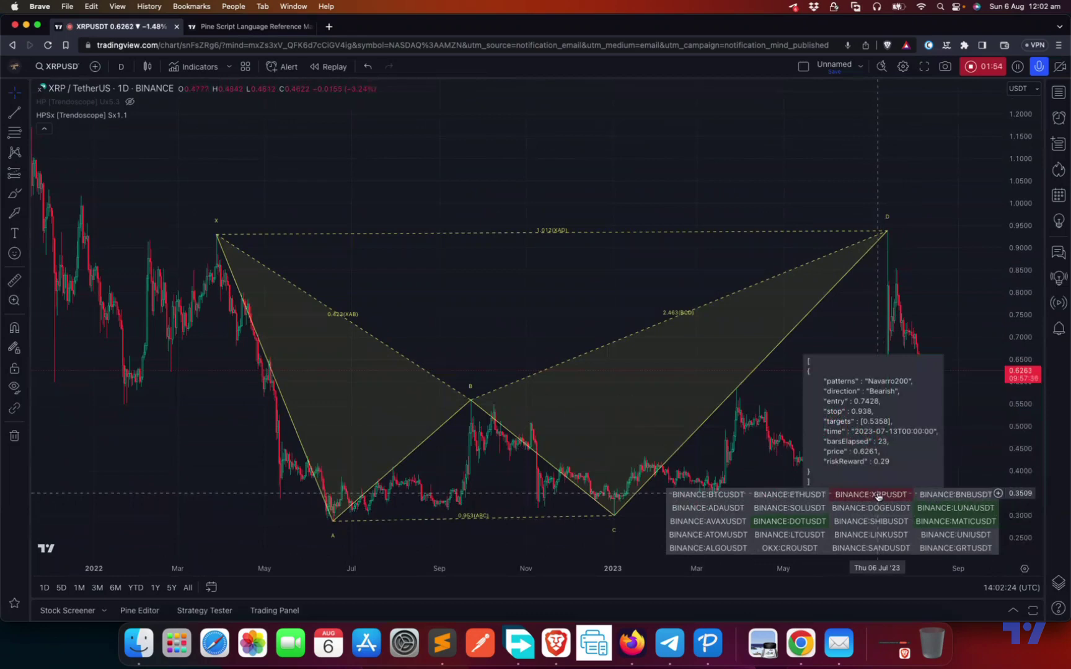
scroll(749, 488, up, 3)
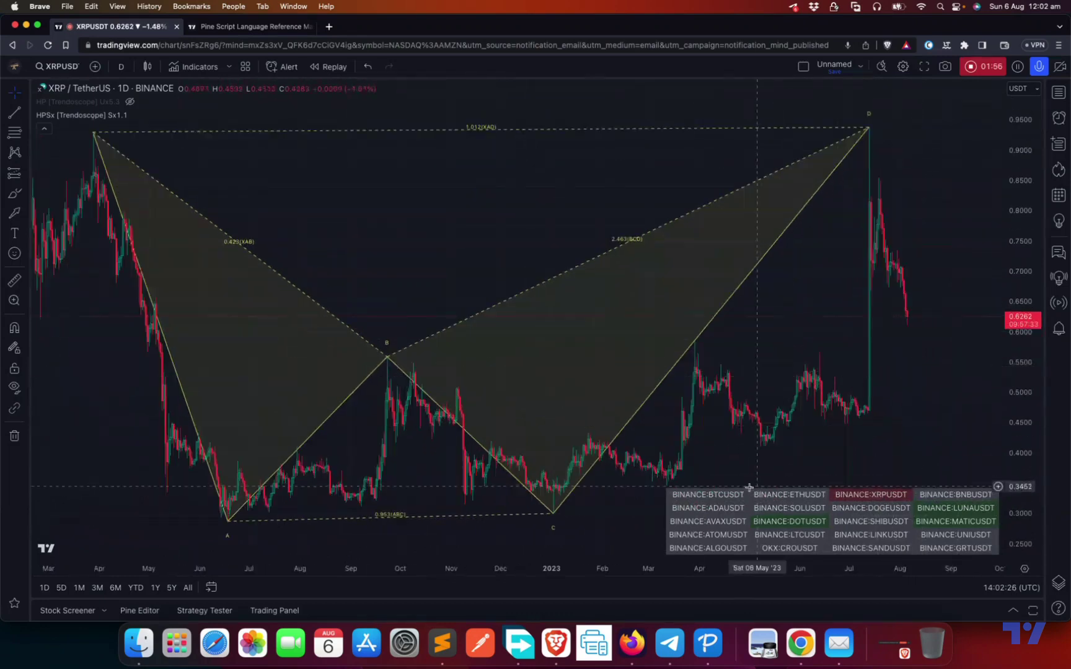
click(59, 67)
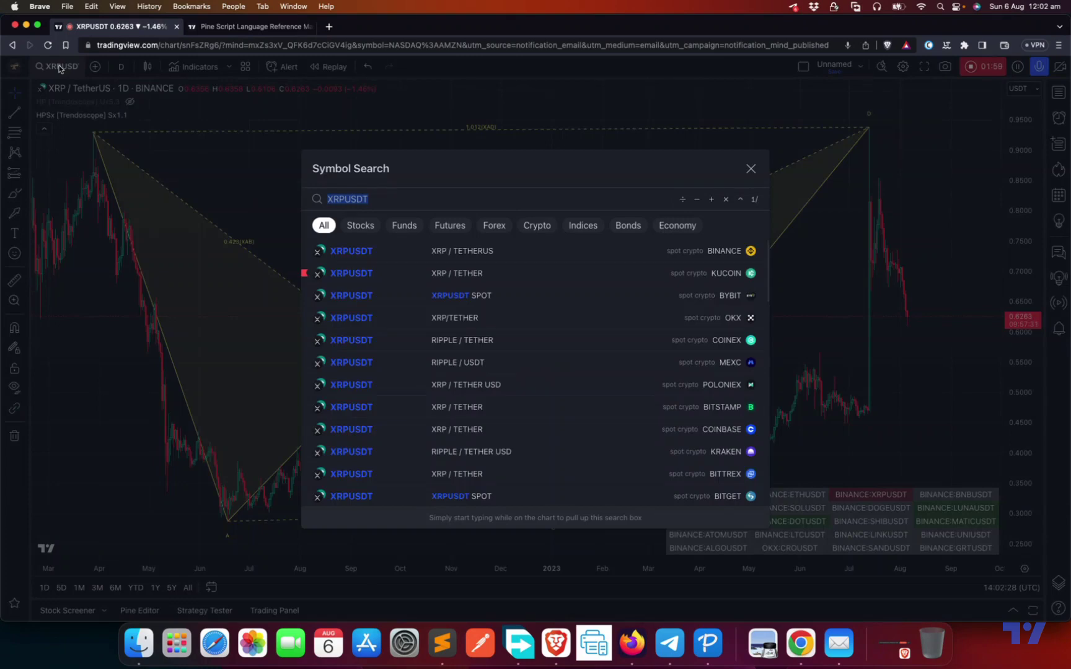
- Load Binance BTCUSDT on the daily chart and show the HP Trendoscope indicator
text(BTCUSDT)
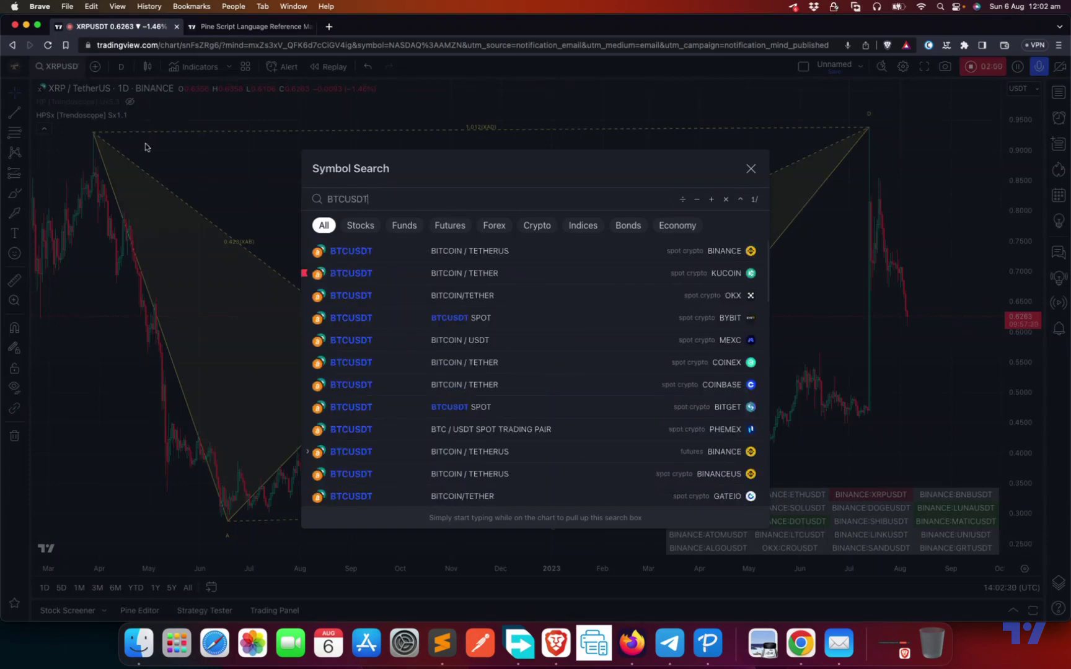
click(511, 254)
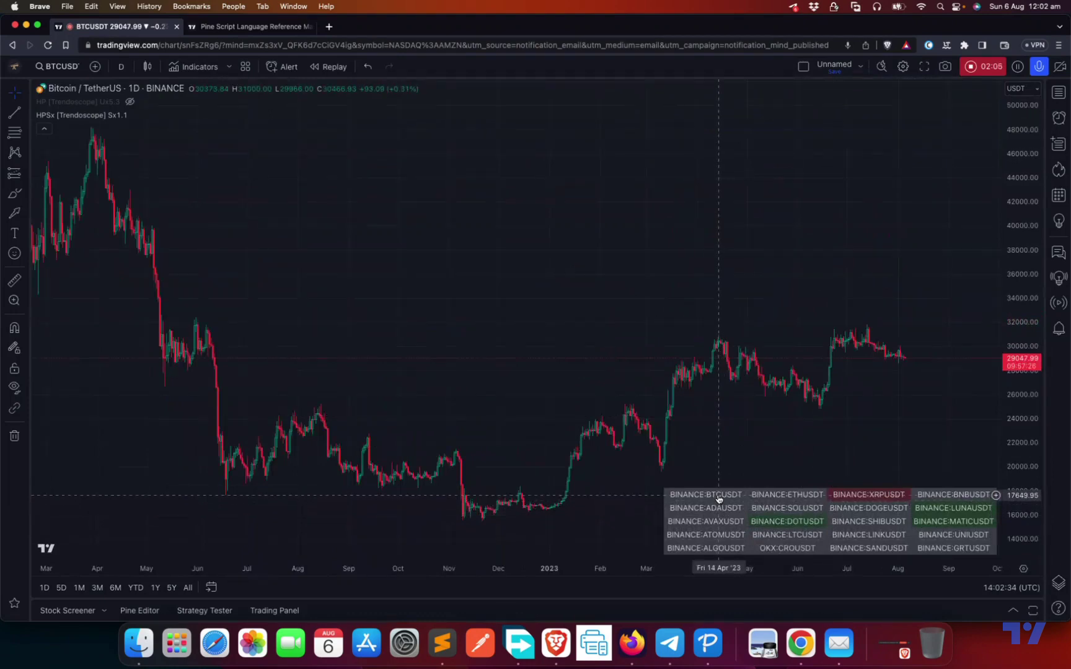
click(129, 102)
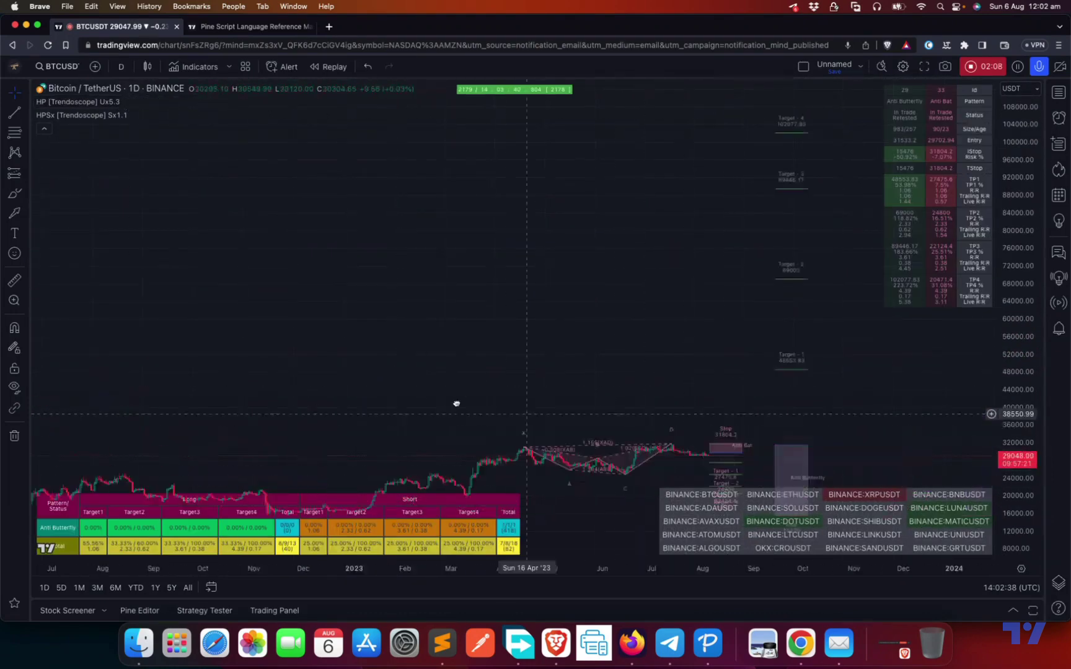
- Rescale and pan to enlarge the HP pattern, then hide the HP indicator again
drag(992, 505, 991, 446)
drag(735, 437, 749, 217)
scroll(748, 218, up, 3)
drag(525, 354, 742, 285)
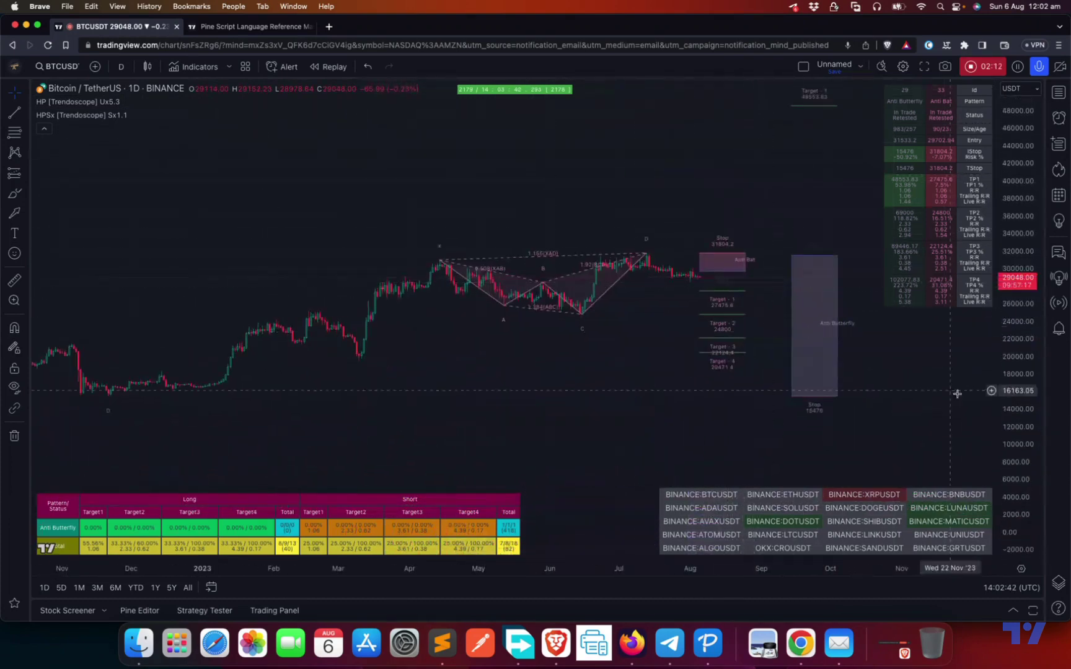
drag(1020, 424, 1021, 372)
drag(782, 287, 557, 266)
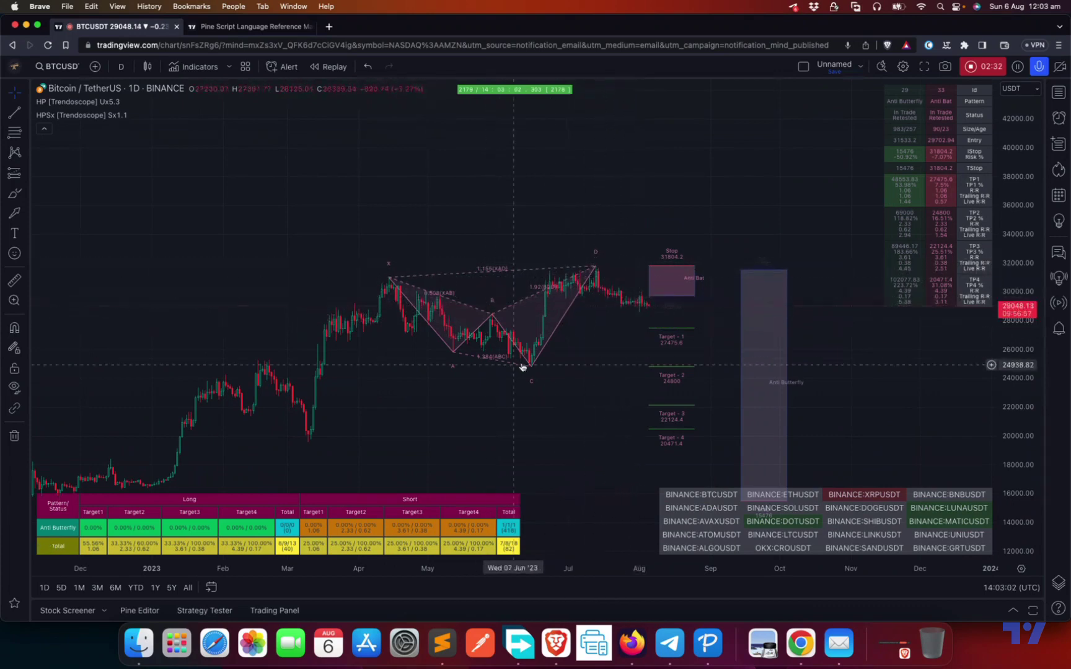
click(130, 102)
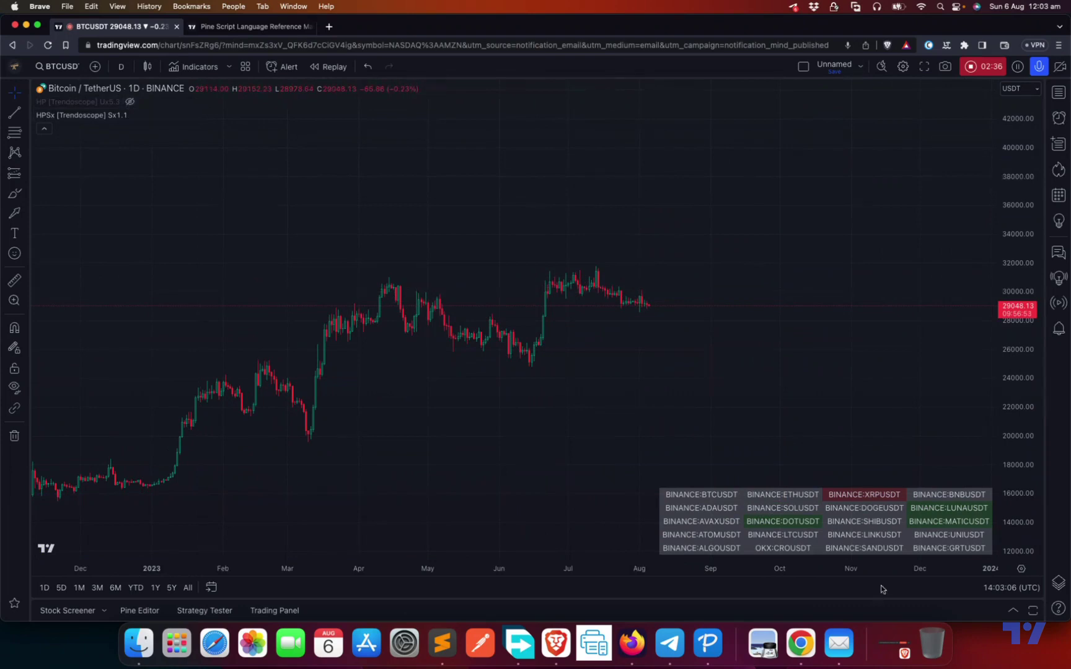
- Reload Binance XRPUSDT daily and fit its bearish XABCD pattern, peaking near 0.94, into view
click(62, 69)
text(X)
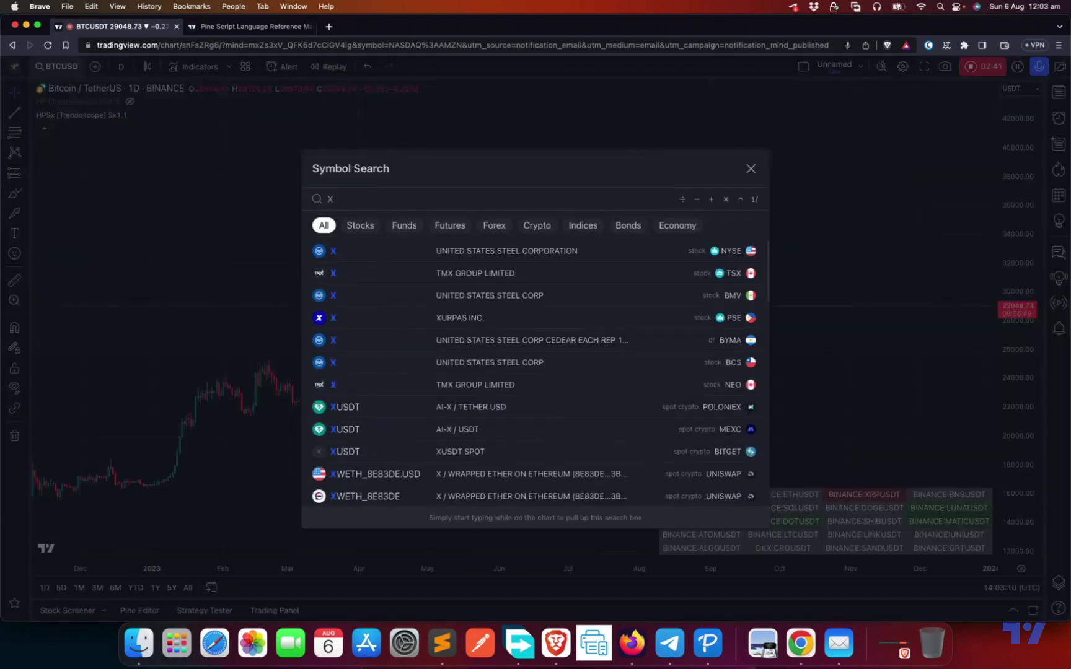
text(RPUSDT)
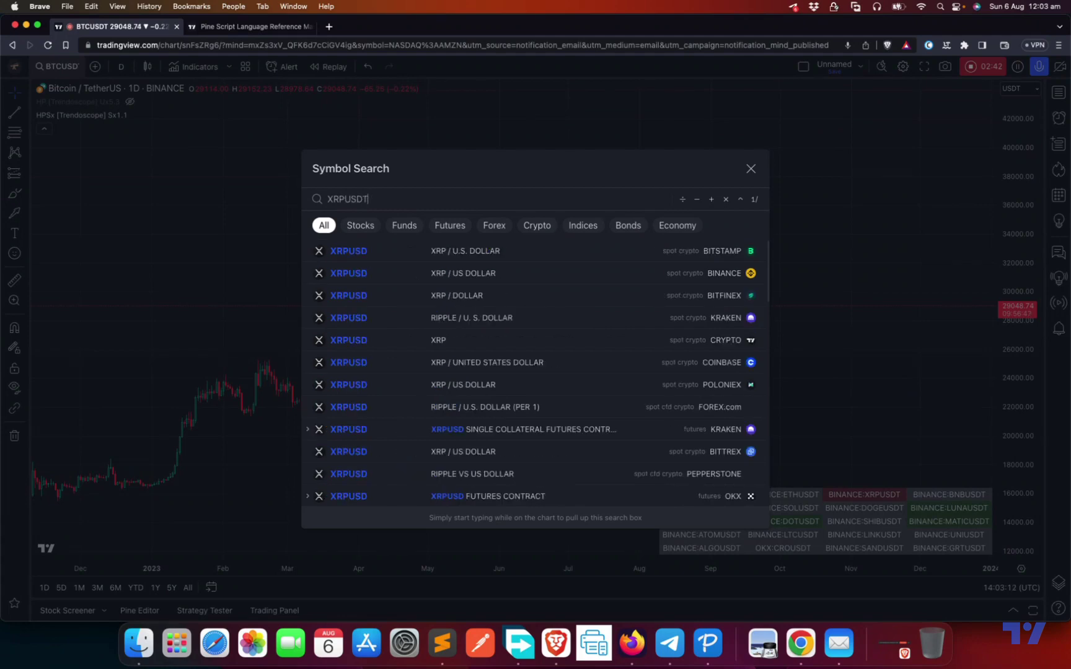
click(402, 251)
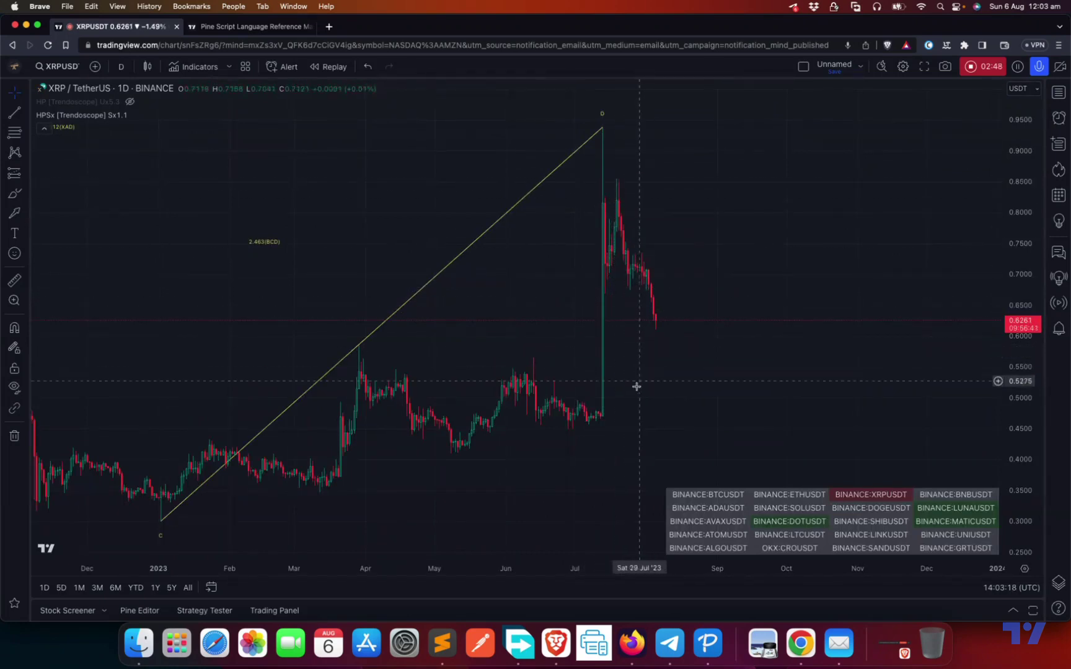
scroll(419, 458, down, 5)
scroll(427, 459, down, 3)
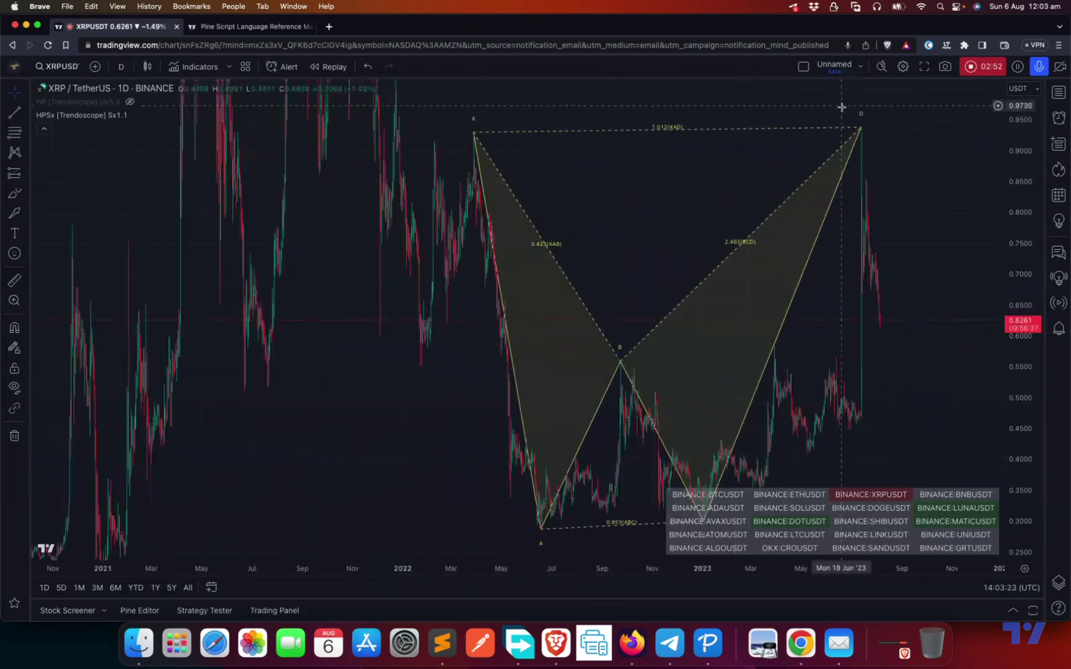
drag(841, 298, 744, 291)
scroll(576, 267, up, 2)
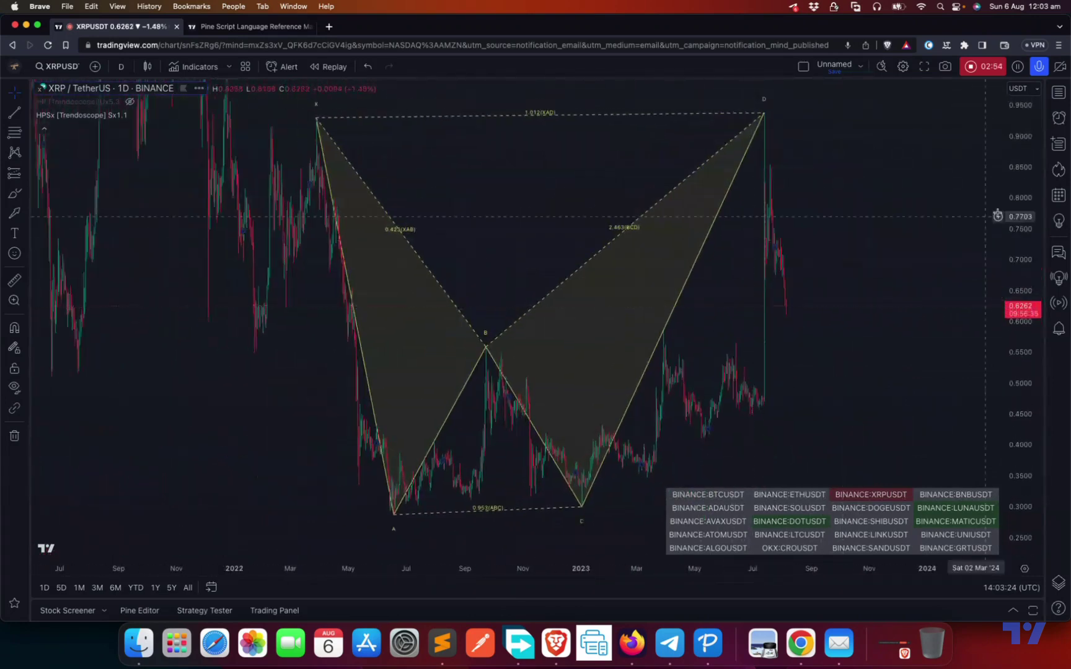
drag(1026, 192, 1028, 279)
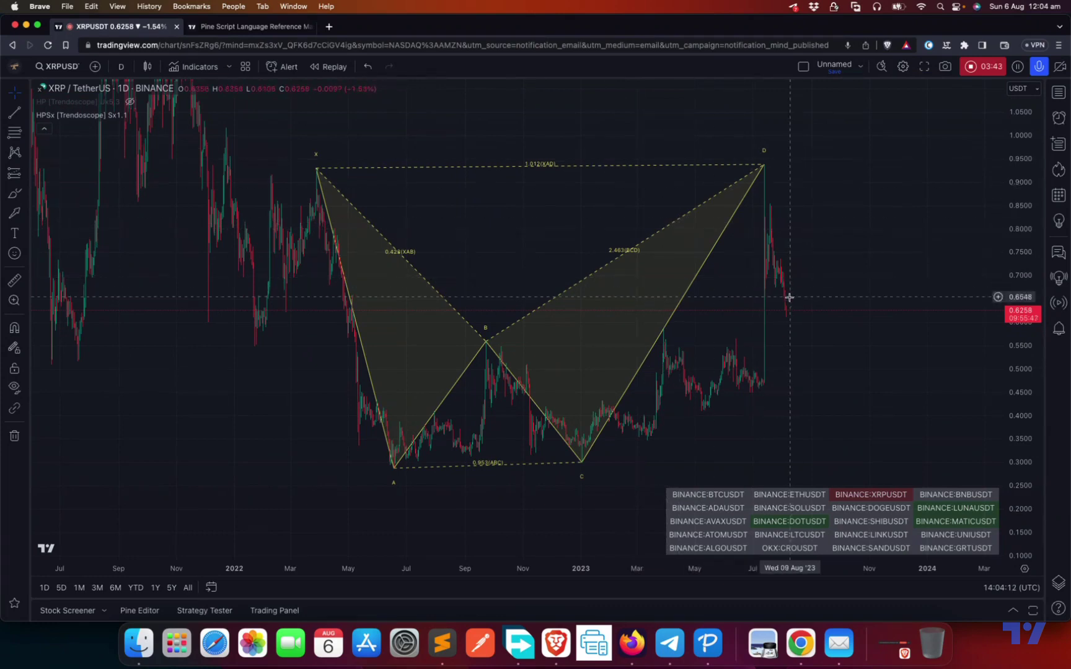
scroll(786, 310, up, 2)
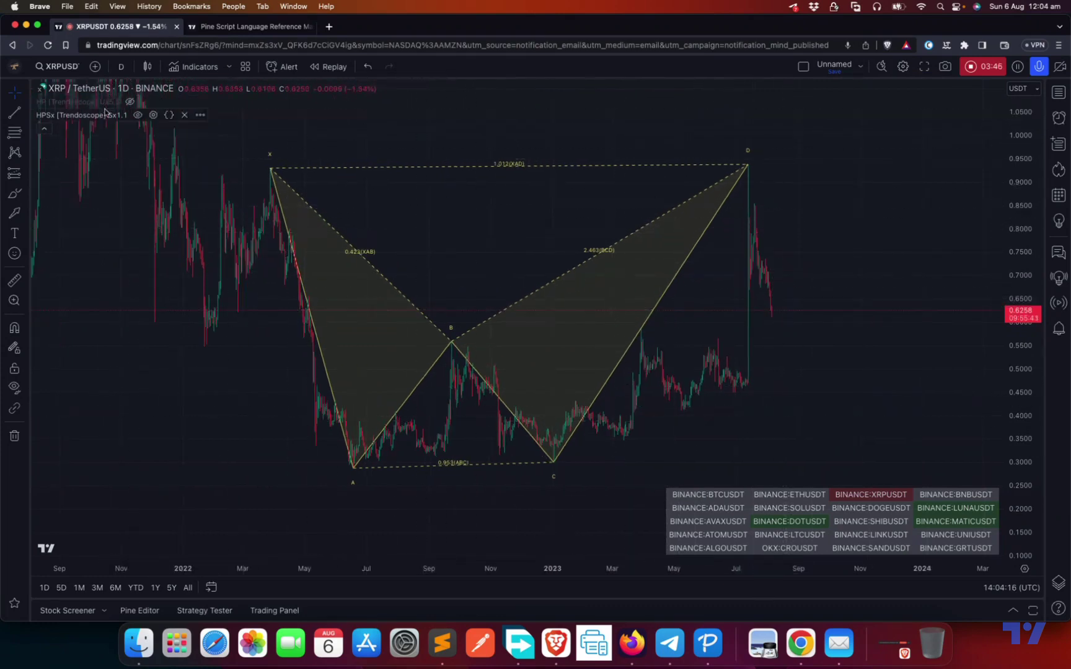
- Briefly show the HP indicator's pattern and stats in place of HPSx, then restore only HPSx
click(138, 117)
click(130, 101)
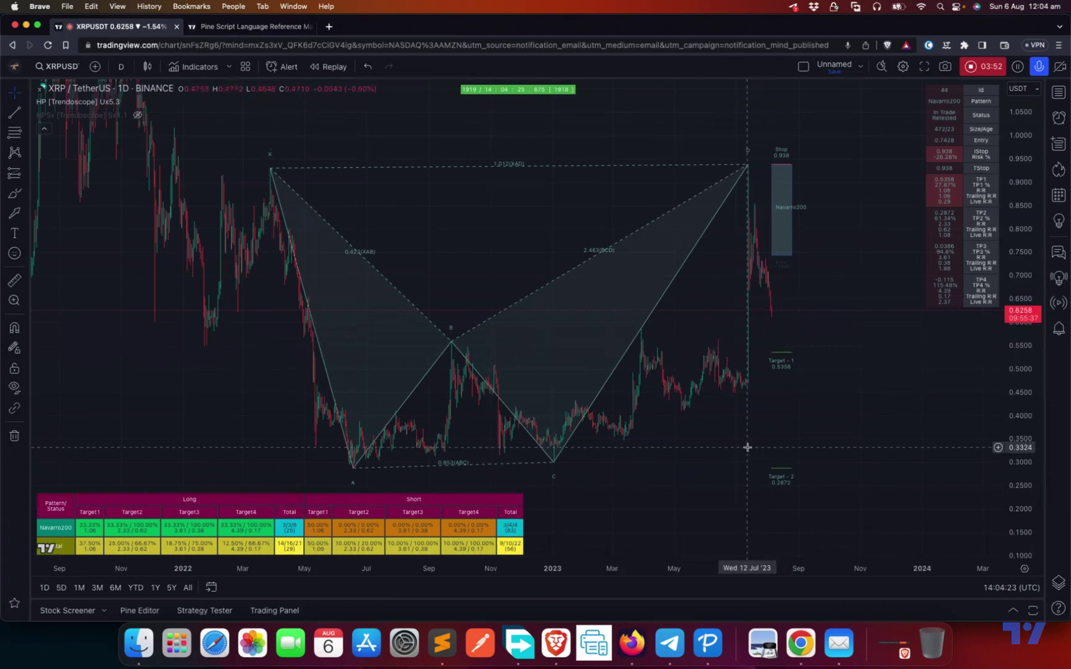
scroll(745, 452, up, 1)
scroll(745, 452, up, 1)
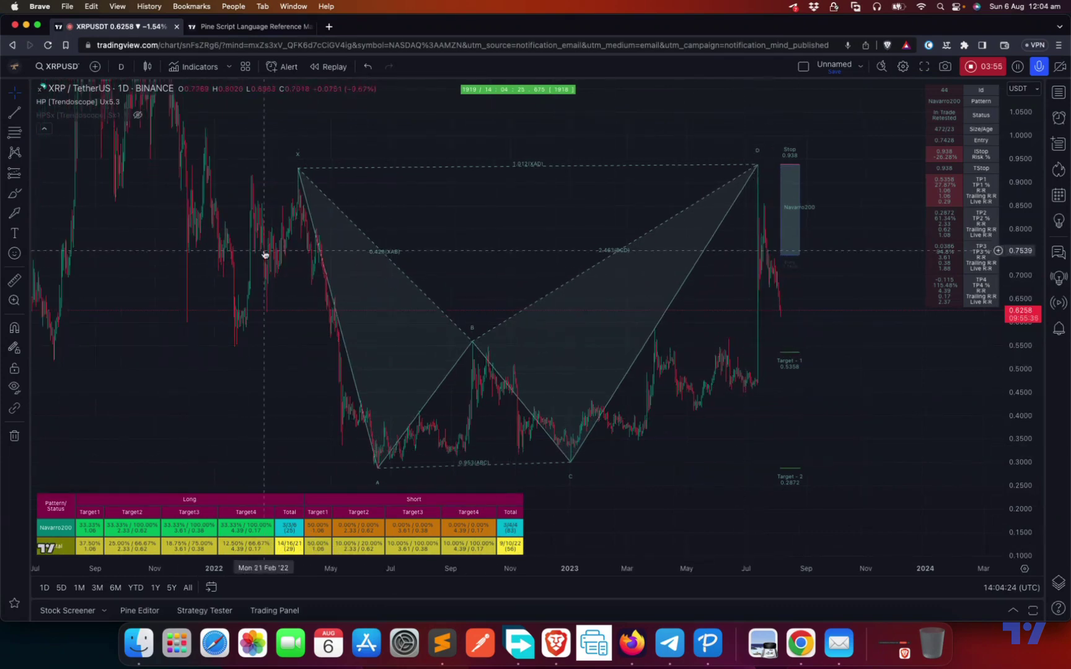
click(129, 102)
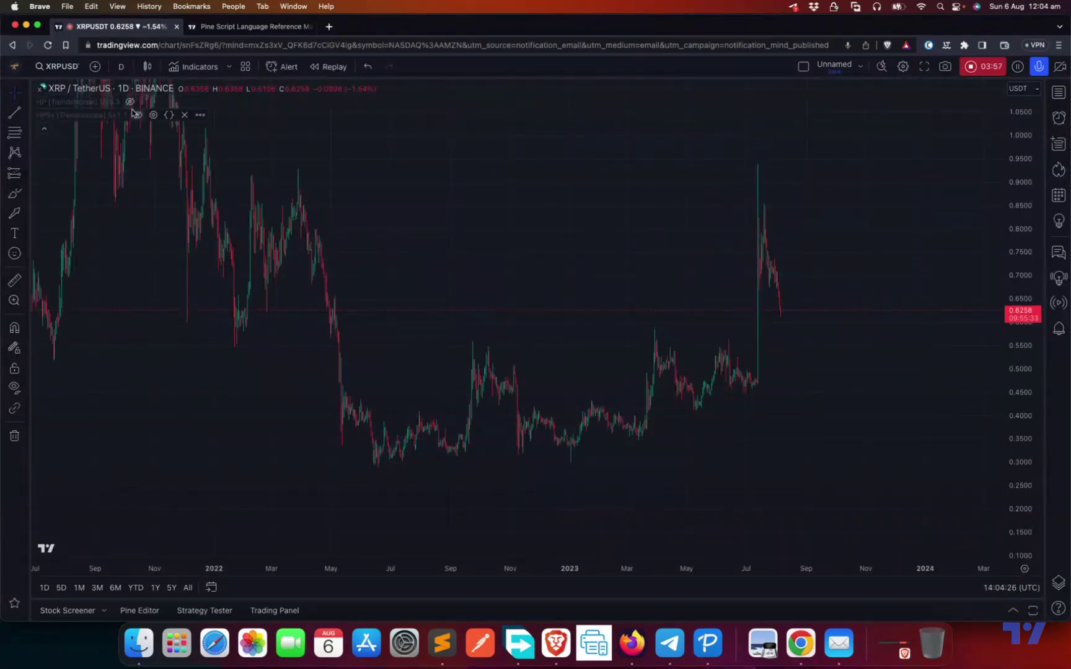
click(137, 115)
click(62, 66)
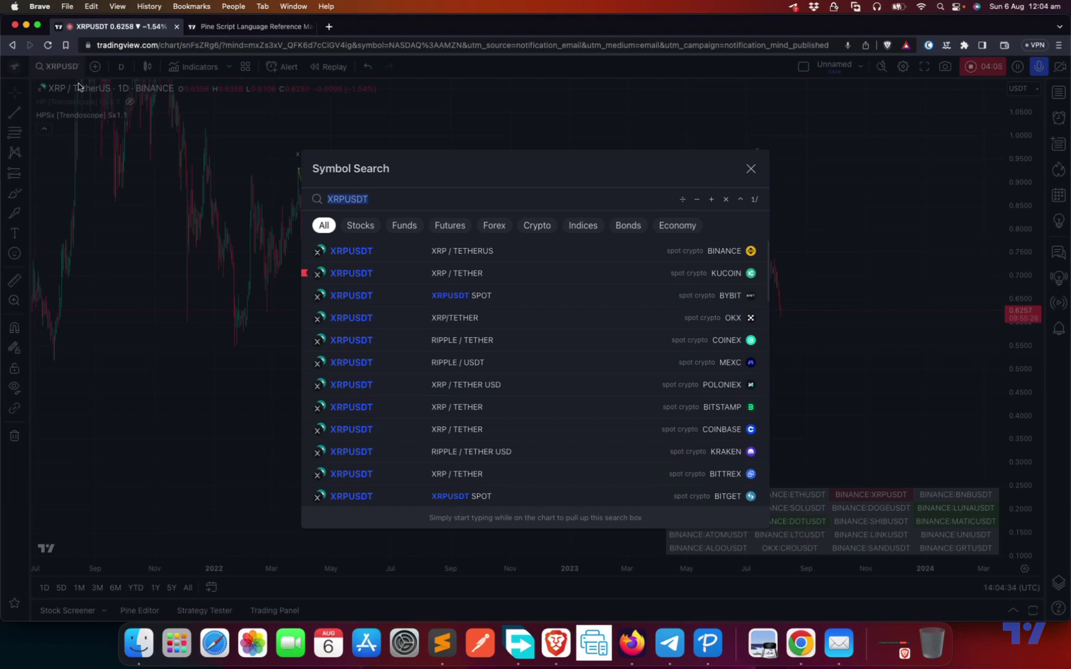
- Load Binance BTCUSDT on 1-hour candles and scroll to the bullish XABCD pattern near 4 August
text(BTCUSDT)
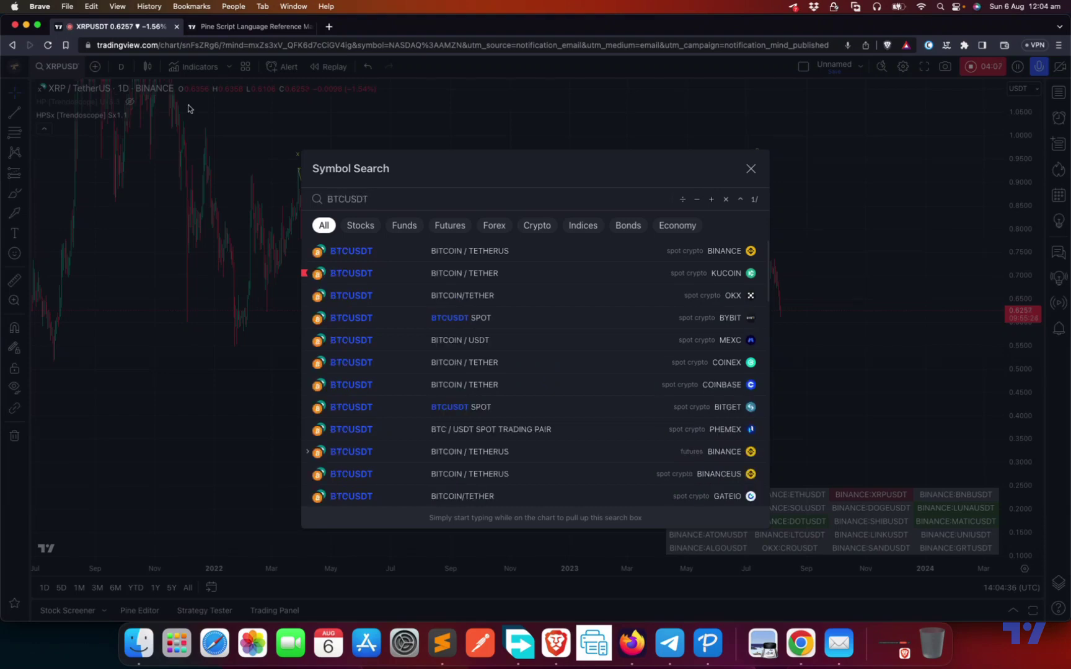
click(447, 251)
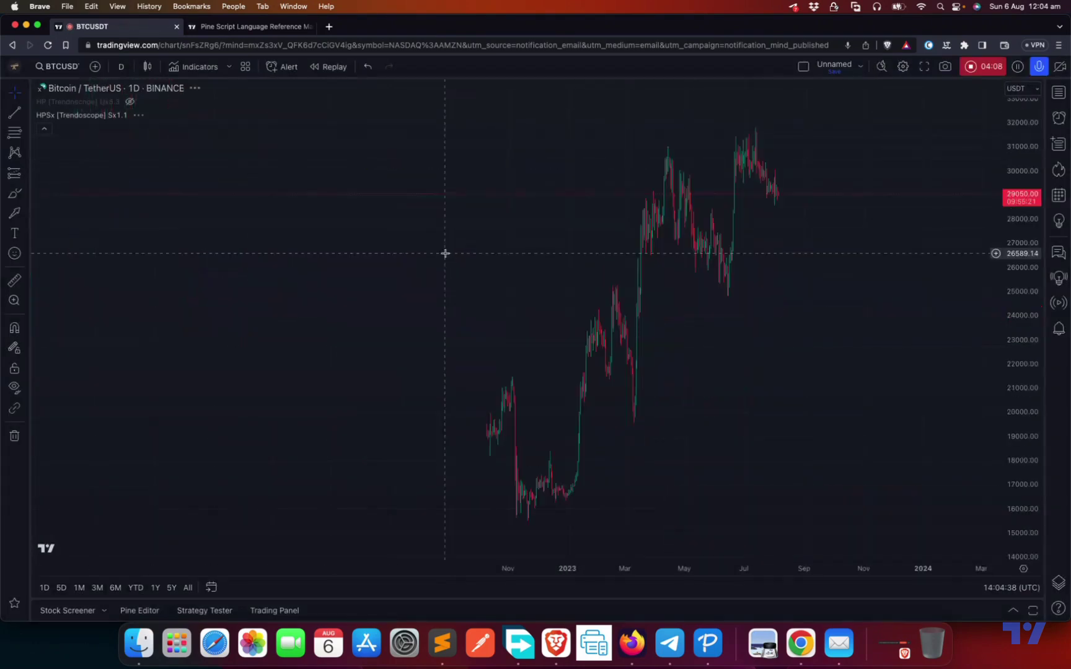
click(121, 66)
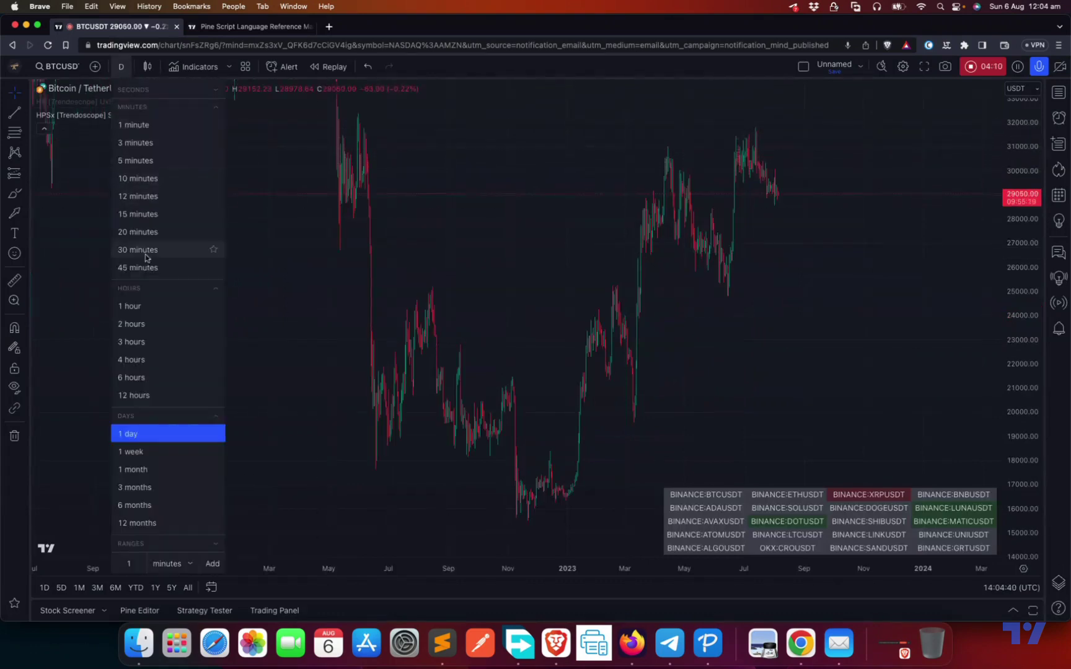
click(142, 307)
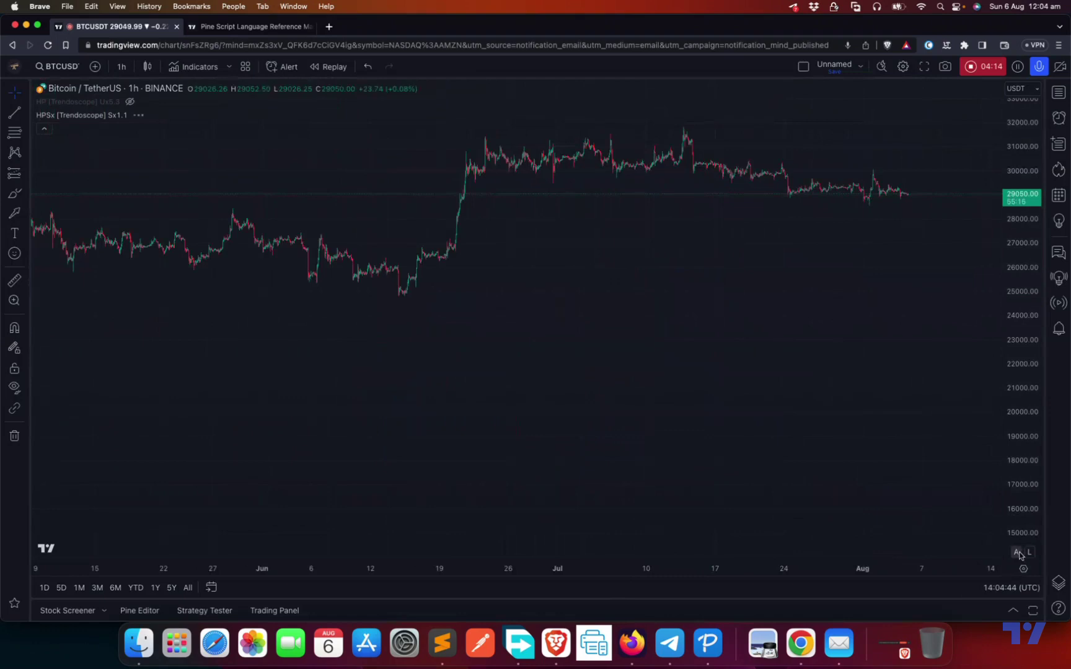
scroll(700, 394, up, 10)
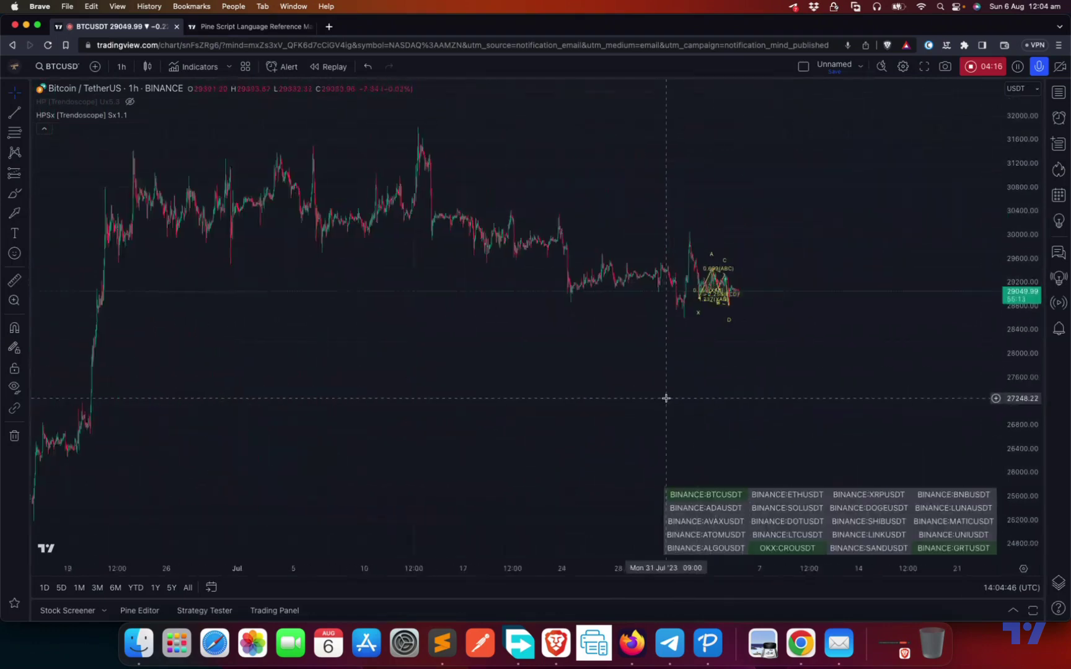
scroll(619, 397, left, 10)
scroll(816, 419, up, 8)
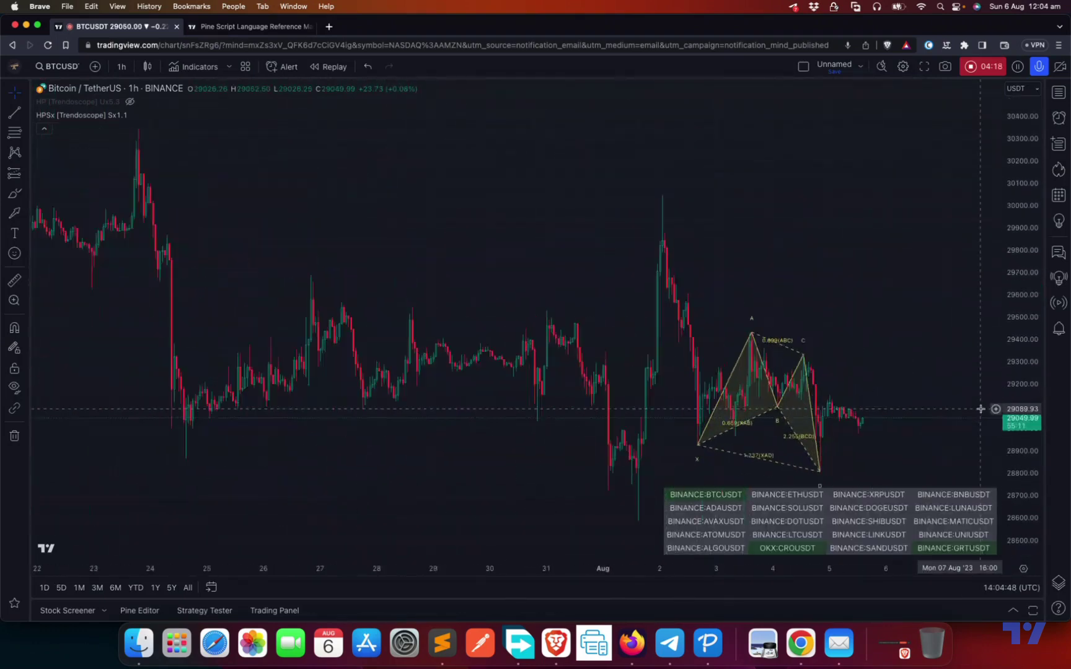
scroll(745, 421, right, 3)
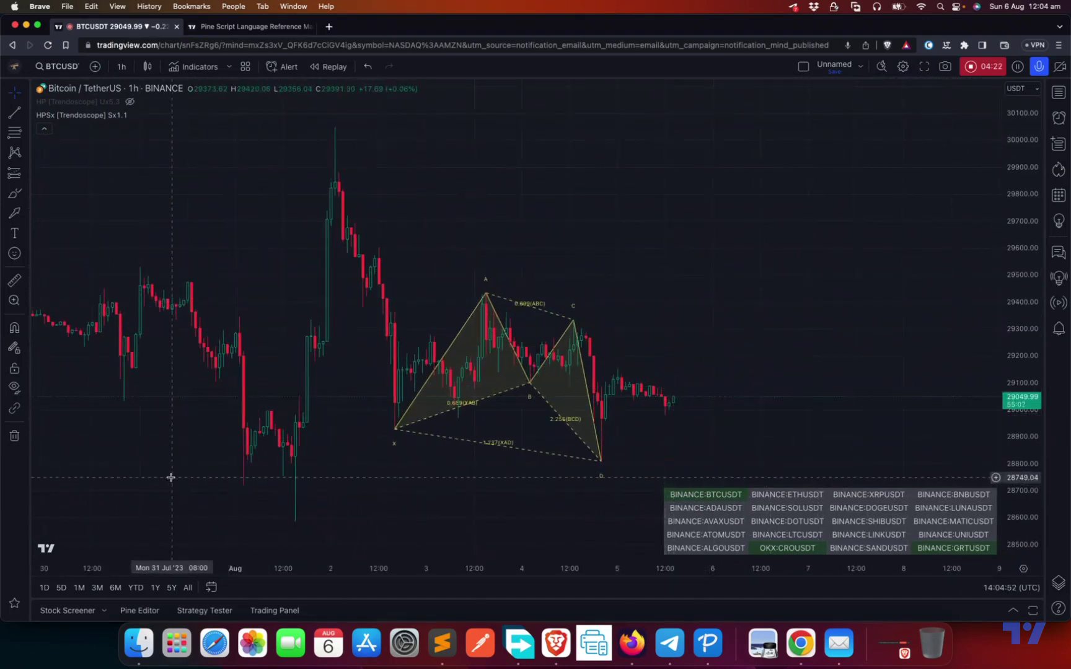
scroll(359, 485, right, 2)
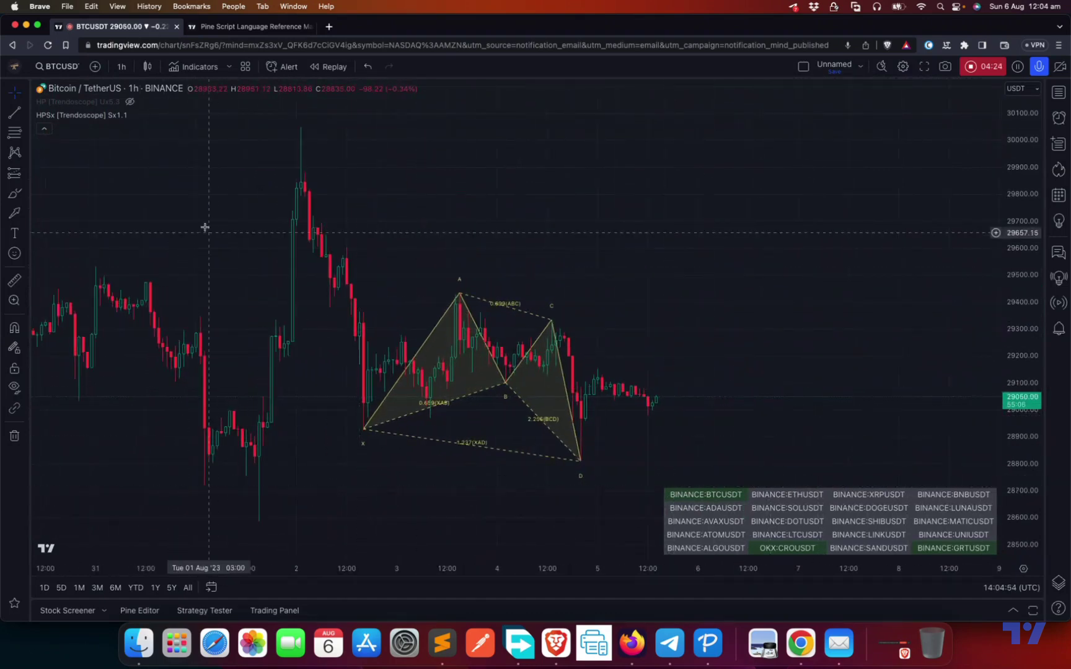
- Review the HPSx inputs: 20 checked tickers, zigzag Length 8, Depth 100, Error Percent 8
click(153, 115)
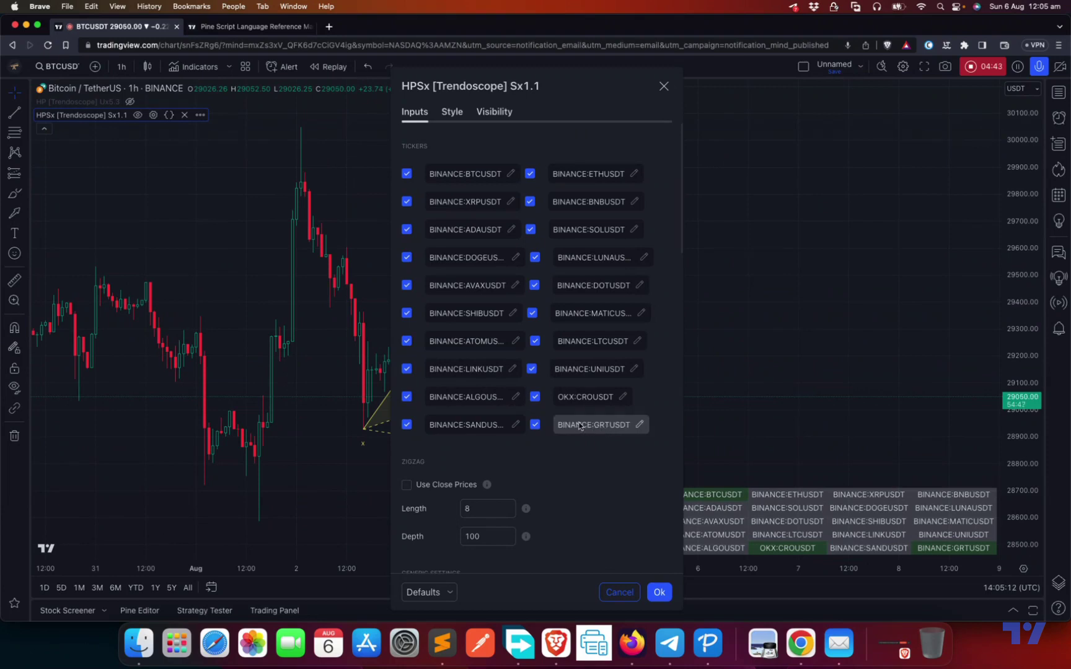
scroll(505, 471, down, 2)
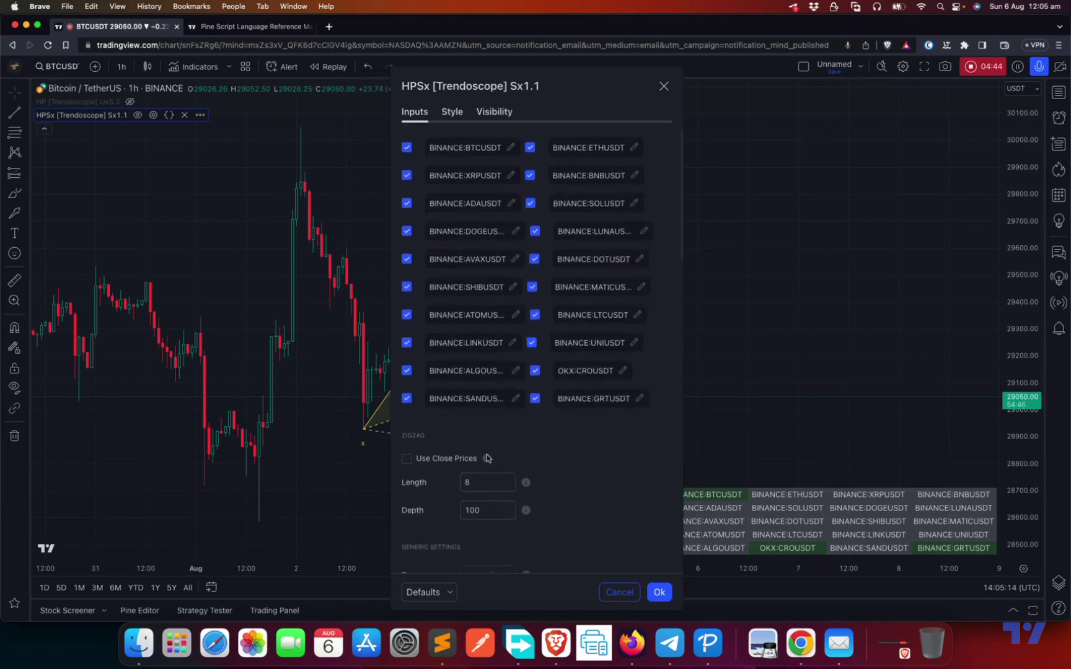
scroll(487, 458, down, 3)
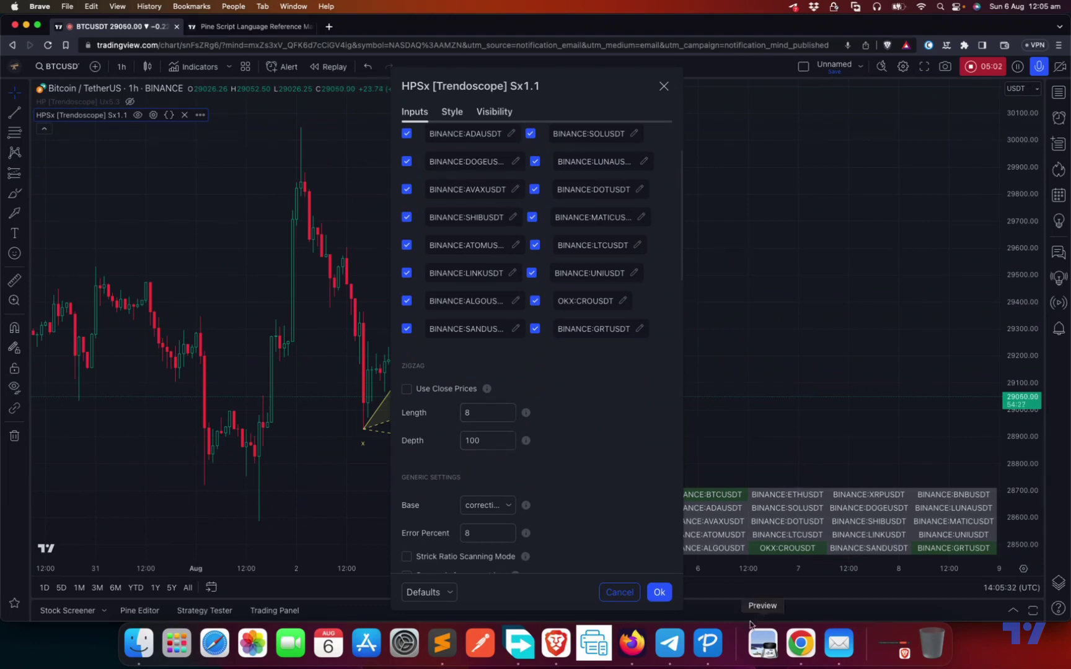
- Close the HPSx settings and briefly review the HP indicator's settings
click(638, 587)
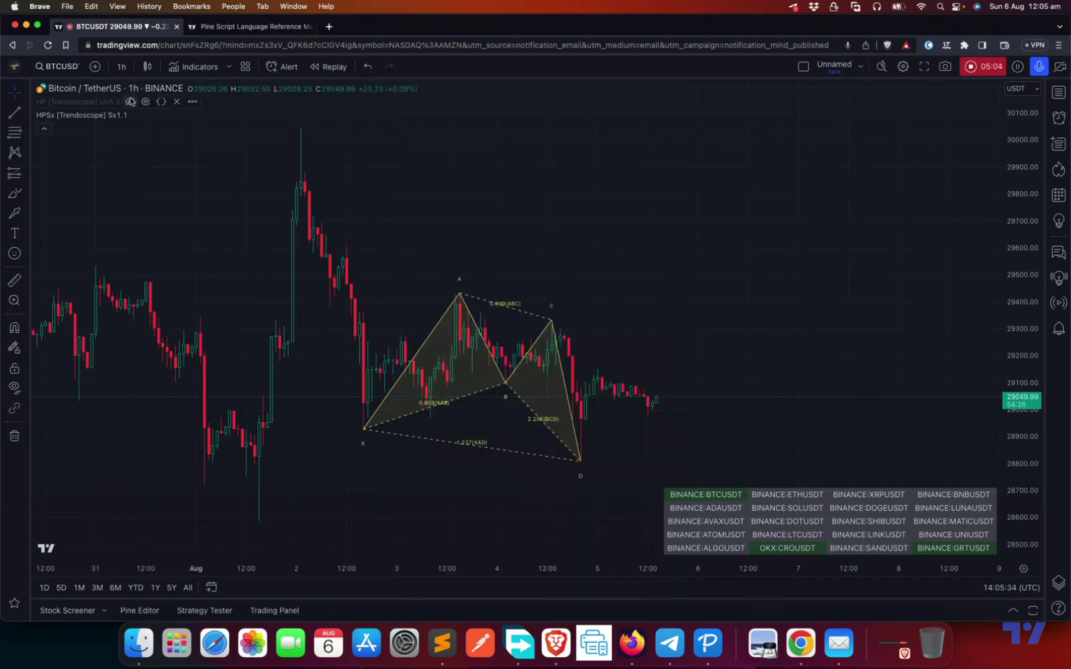
click(146, 103)
scroll(496, 351, down, 5)
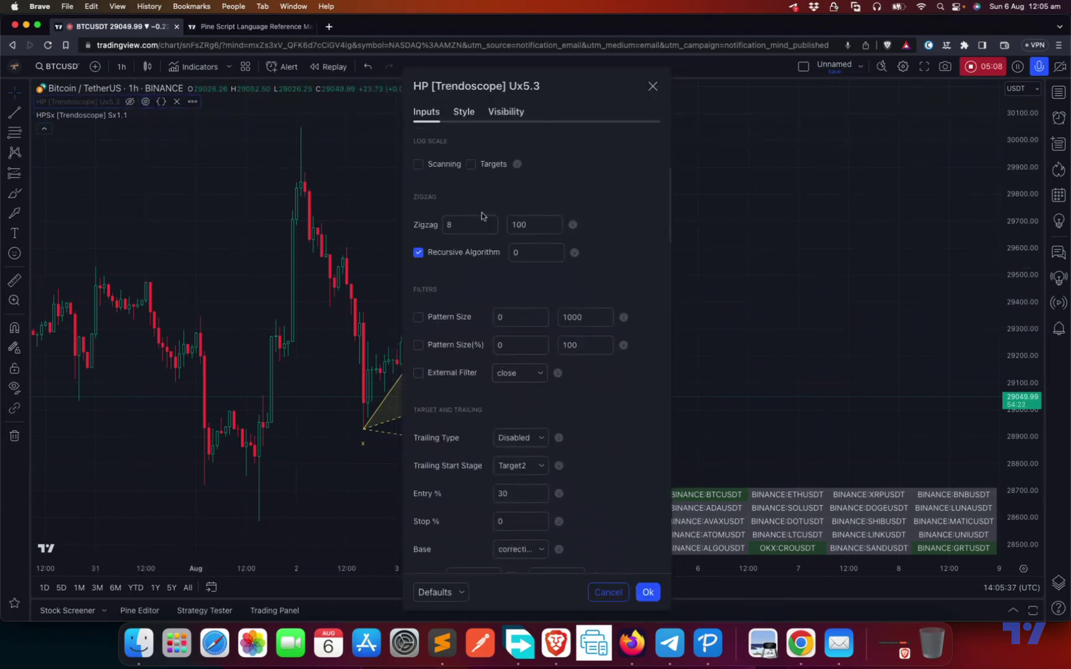
click(645, 592)
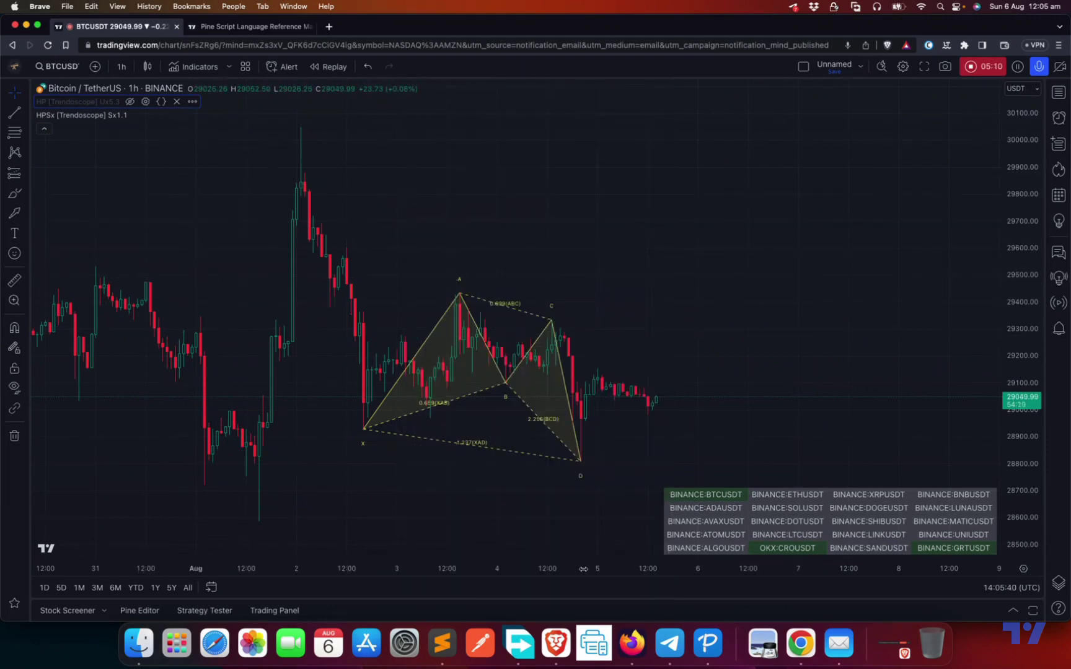
scroll(692, 434, right, 2)
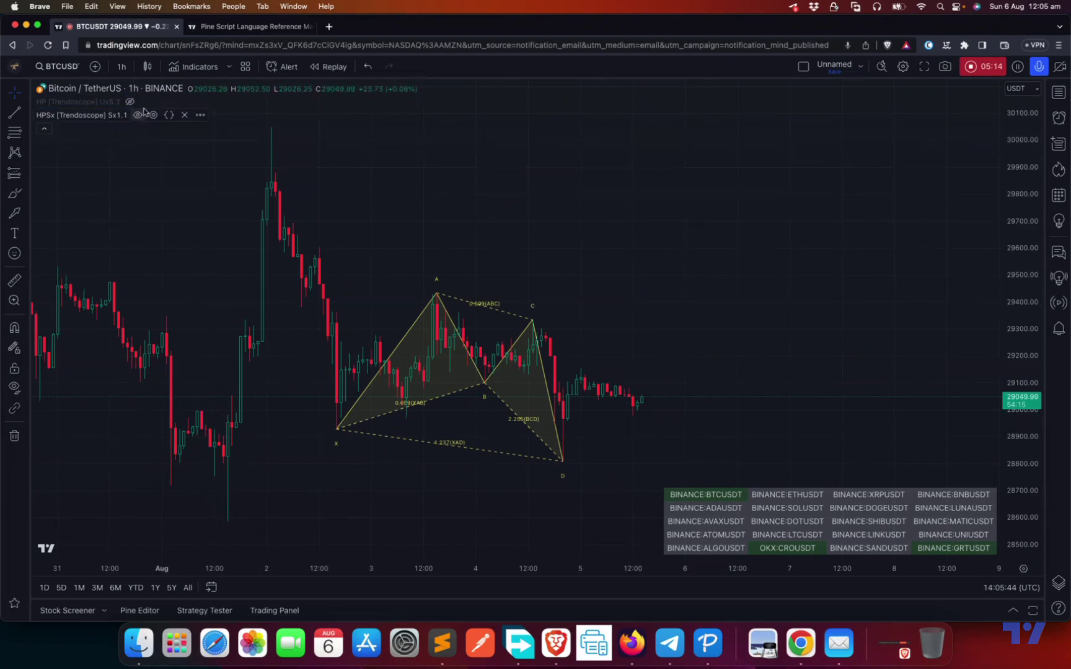
- Review the HPSx screener settings once more and close them
click(153, 115)
scroll(509, 406, down, 5)
scroll(509, 406, down, 3)
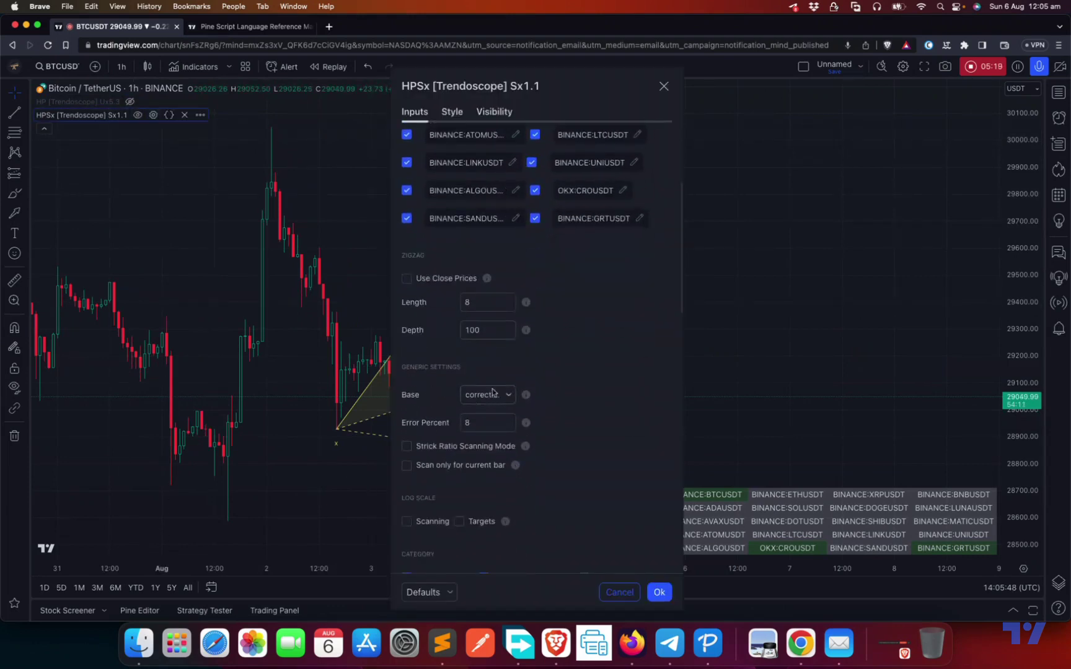
click(659, 592)
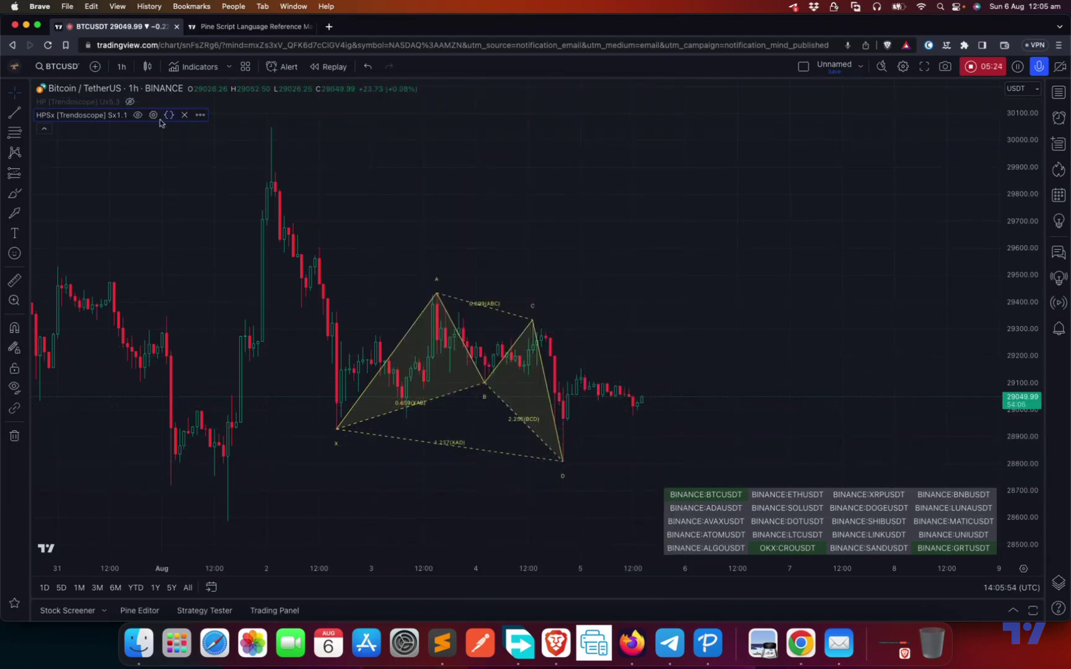
- Inspect the HP indicator's Entry % 30 and Stop % 0, then cancel without changes
click(145, 101)
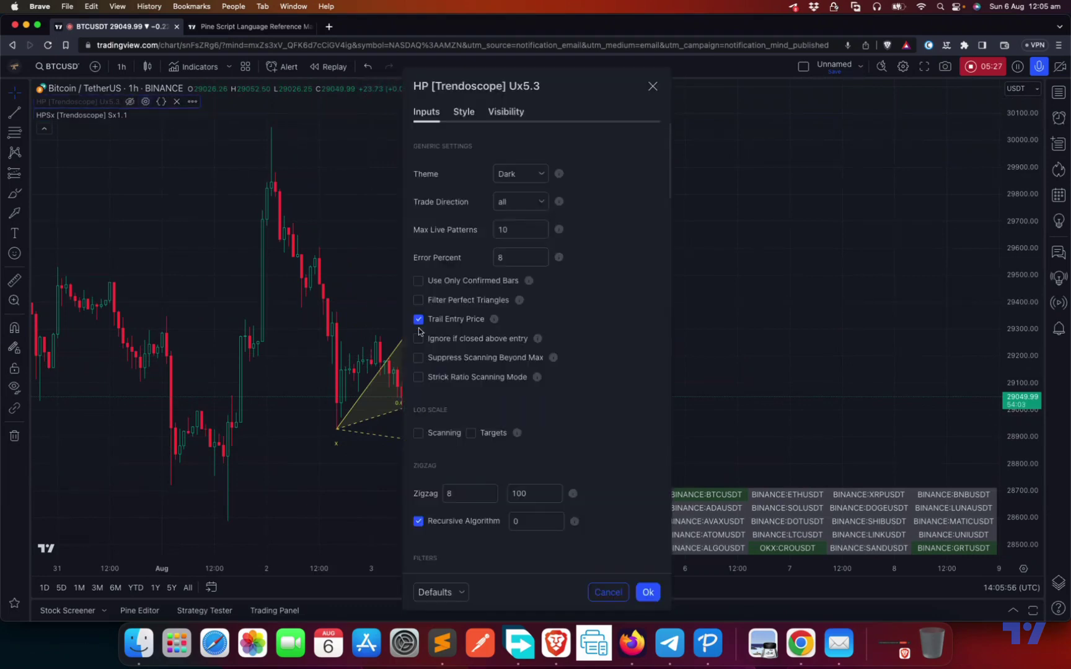
scroll(515, 417, down, 3)
scroll(516, 417, down, 15)
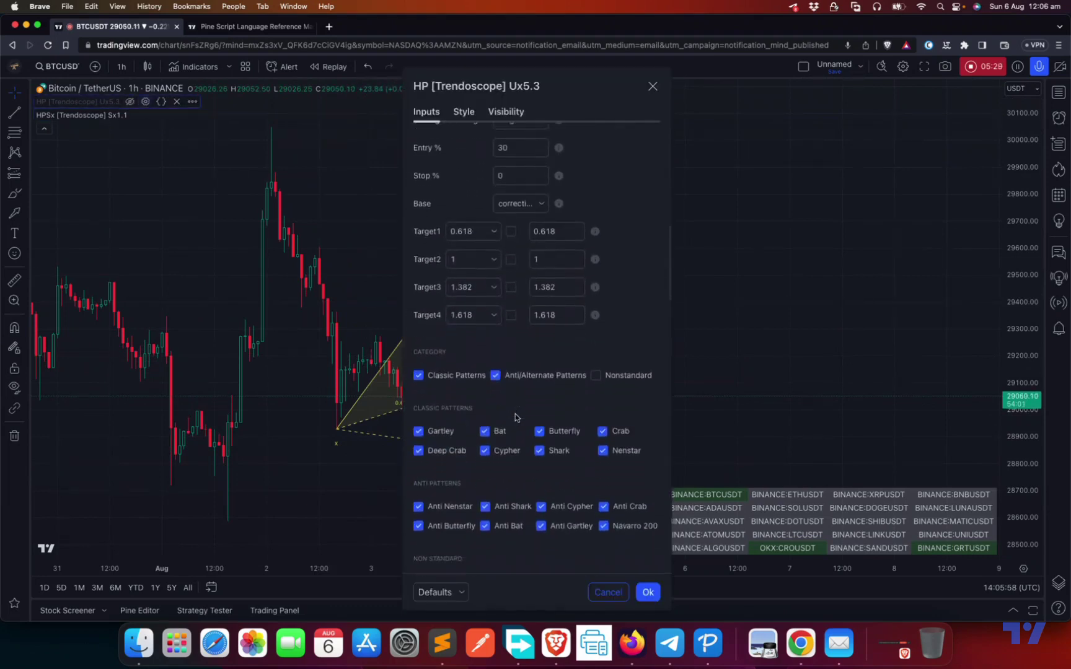
scroll(515, 417, down, 3)
scroll(484, 384, up, 8)
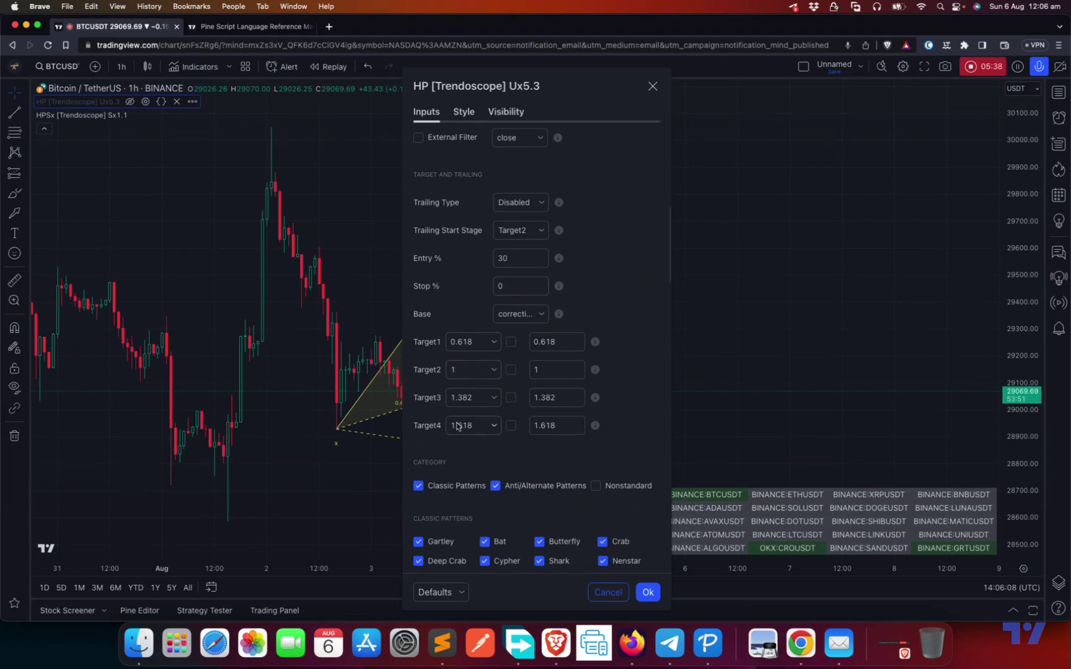
click(507, 290)
click(512, 262)
click(513, 288)
click(607, 592)
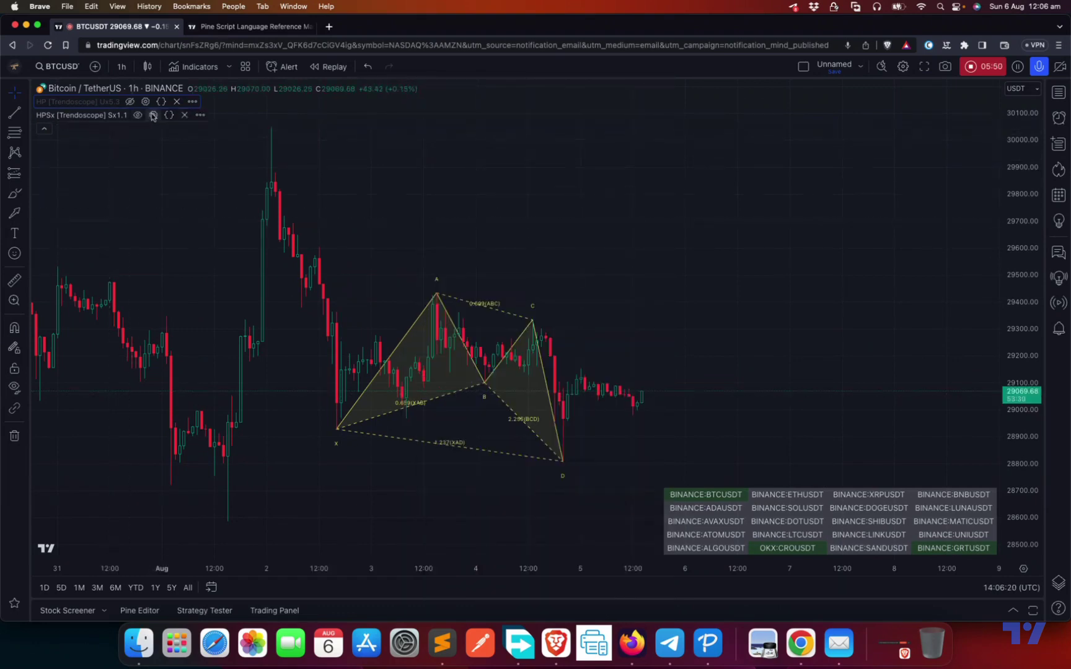
- Check the HPSx trade ratios Stop 0, Entry 0.3 and Target 0.618, then cancel unchanged
click(153, 116)
scroll(540, 394, down, 10)
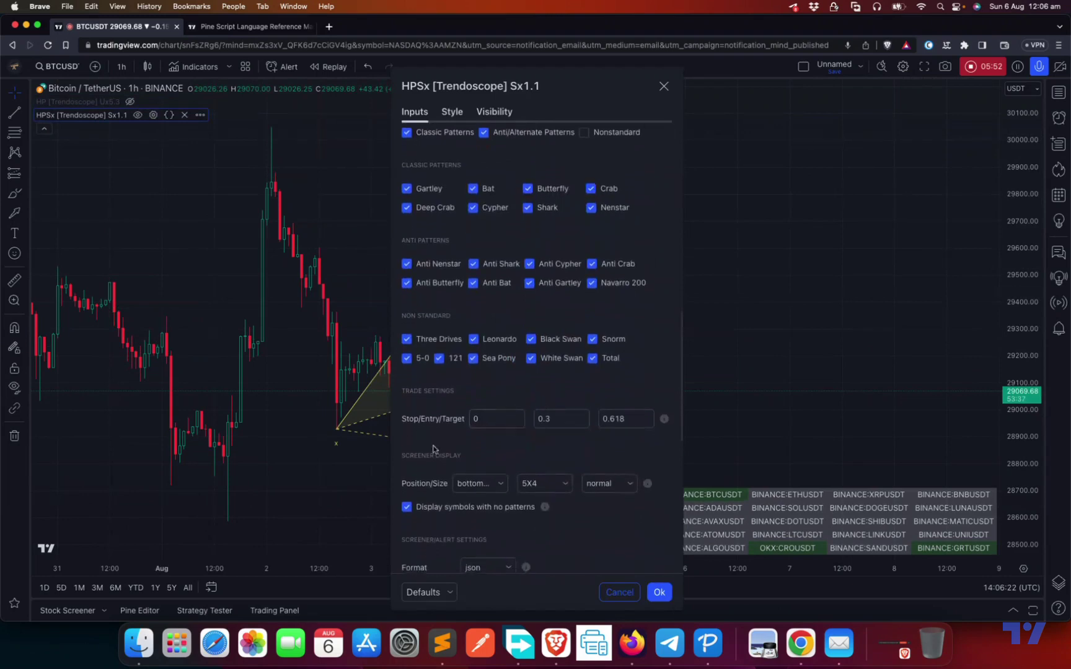
click(552, 420)
click(630, 420)
mouse_move(663, 420)
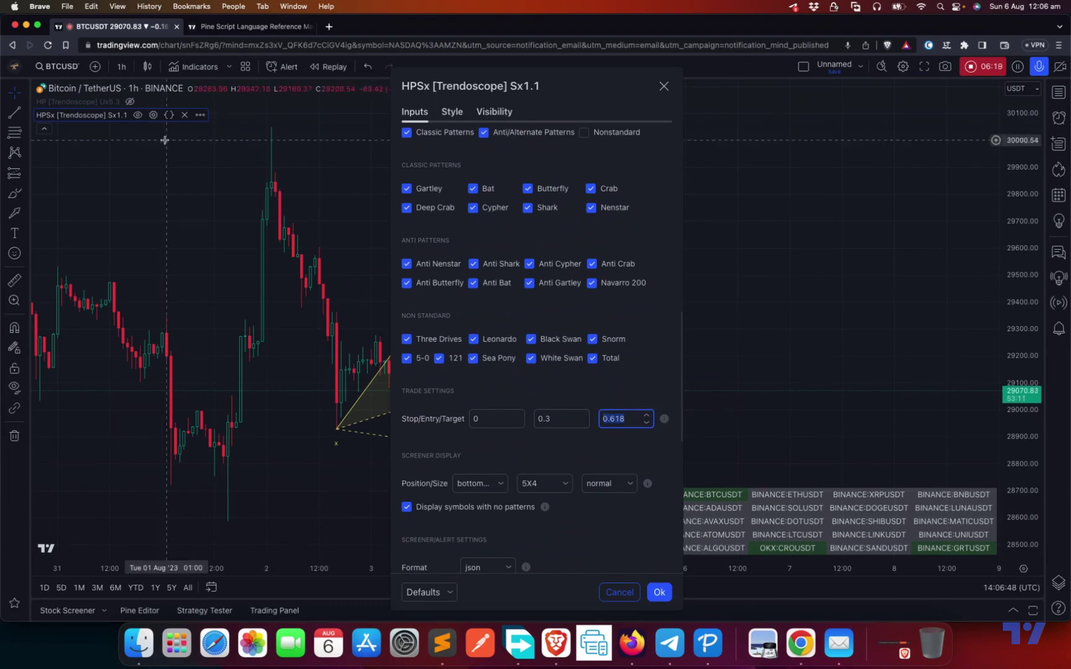
scroll(546, 410, up, 15)
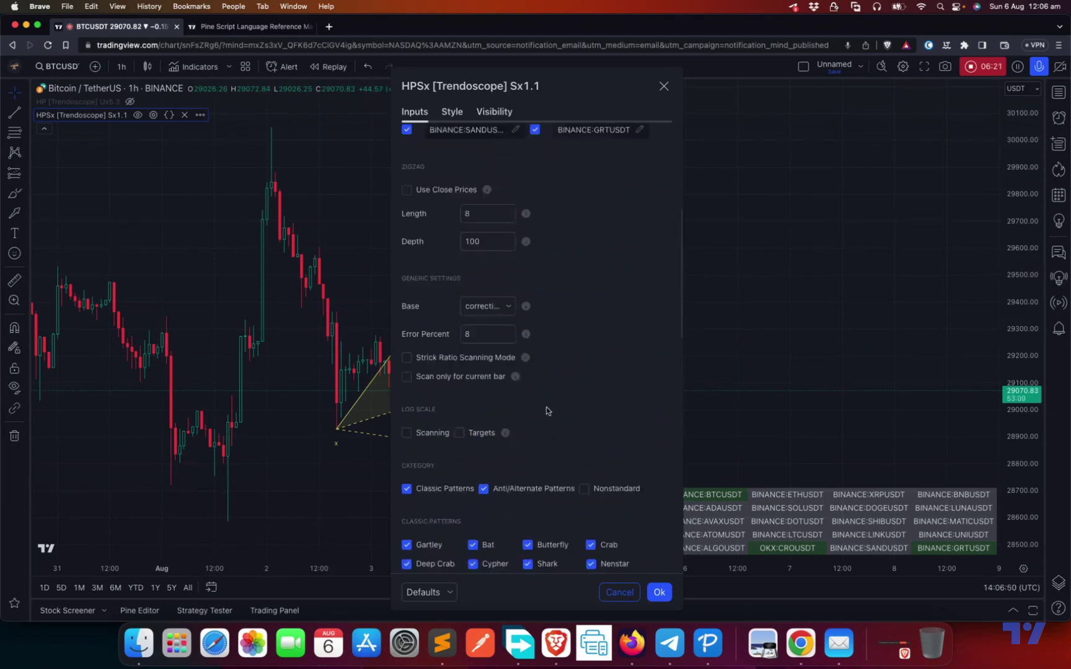
scroll(521, 443, down, 2)
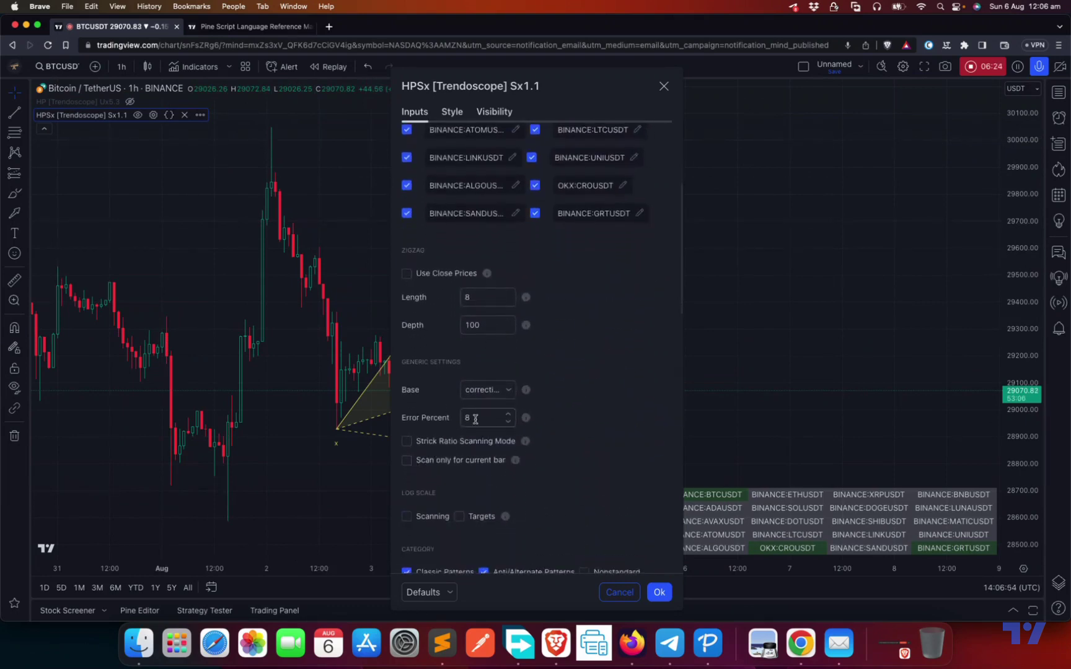
click(604, 590)
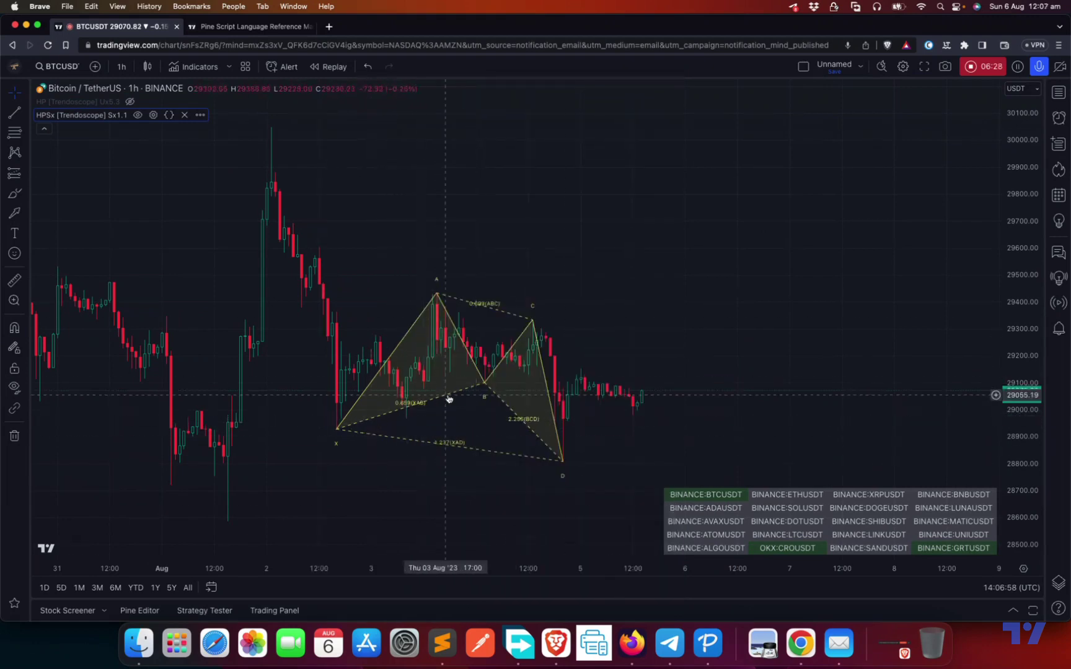
click(154, 115)
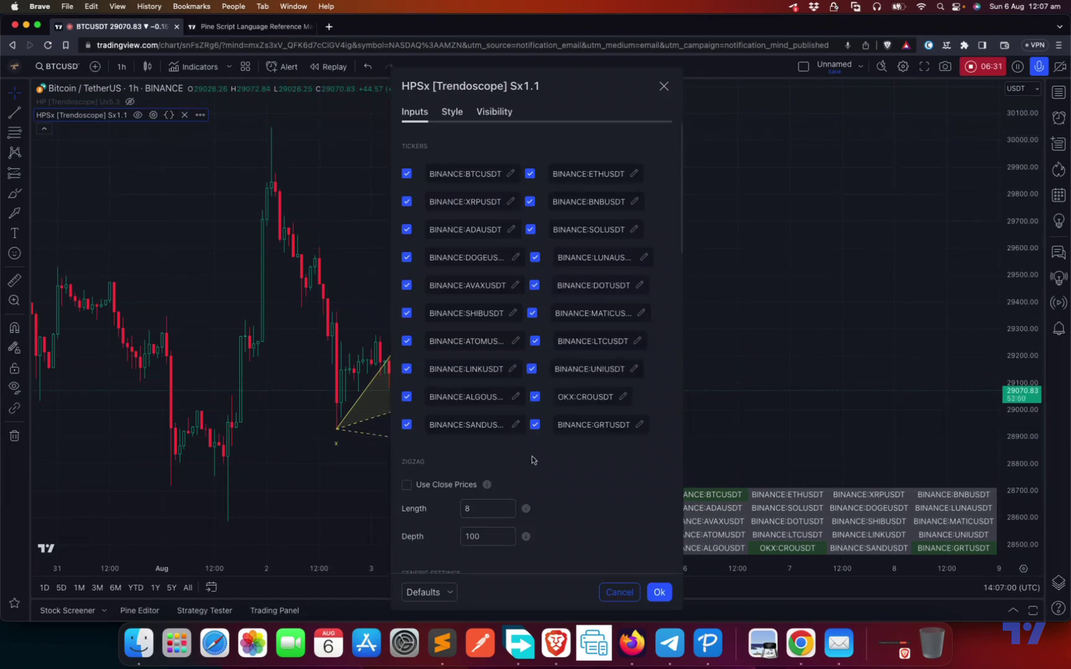
scroll(533, 456, down, 8)
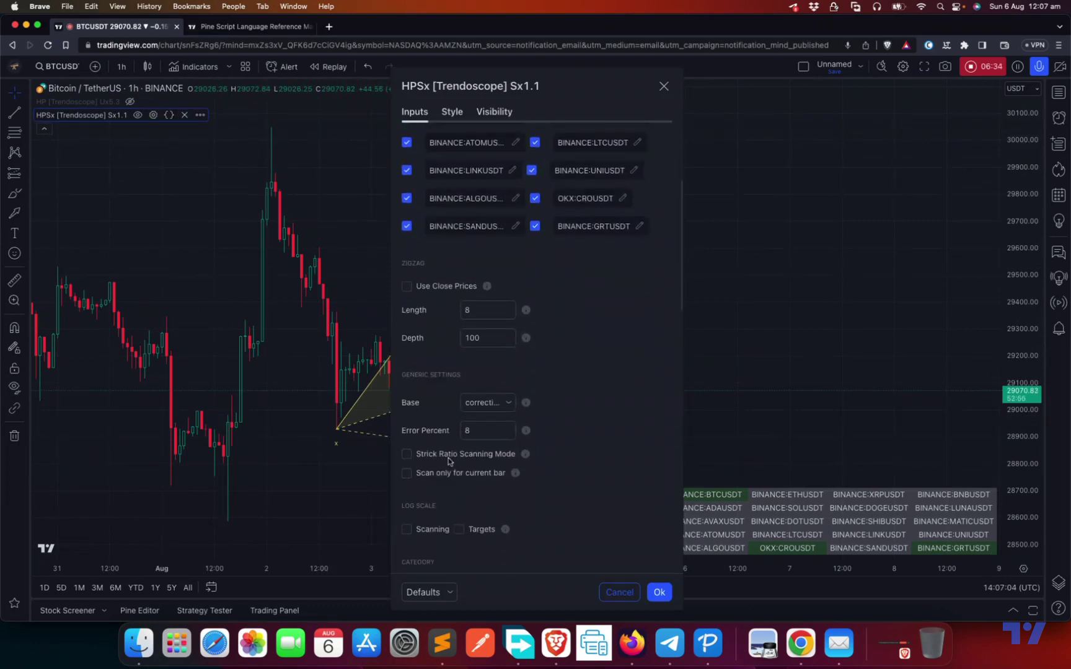
click(623, 594)
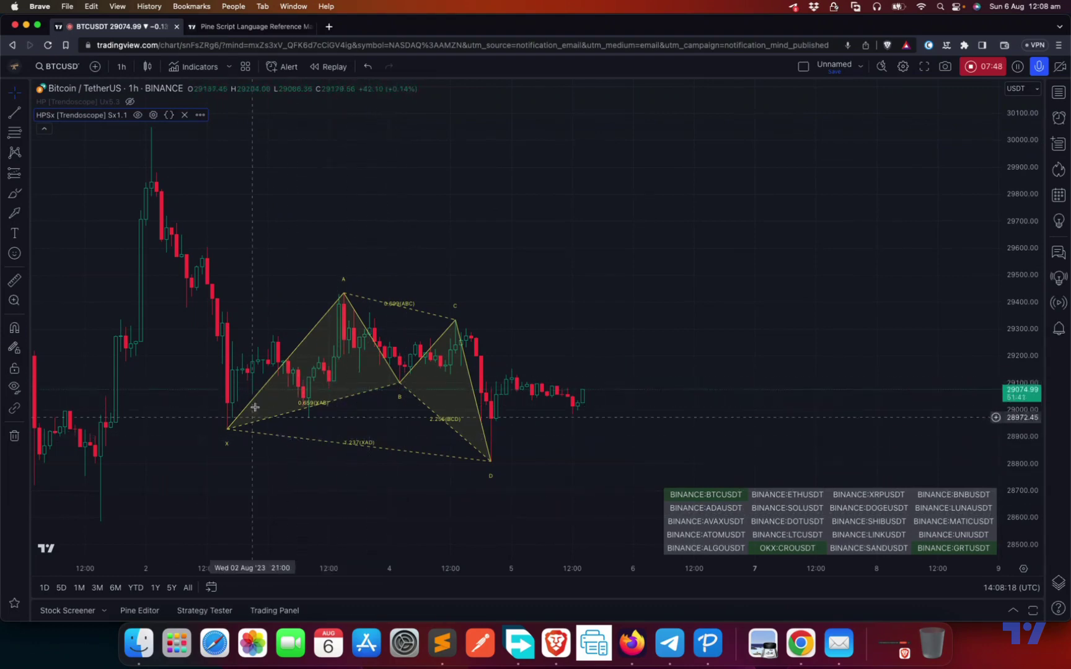
- Review the HPSx screener inputs and confirm them with Ok
click(153, 115)
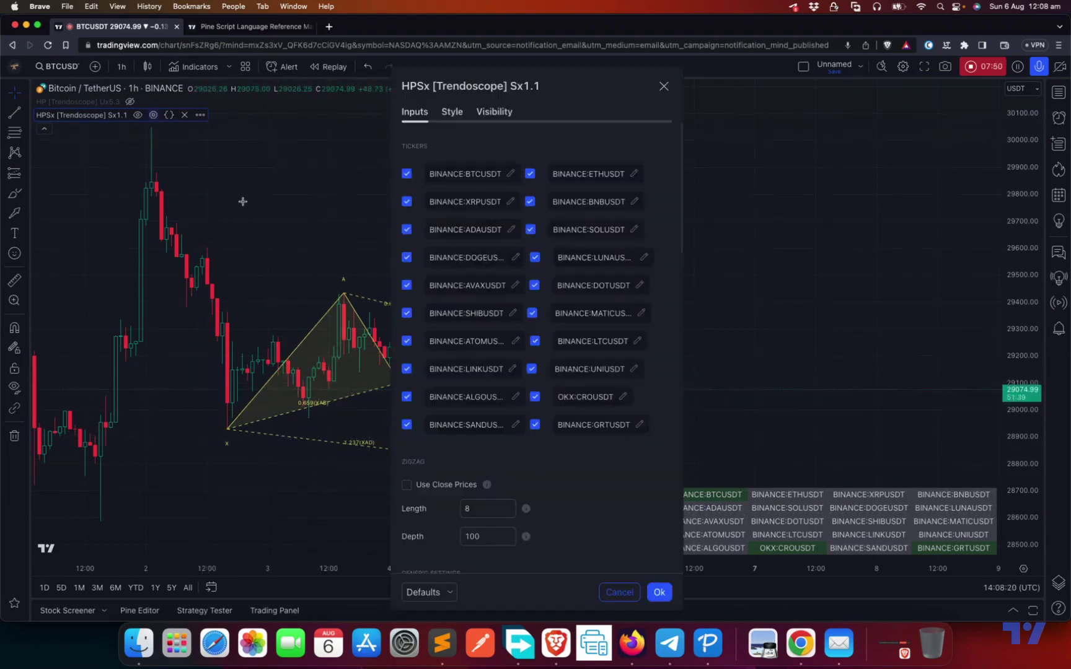
scroll(520, 417, down, 5)
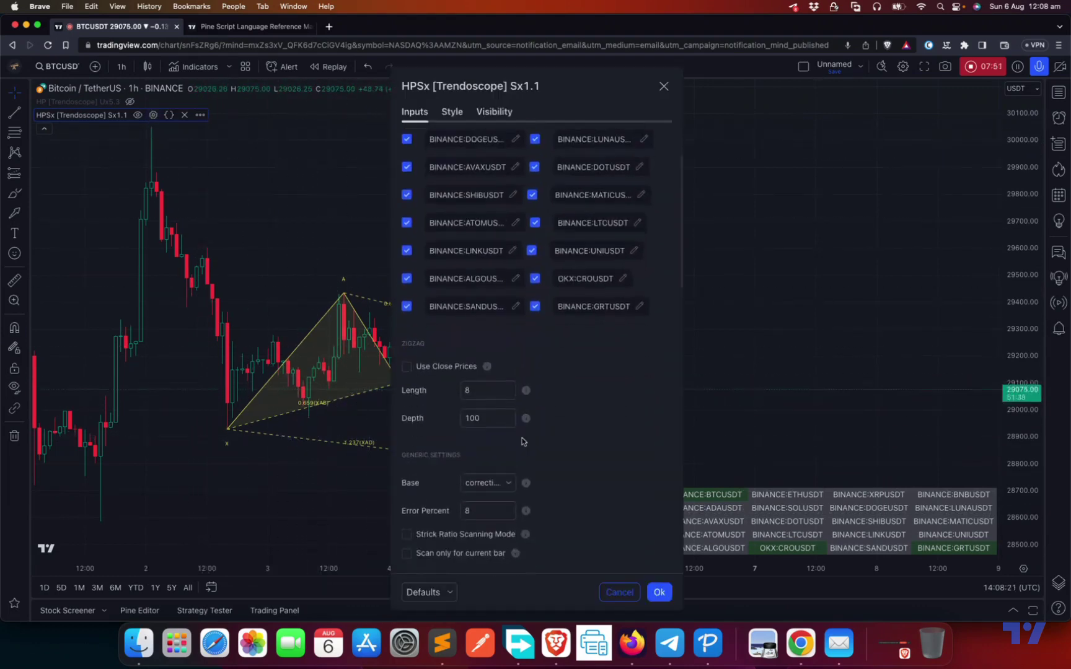
click(659, 592)
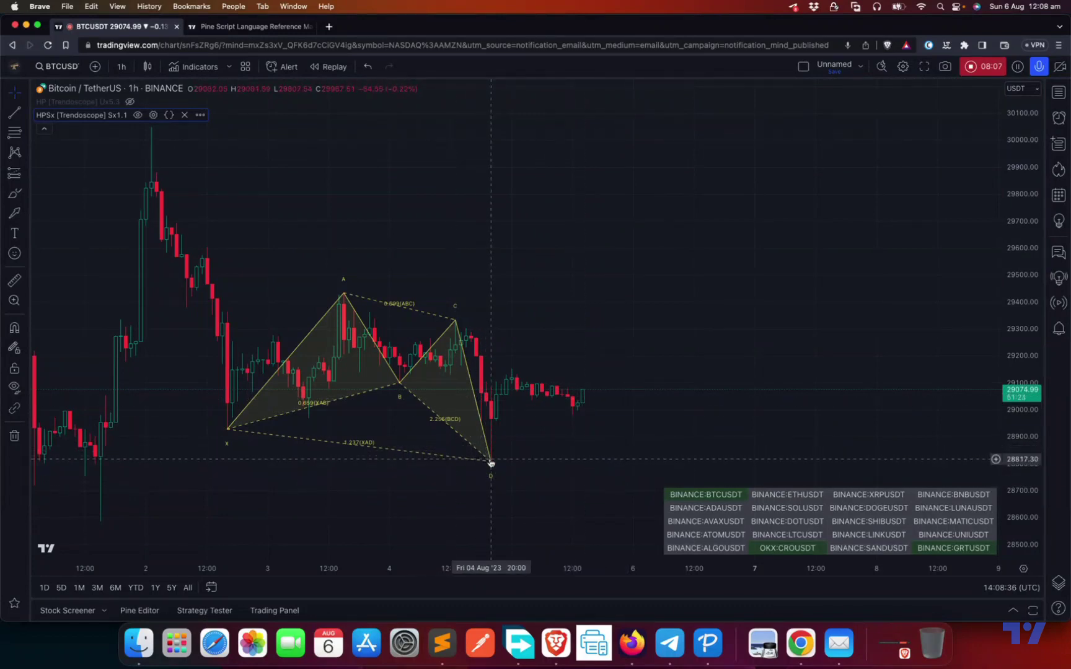
- Reopen the HPSx settings and cancel them, leaving everything unchanged
scroll(557, 454, left, 2)
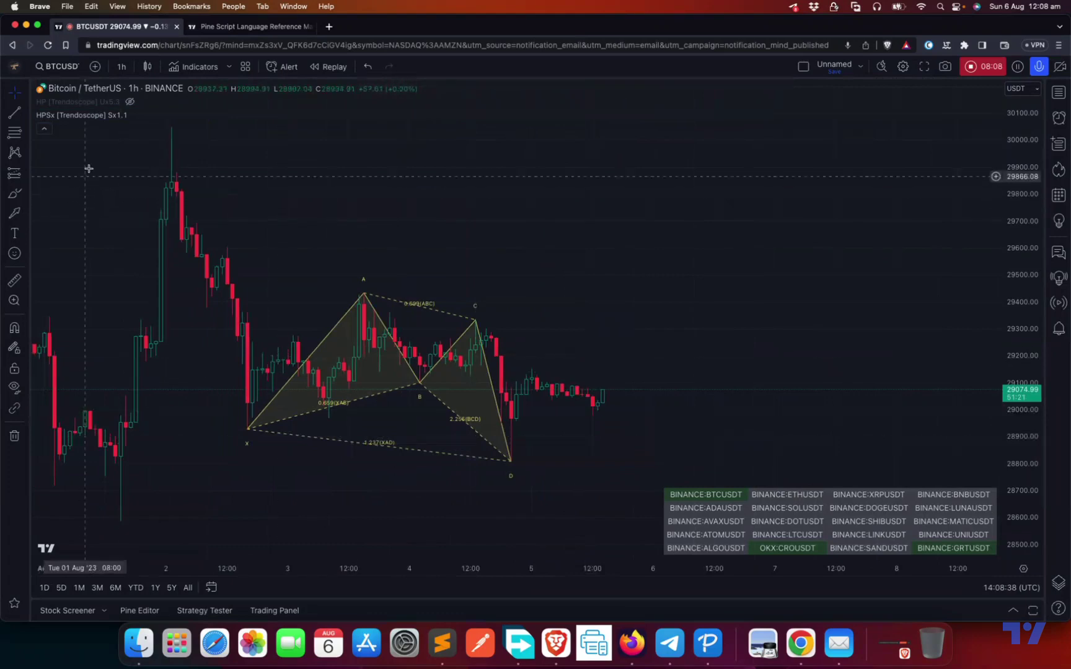
mouse_move(115, 119)
click(153, 115)
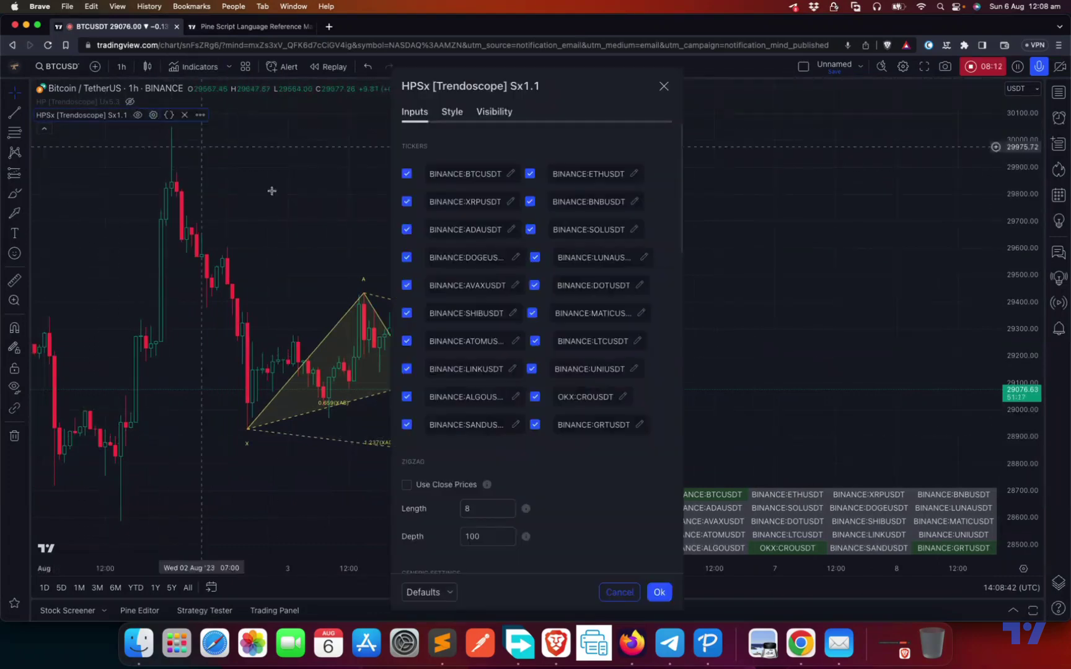
scroll(409, 400, down, 5)
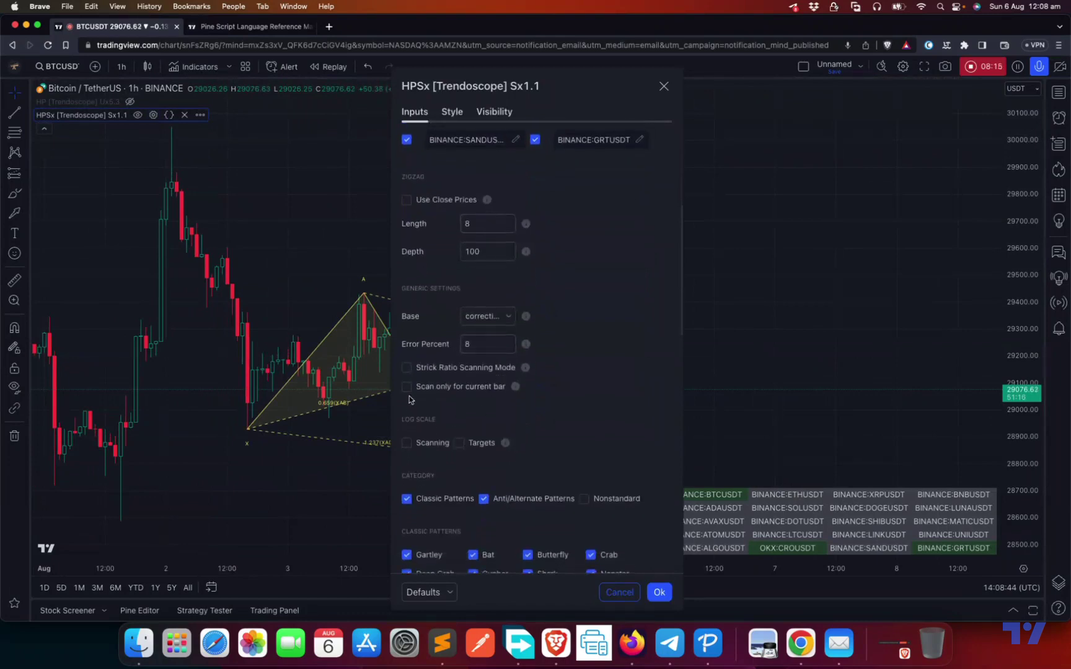
click(626, 593)
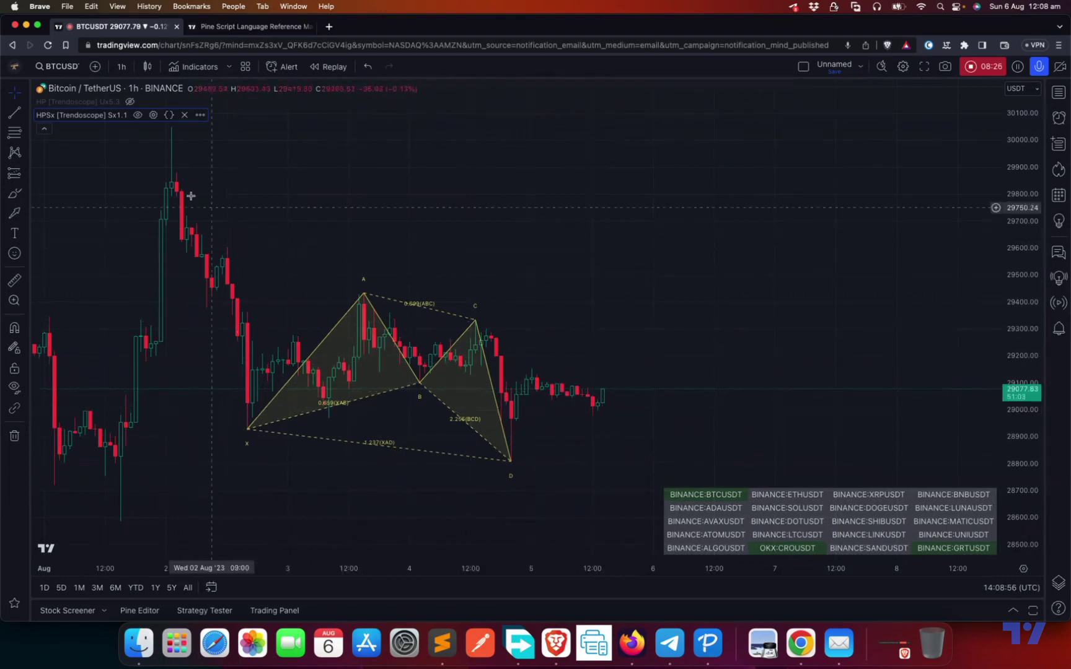
- Confirm the HPSx inputs with Ok again, then reopen the settings showing Error Percent 8
click(153, 115)
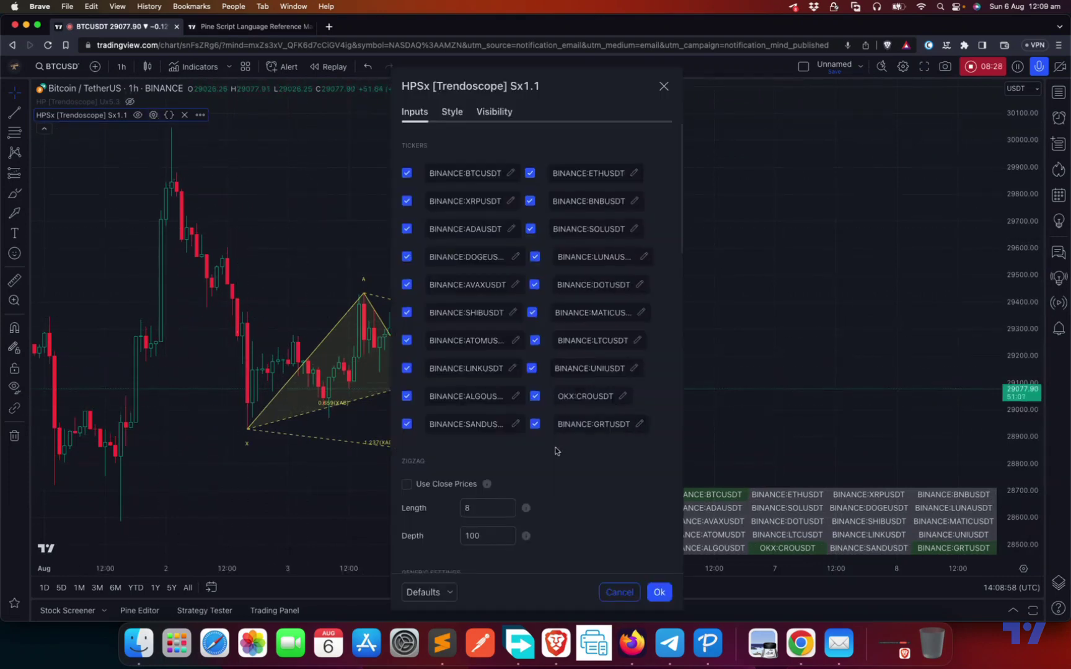
scroll(554, 450, down, 2)
scroll(554, 450, down, 5)
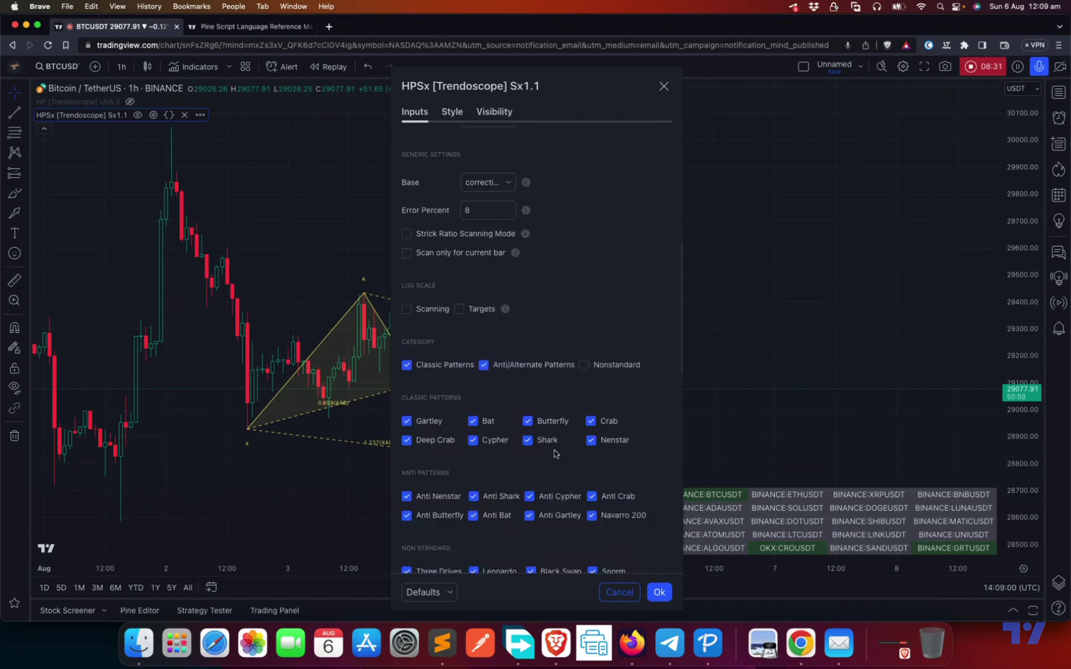
click(659, 591)
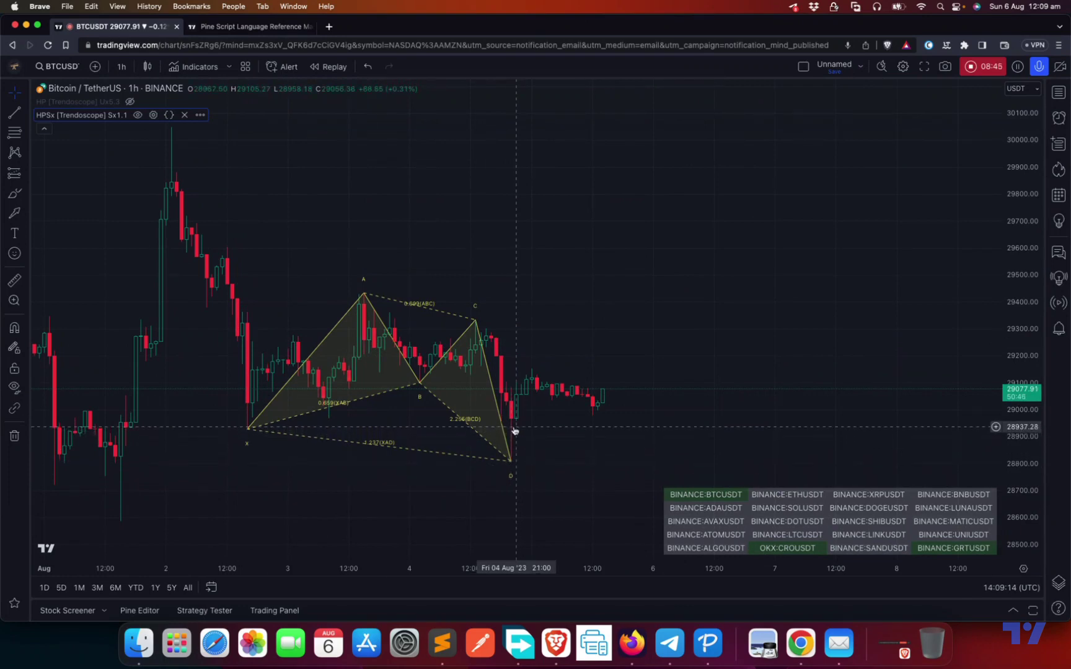
mouse_move(177, 101)
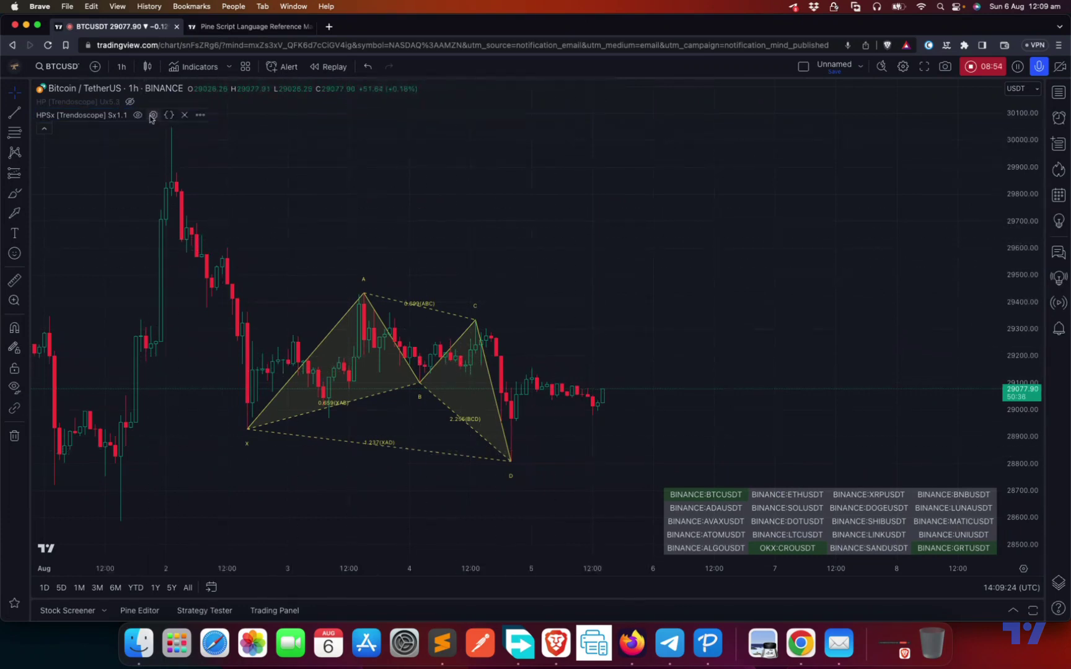
click(153, 115)
scroll(541, 358, down, 10)
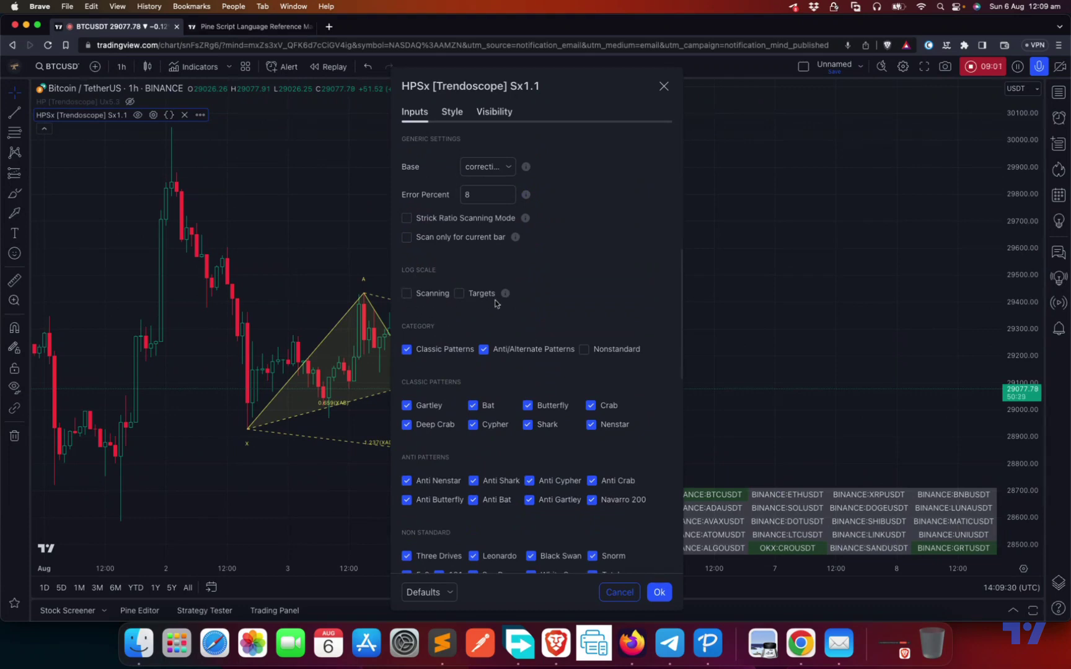
click(620, 592)
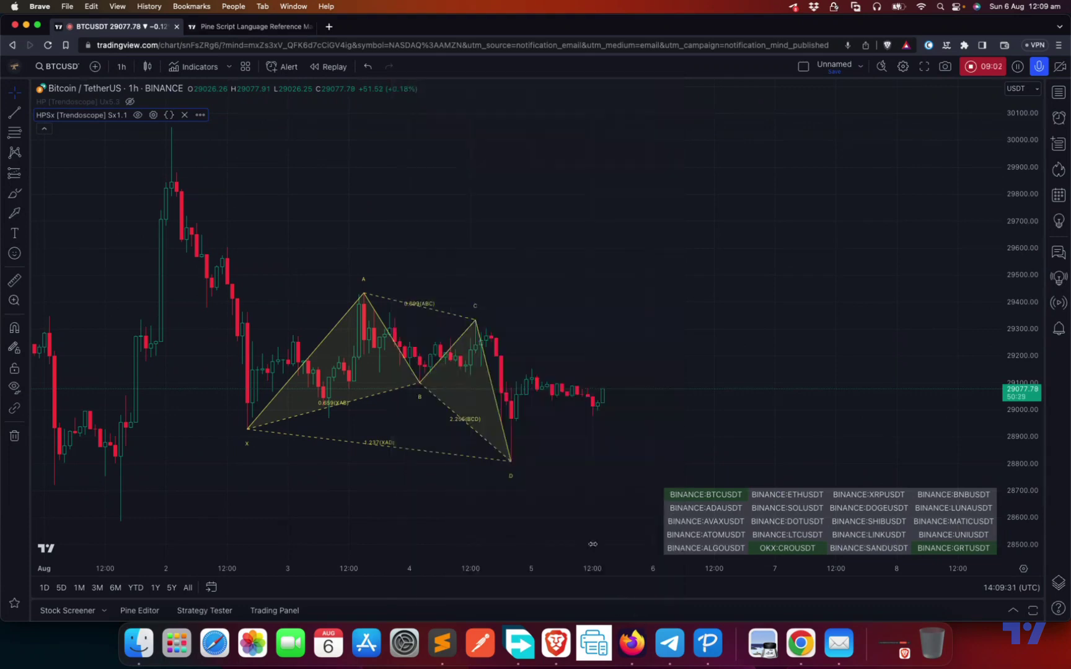
click(142, 103)
scroll(561, 466, down, 6)
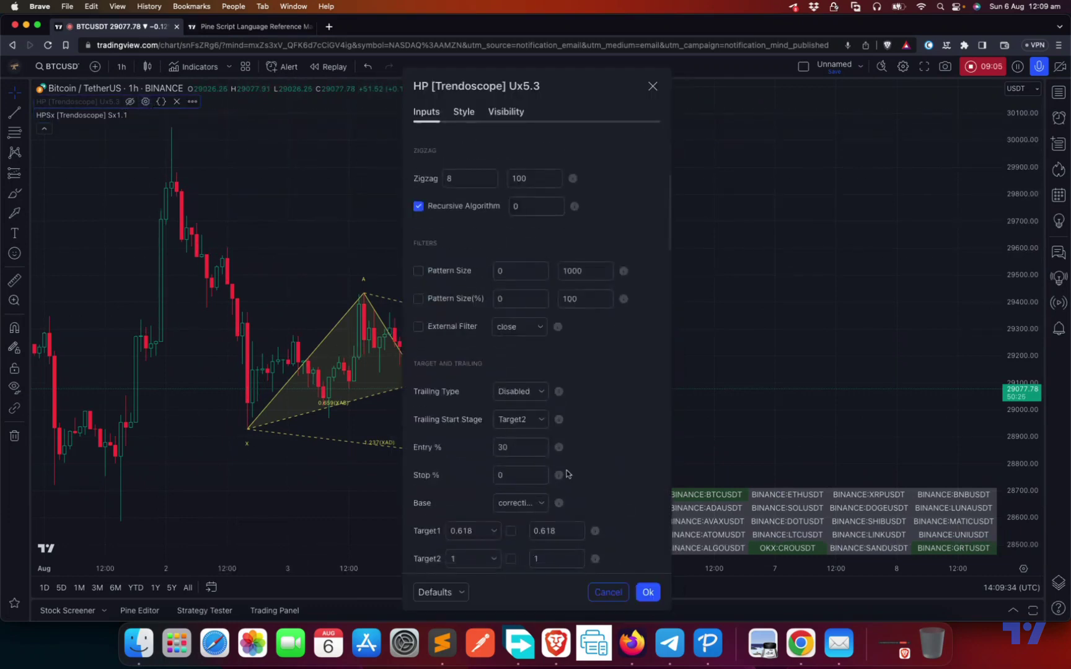
scroll(565, 474, up, 1)
scroll(566, 475, down, 5)
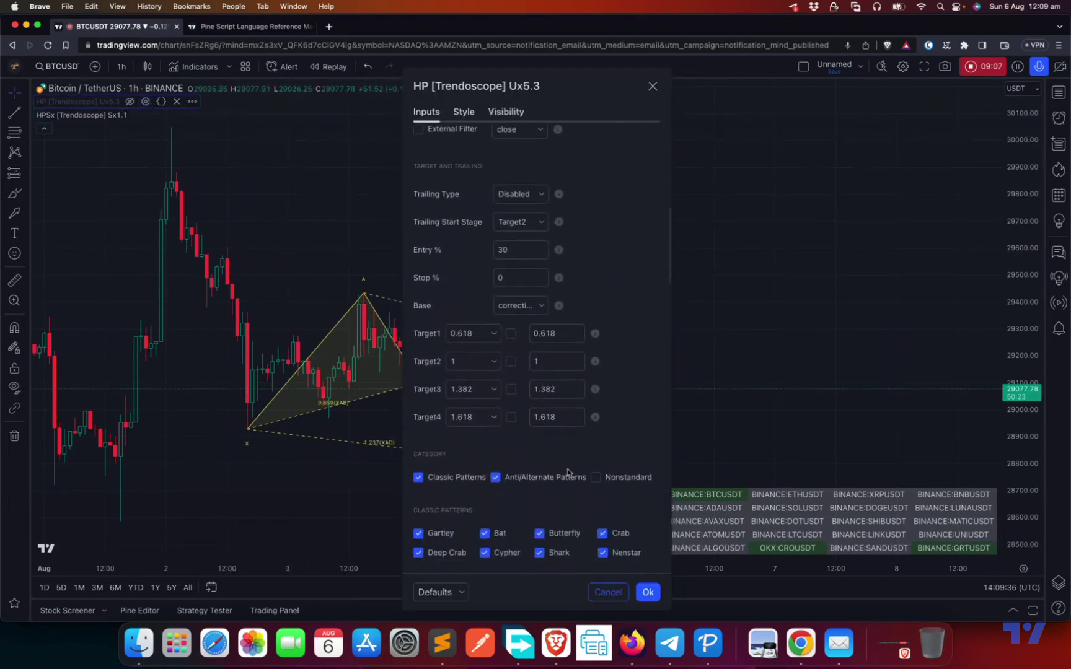
scroll(565, 470, down, 10)
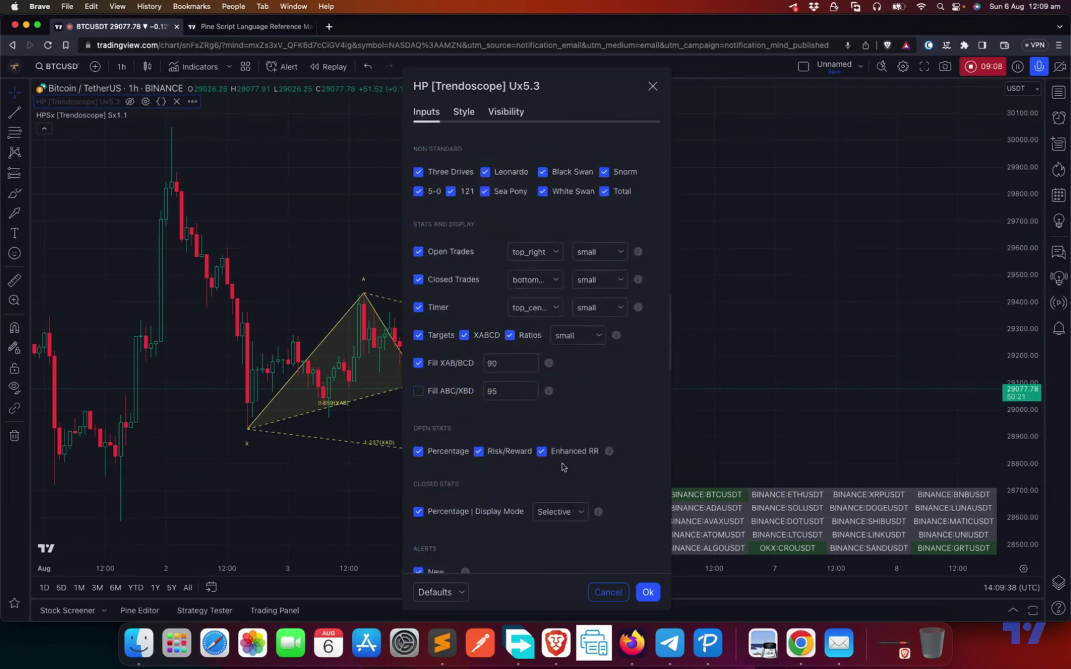
scroll(562, 466, down, 5)
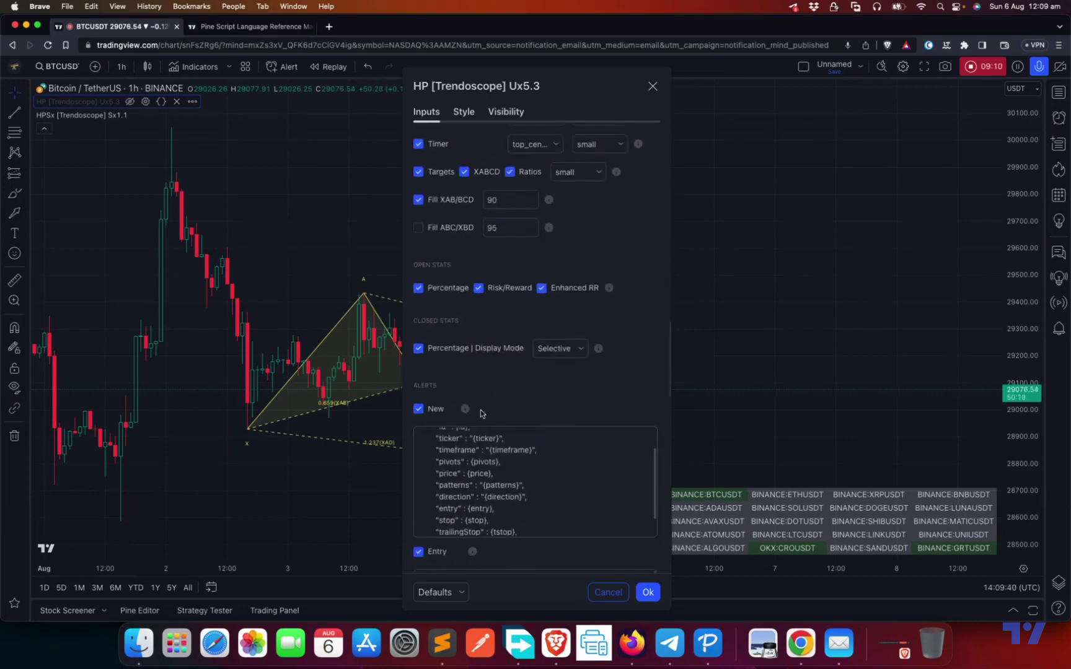
scroll(538, 349, up, 15)
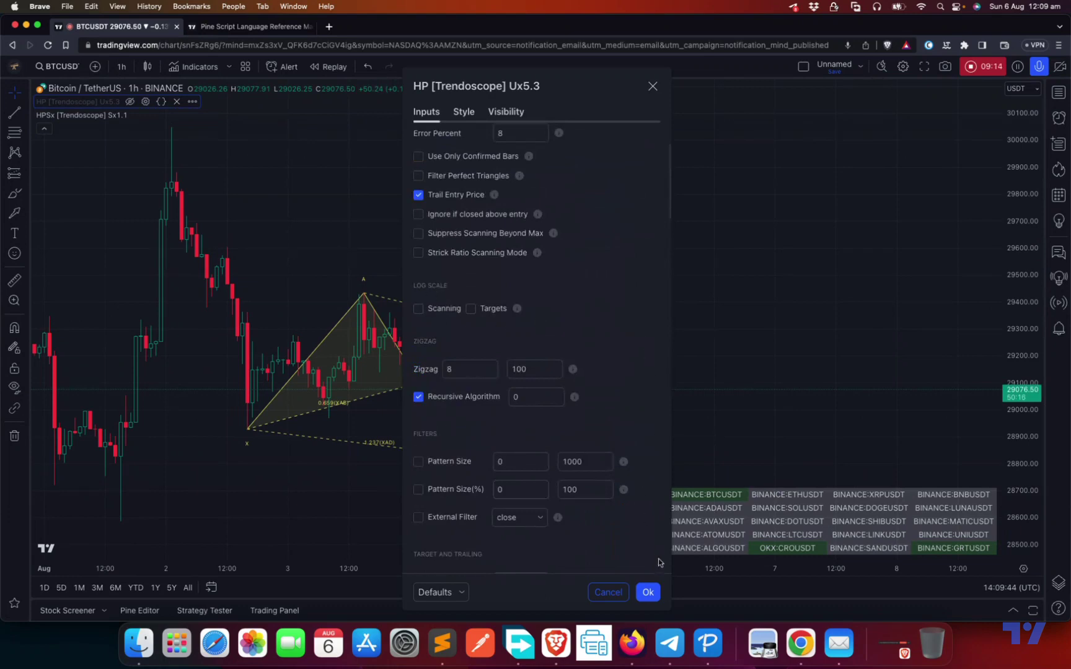
click(608, 592)
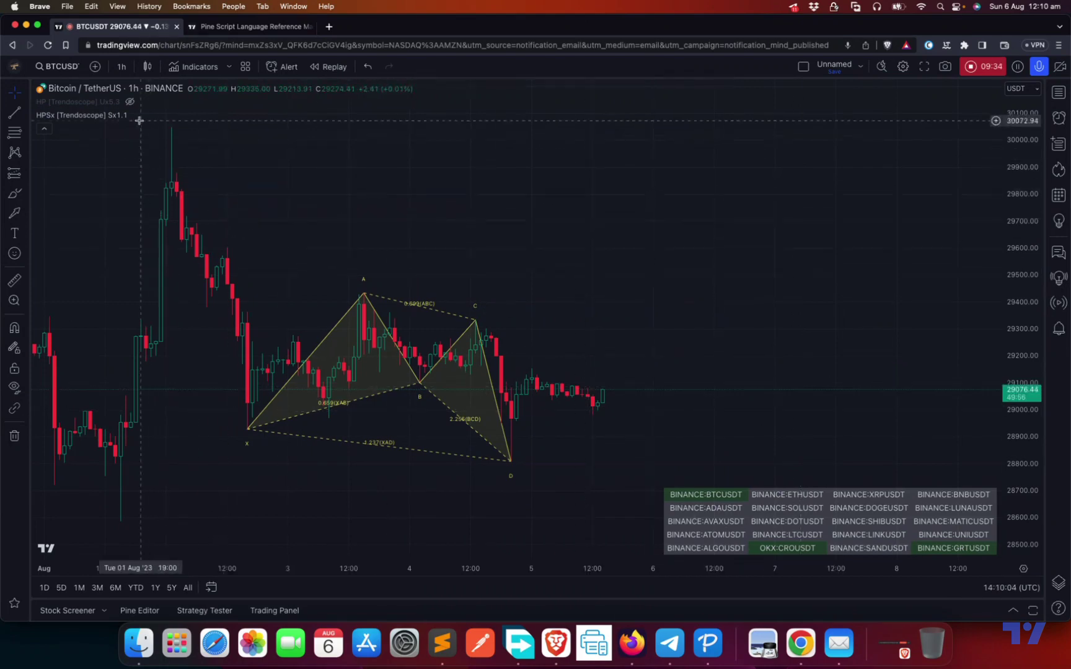
click(130, 102)
click(137, 115)
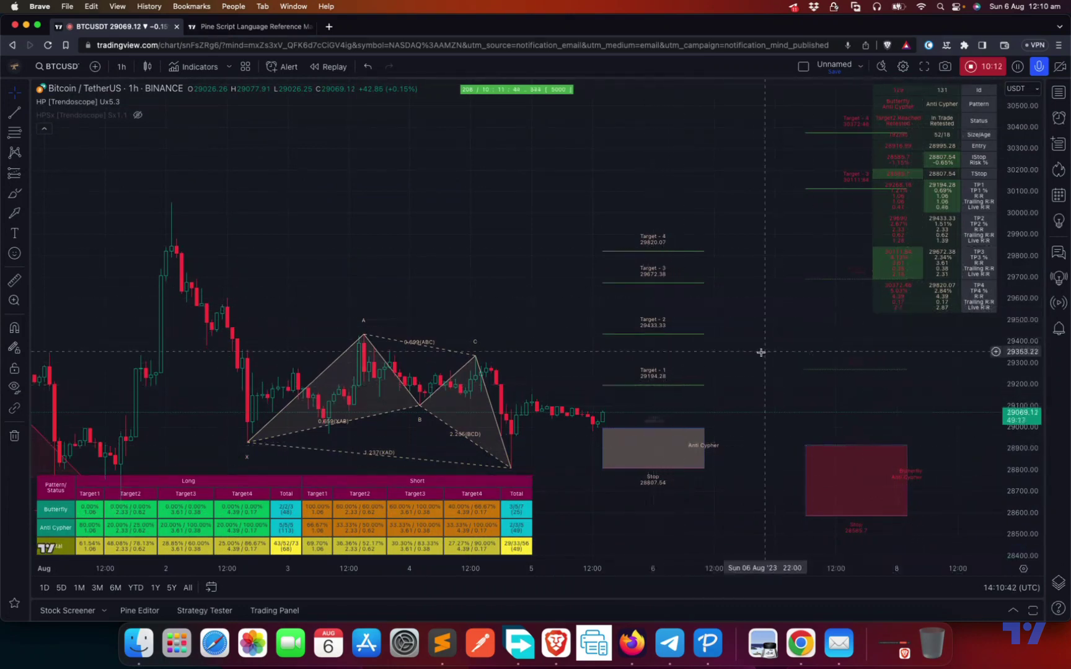
scroll(713, 347, right, 3)
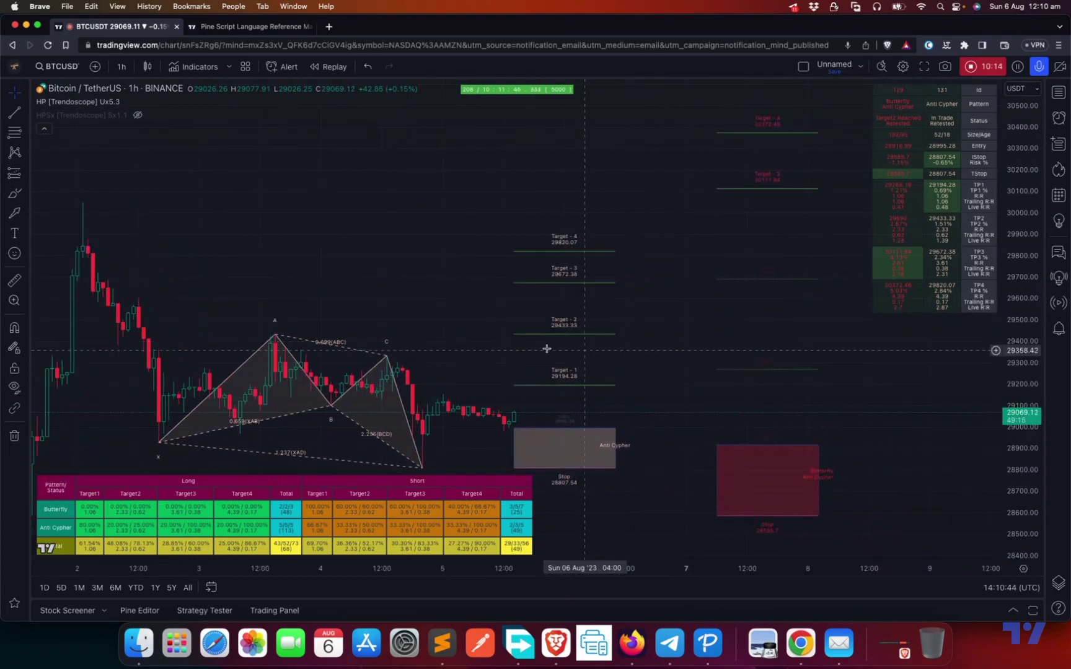
click(129, 102)
click(138, 115)
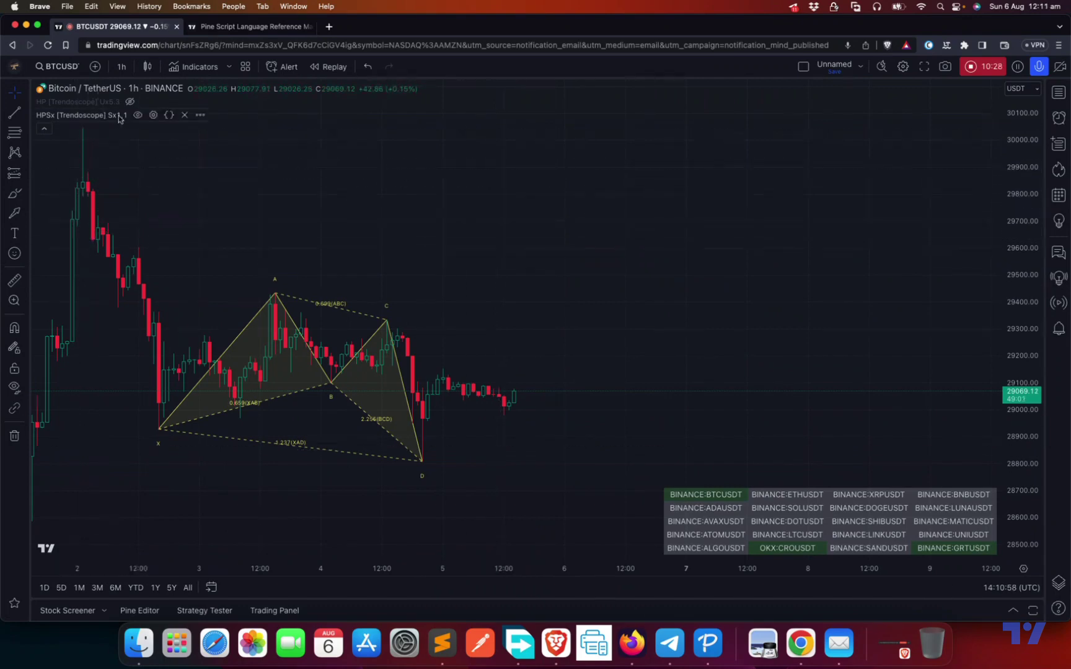
click(151, 115)
- Untick the Nonstandard patterns Three Drives, 5-0, 121, Sea Pony, Leonardo, Snorm and Total
scroll(525, 384, down, 10)
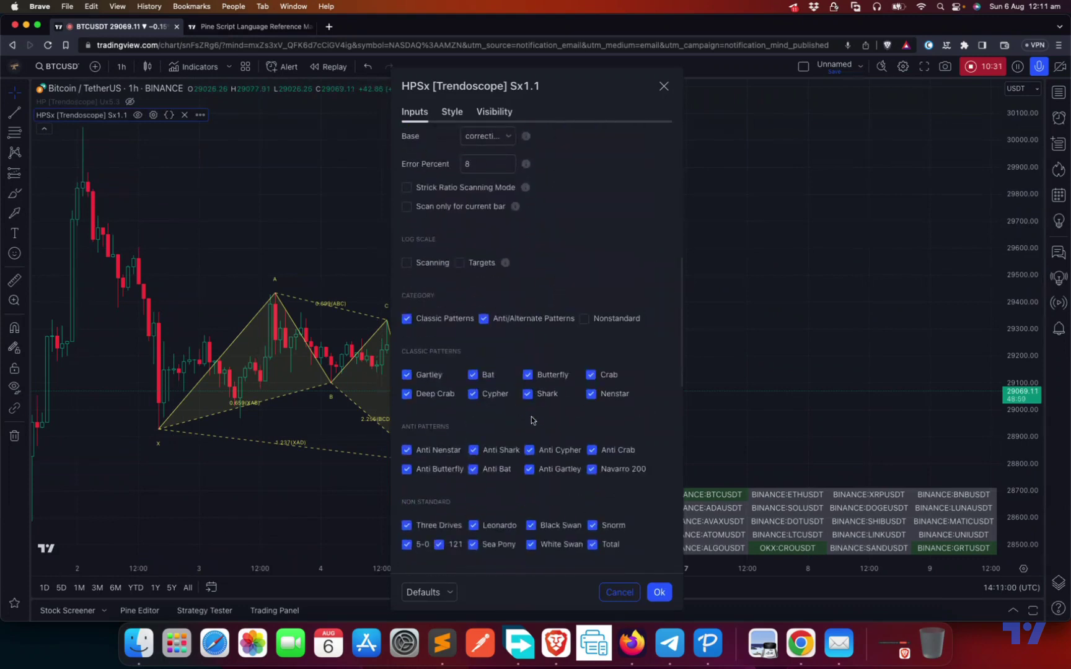
scroll(492, 326, down, 1)
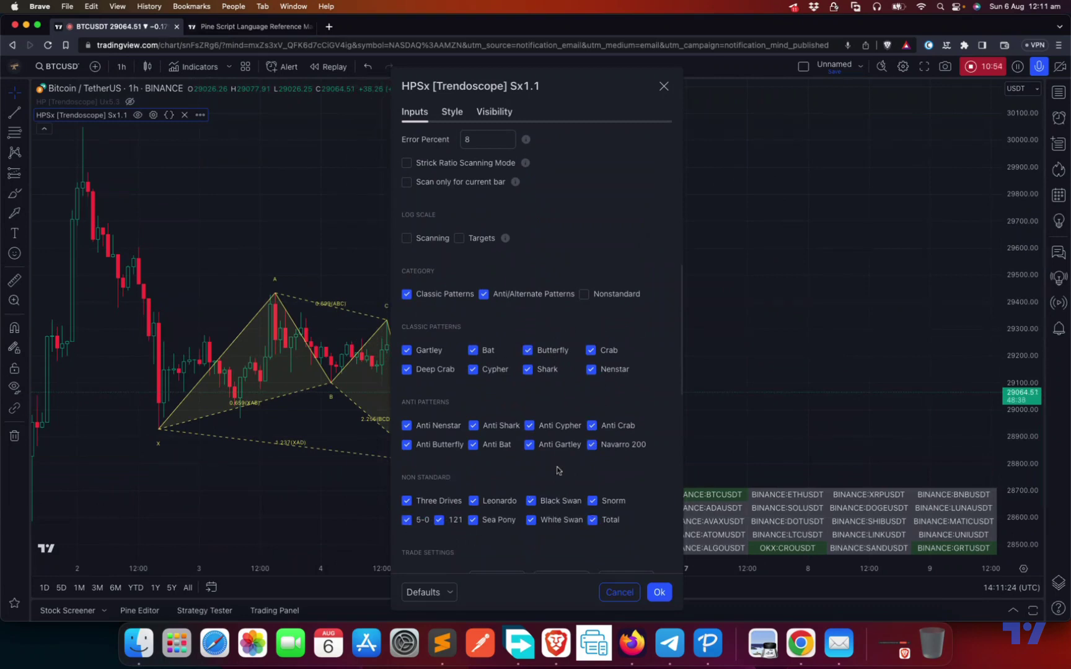
click(583, 296)
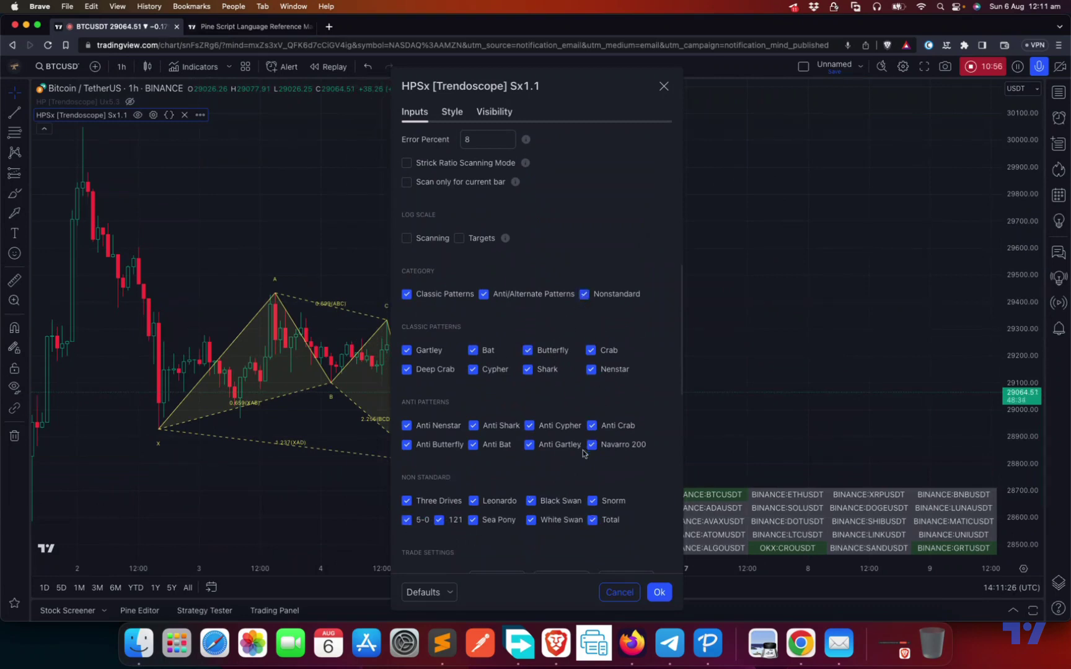
click(437, 502)
click(434, 519)
click(438, 520)
click(473, 520)
click(473, 500)
click(531, 501)
click(577, 502)
click(615, 500)
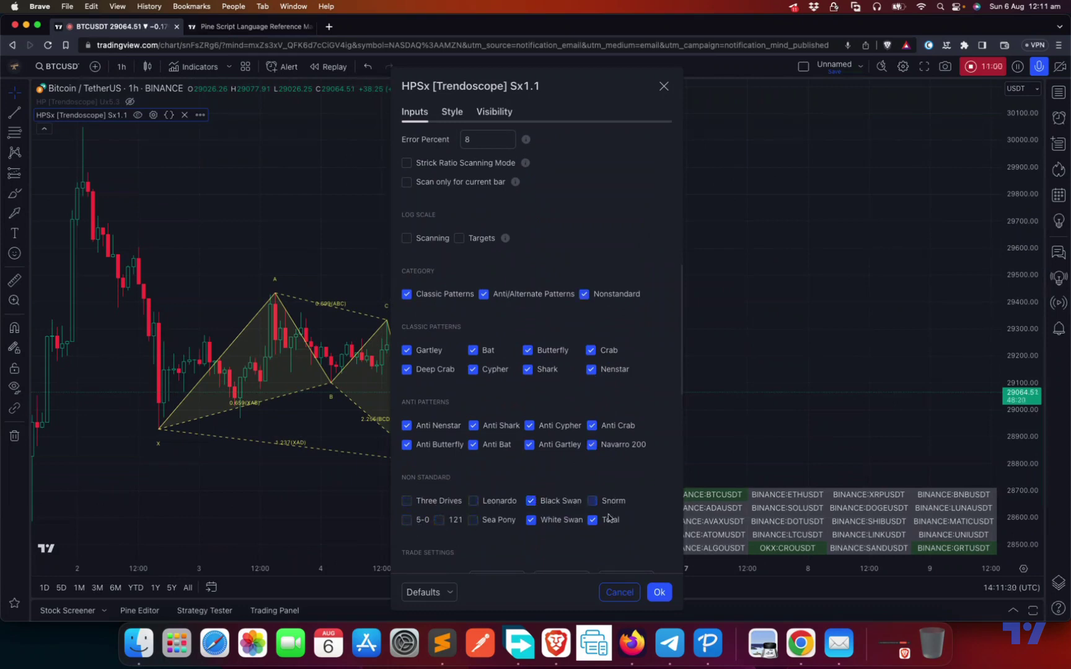
click(609, 521)
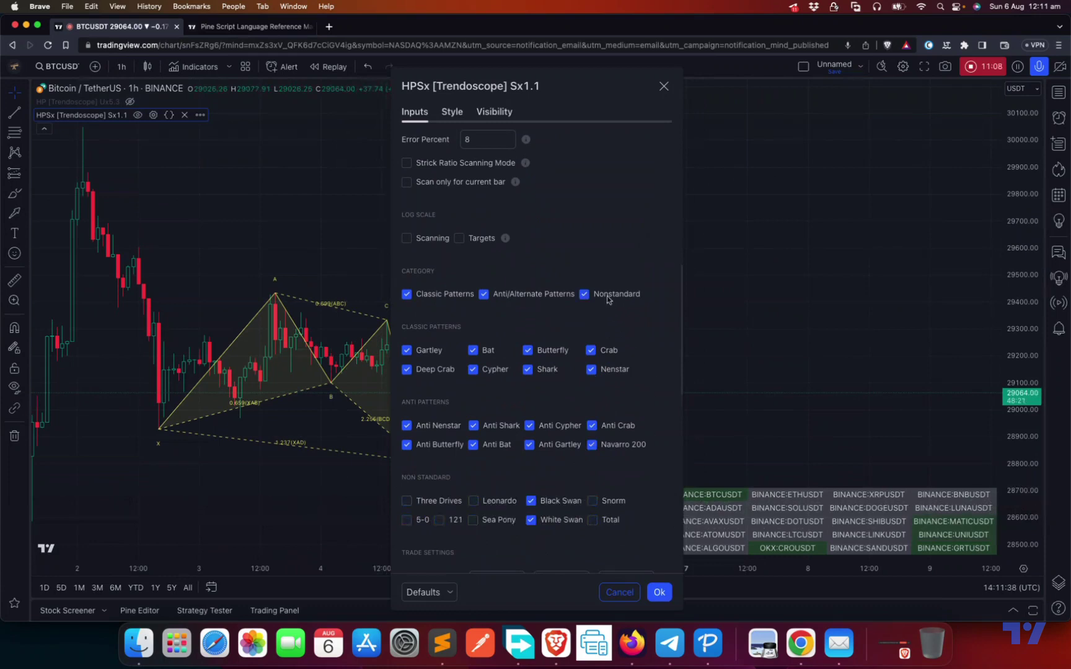
- Re-tick Three Drives, 5-0, 121, Leonardo, Sea Pony, Total and Snorm so every Nonstandard pattern is on
click(427, 499)
click(421, 520)
click(450, 522)
click(485, 502)
click(483, 521)
click(593, 521)
click(596, 502)
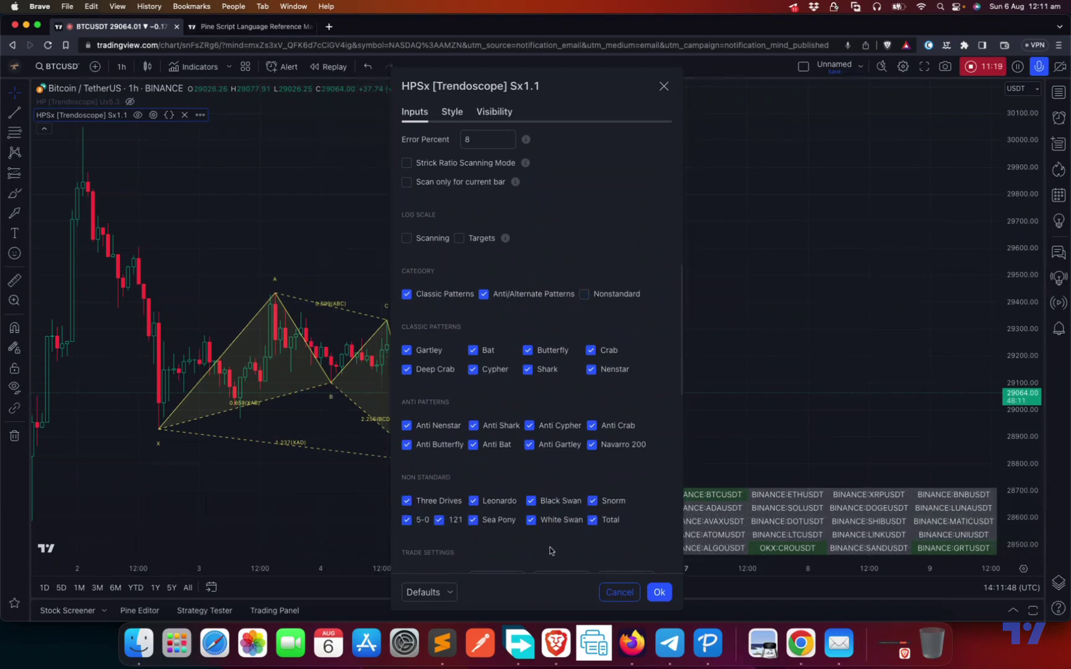
- Move the settings dialog aside, keep the screener position at bottom_right, and confirm with Ok
scroll(566, 490, down, 6)
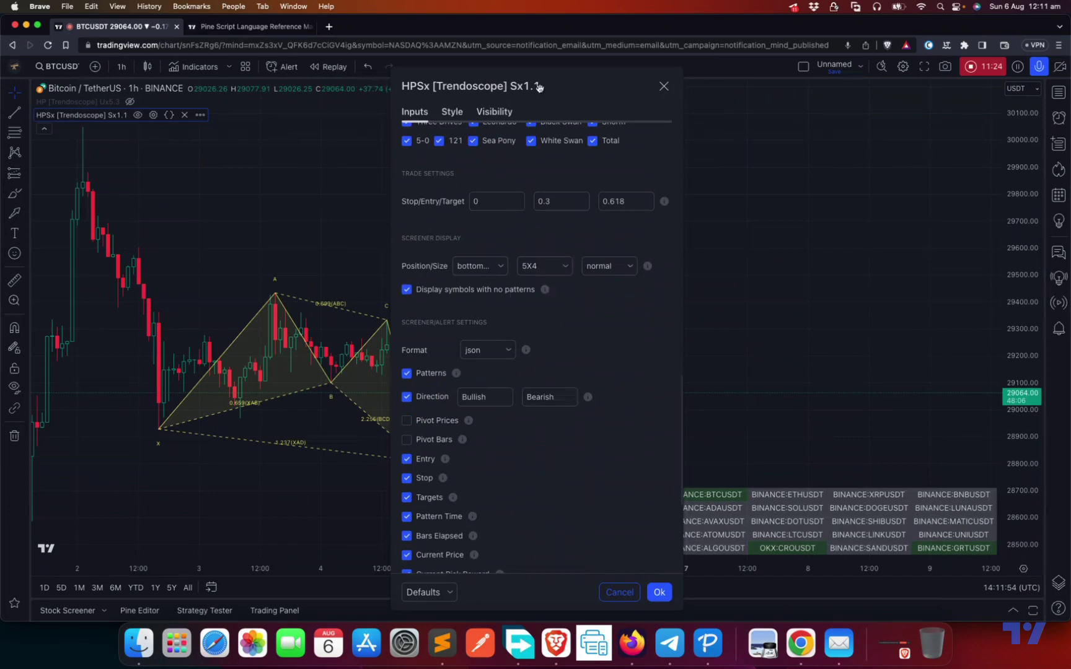
drag(539, 87, 284, 67)
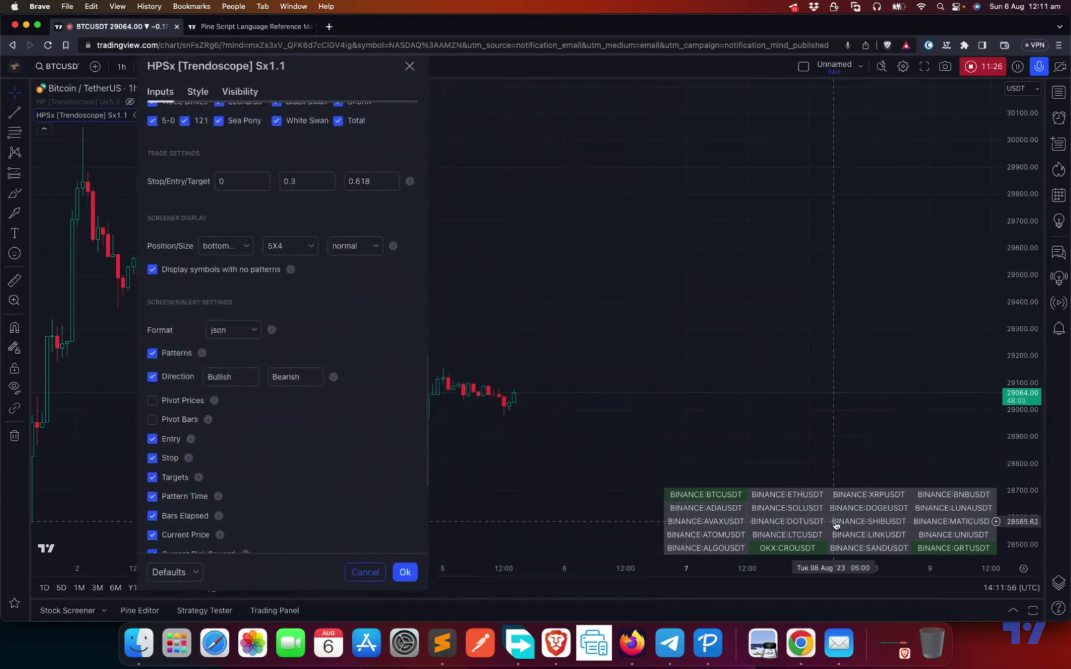
click(211, 254)
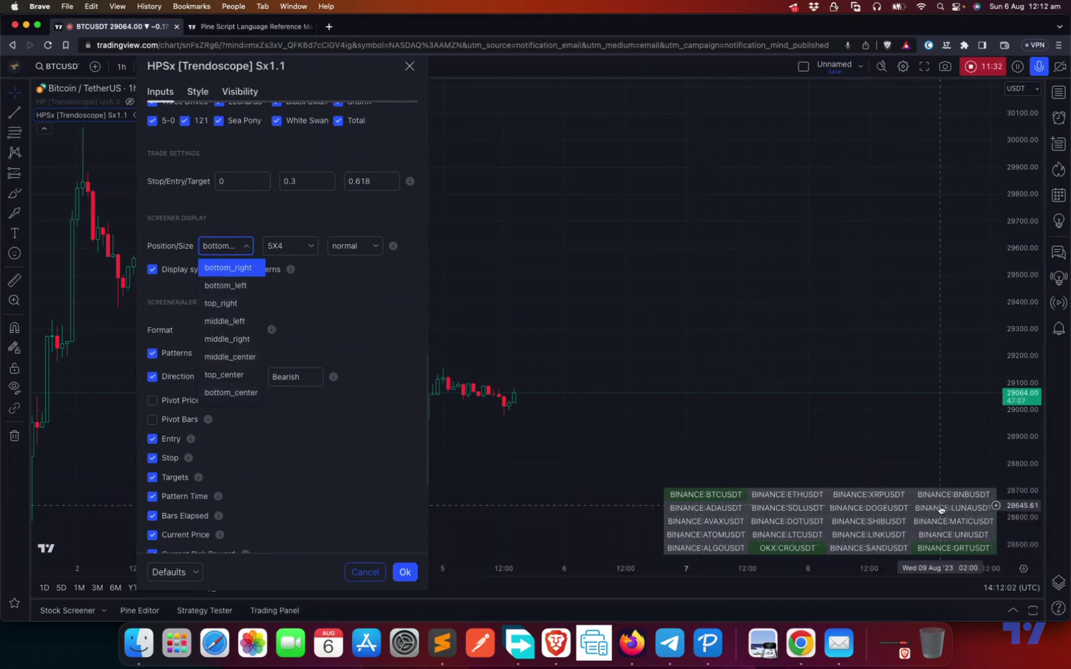
click(247, 204)
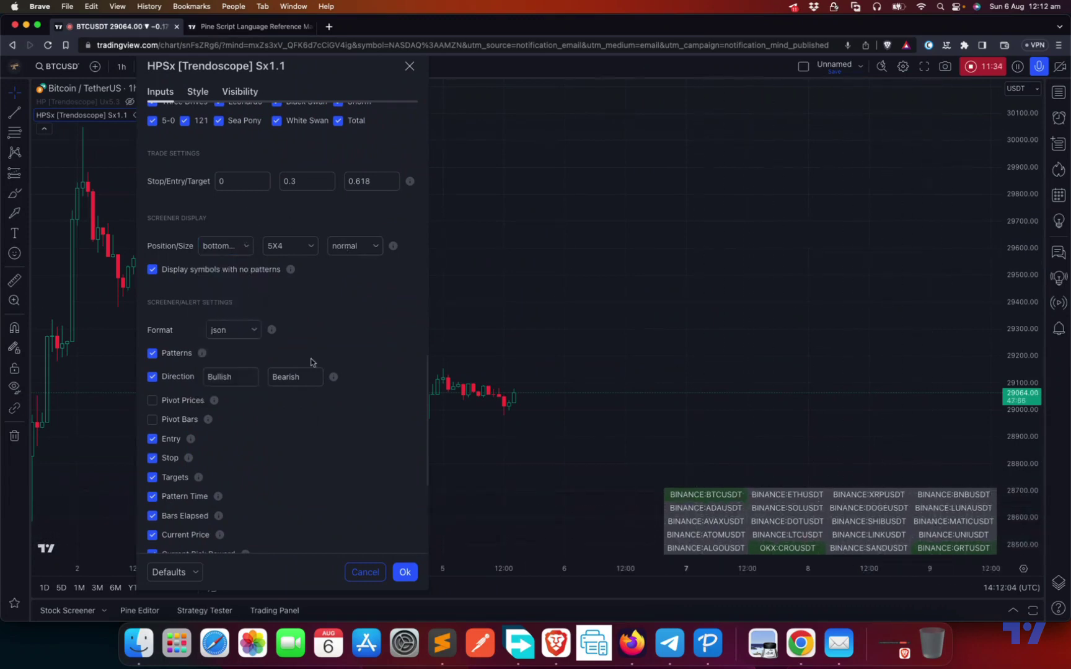
click(403, 572)
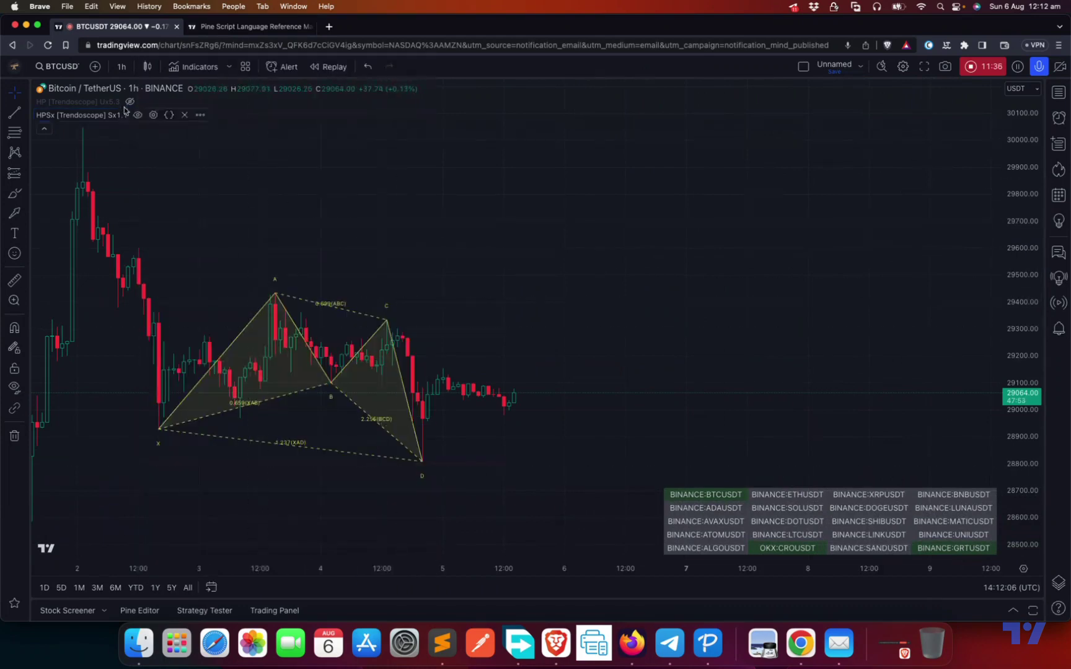
- Show the HP indicator's targets and stats table, then reopen the HPSx settings
click(129, 103)
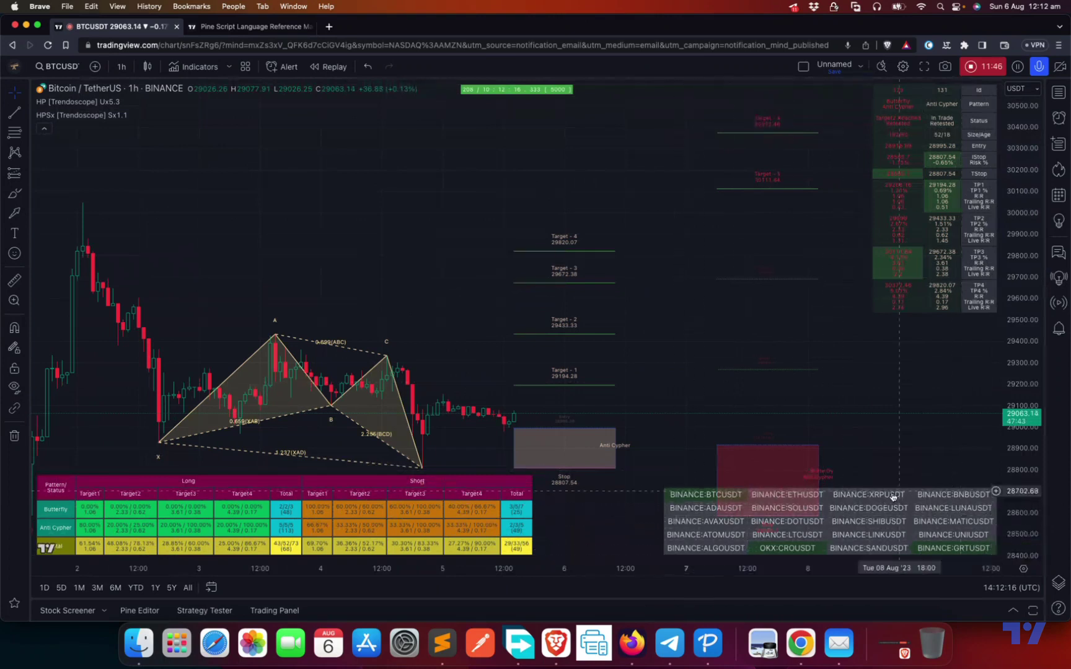
scroll(682, 434, right, 5)
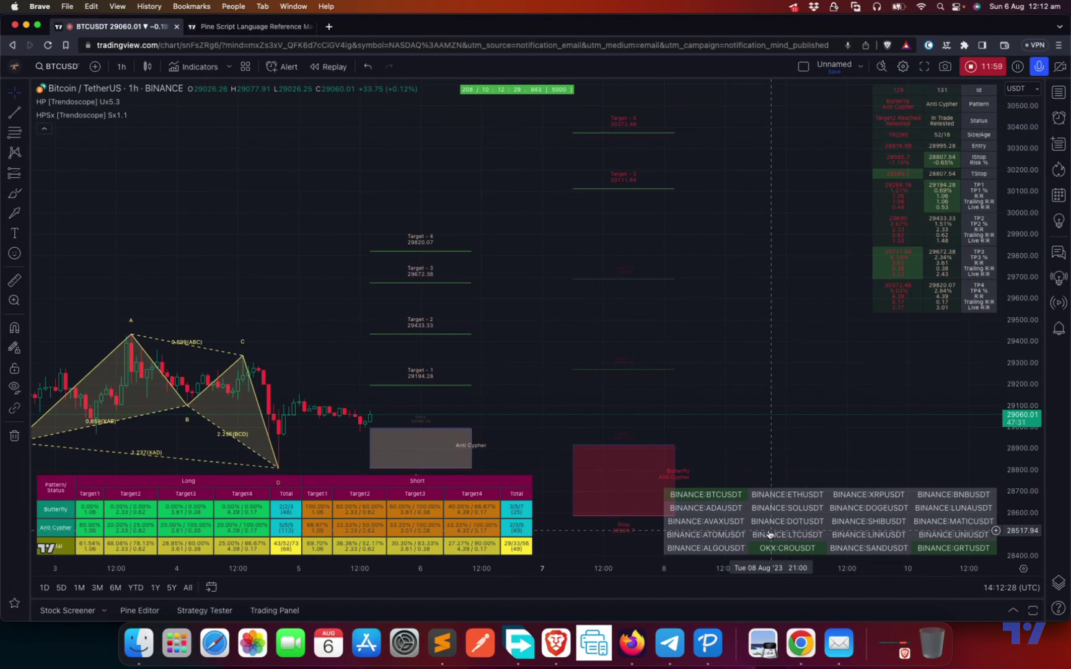
scroll(396, 323, left, 5)
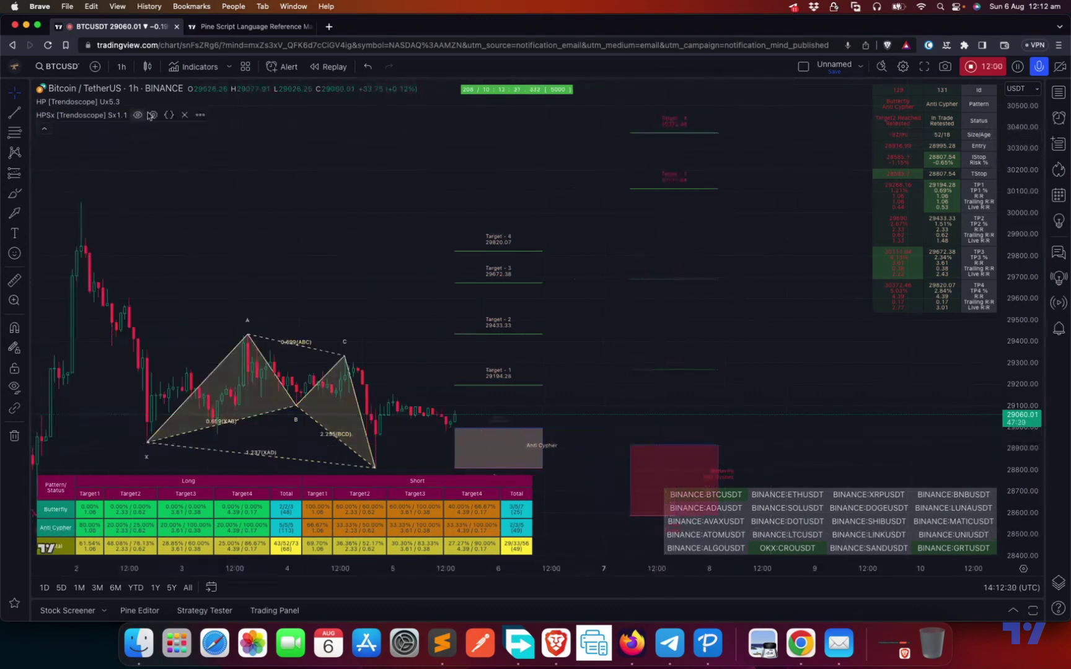
click(151, 115)
- Change the HPSx screener size from 5X4 to 20X1, apply it, and hide the HP indicator
scroll(539, 420, down, 10)
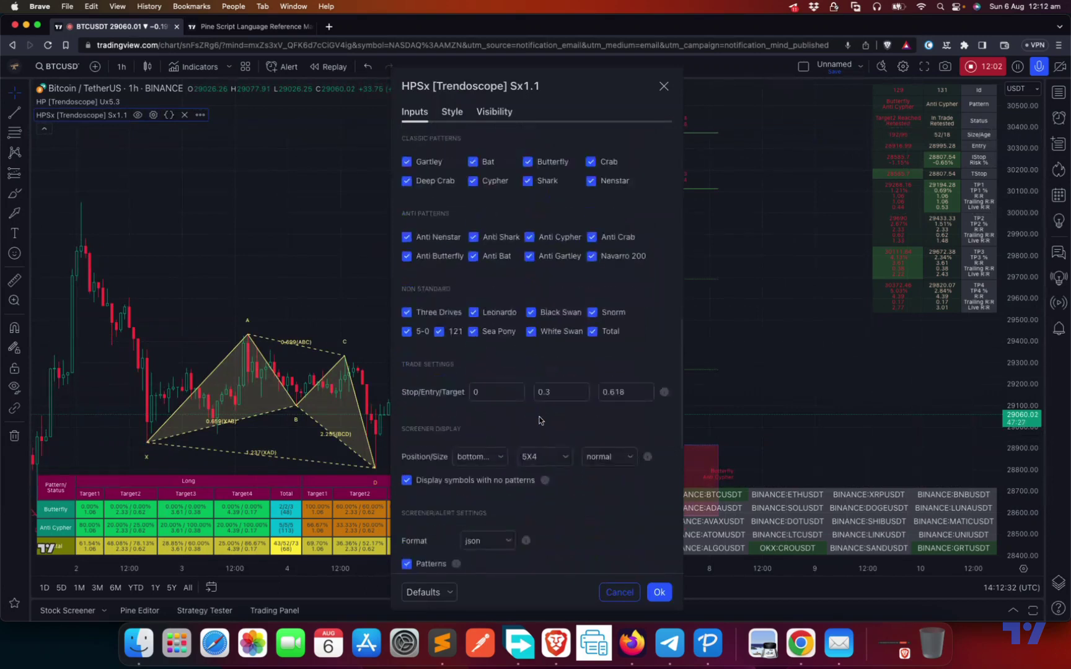
scroll(533, 462, down, 8)
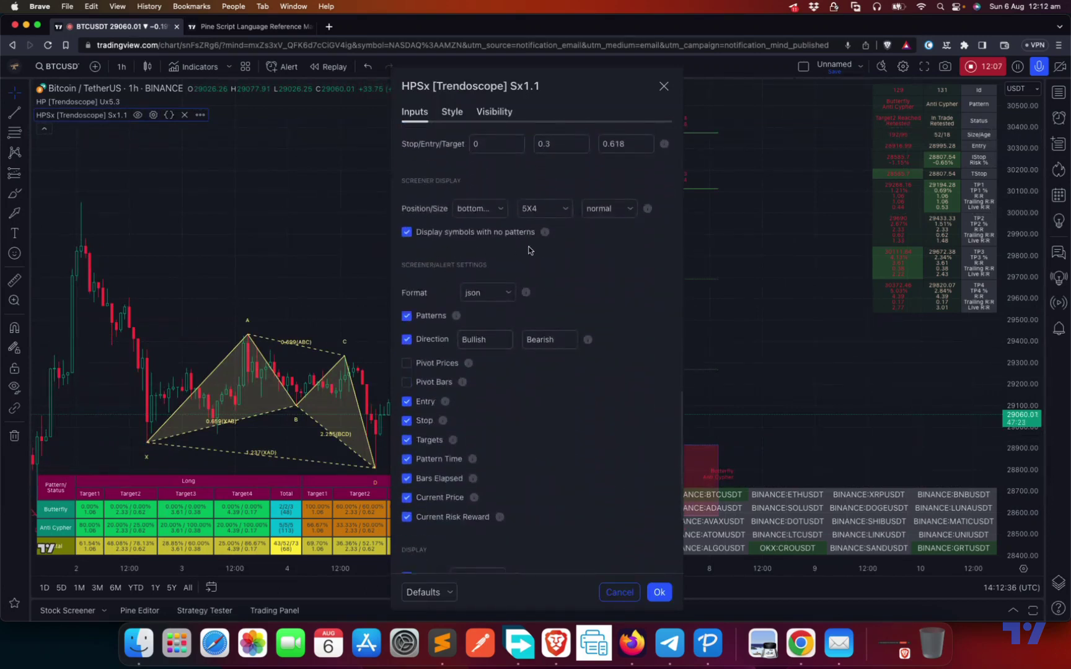
click(547, 210)
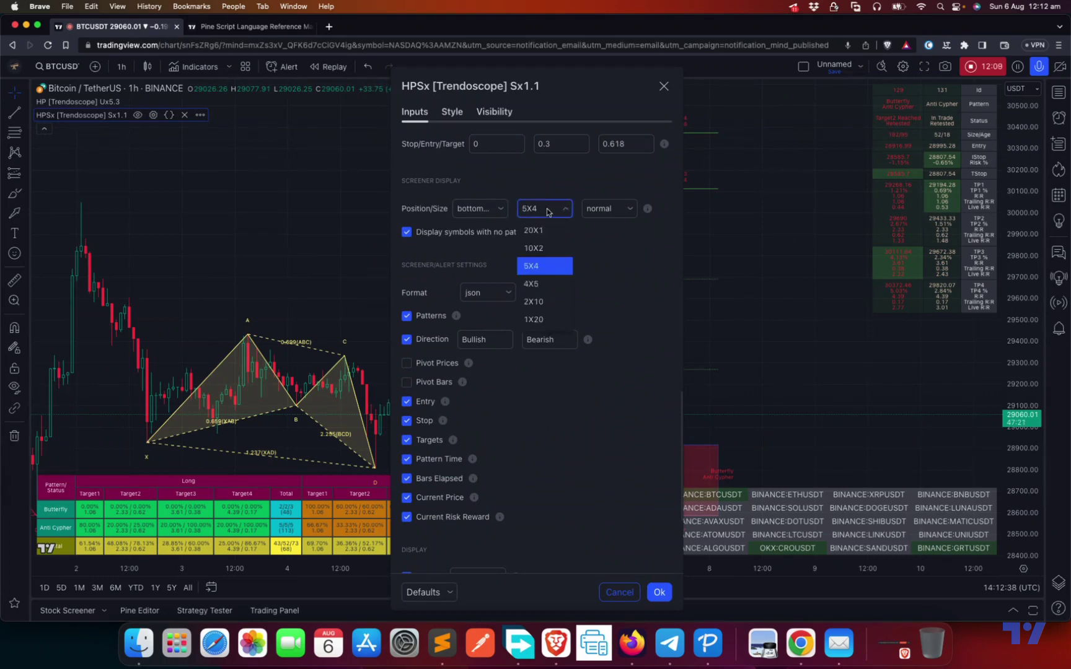
click(547, 211)
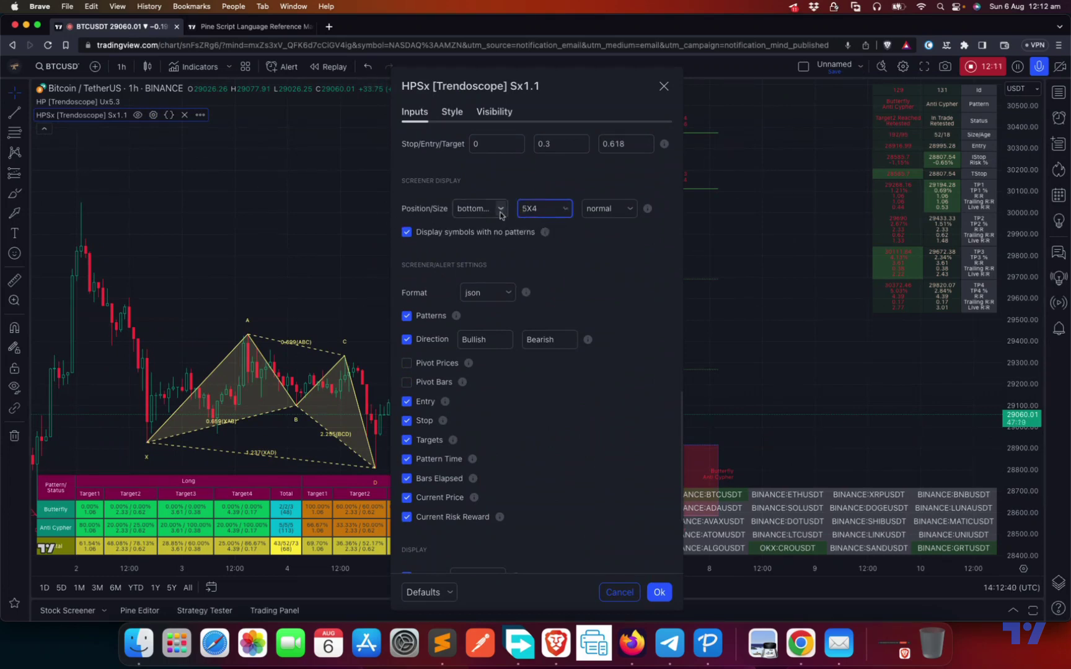
click(531, 215)
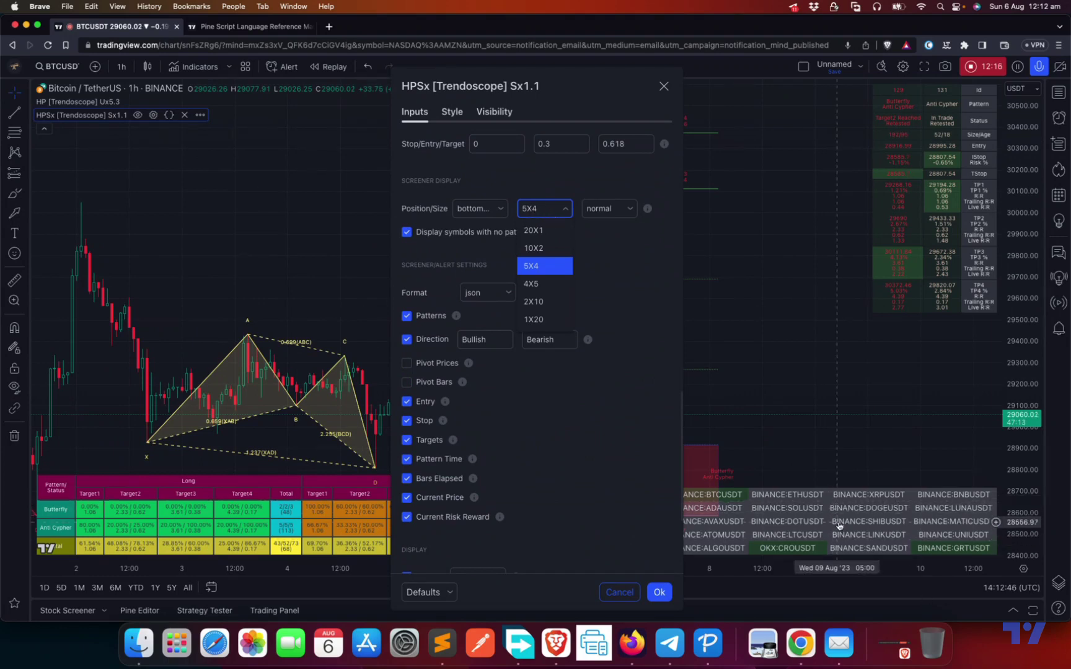
click(615, 270)
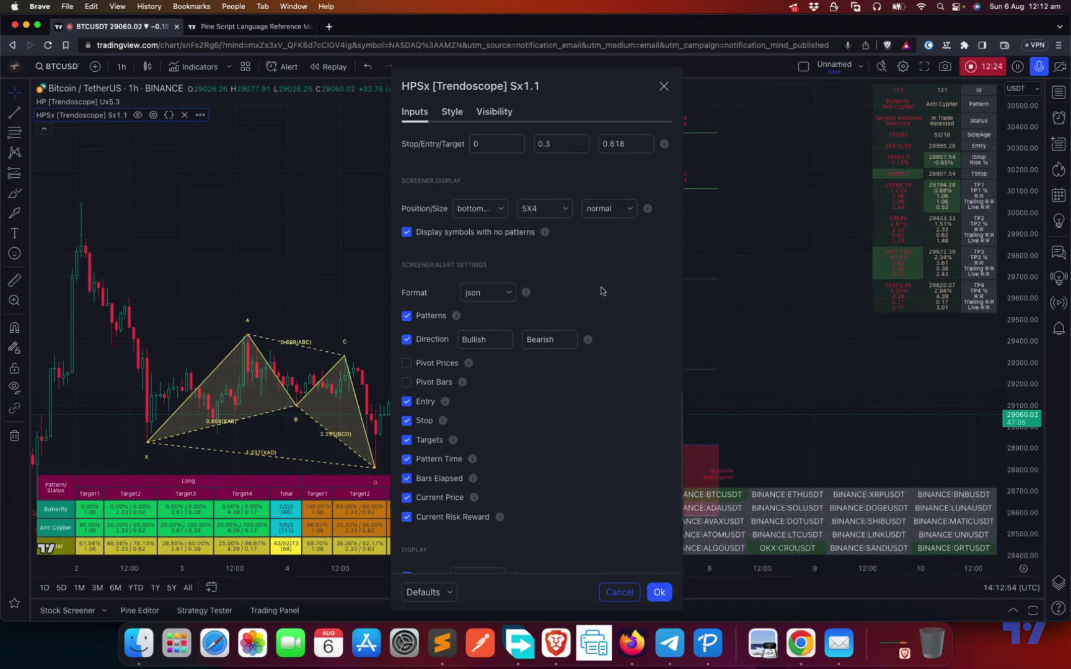
click(550, 210)
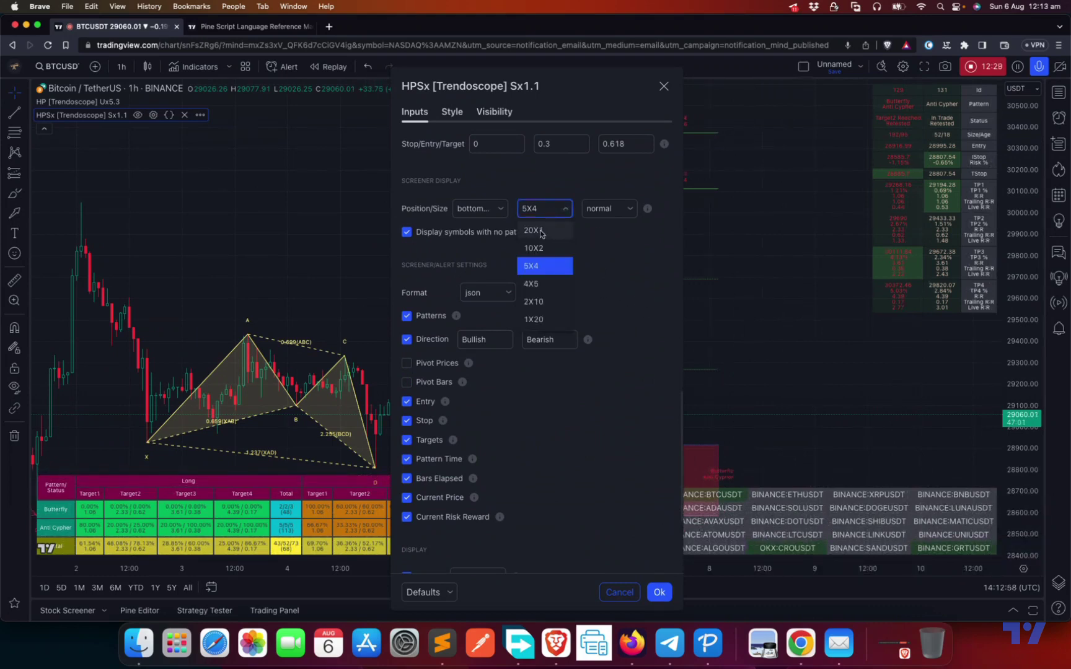
click(534, 231)
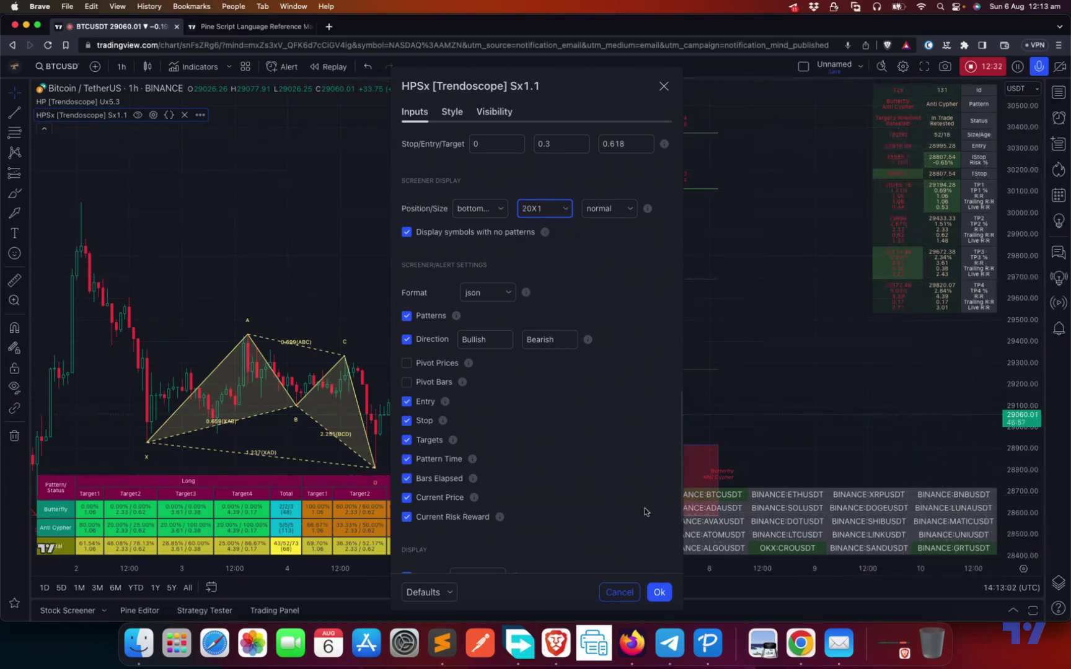
click(660, 591)
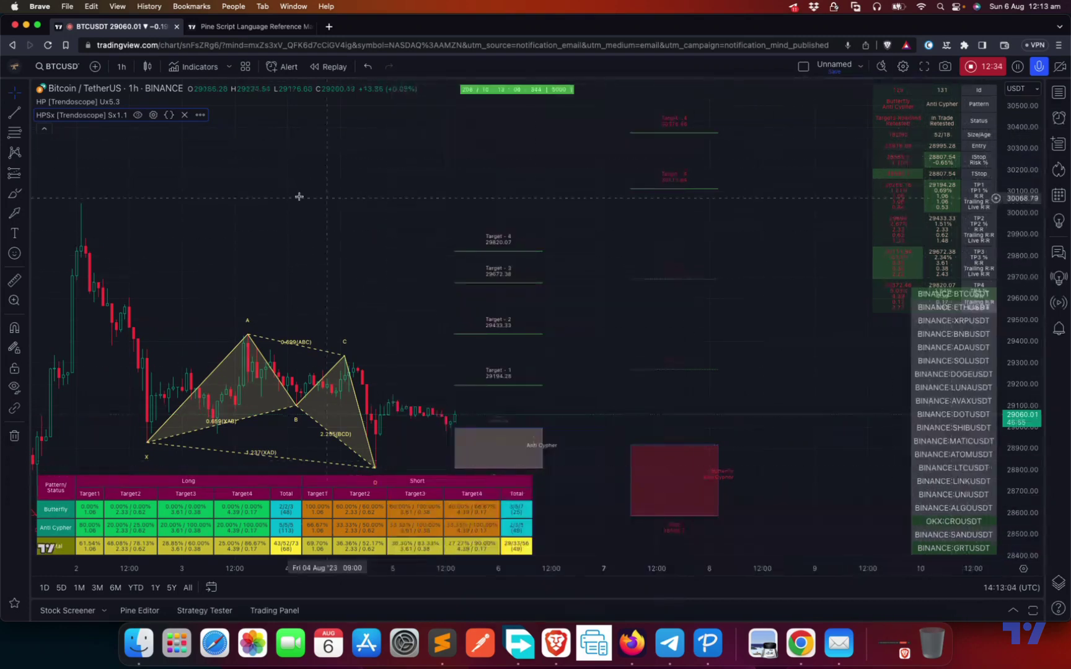
click(129, 102)
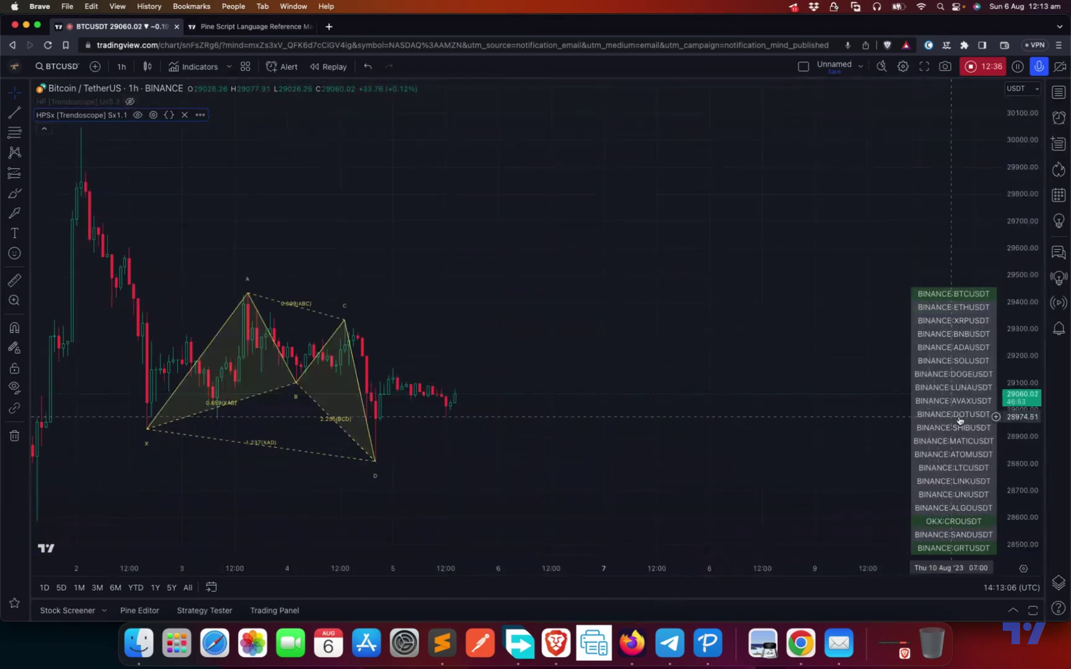
scroll(693, 510, left, 10)
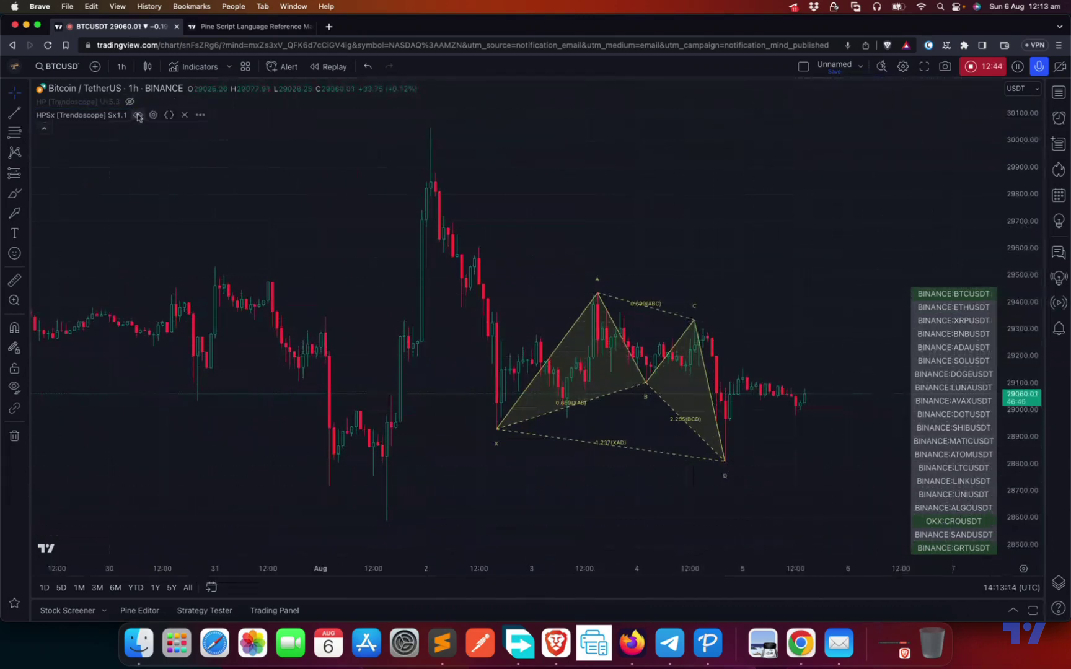
click(152, 118)
scroll(603, 456, down, 15)
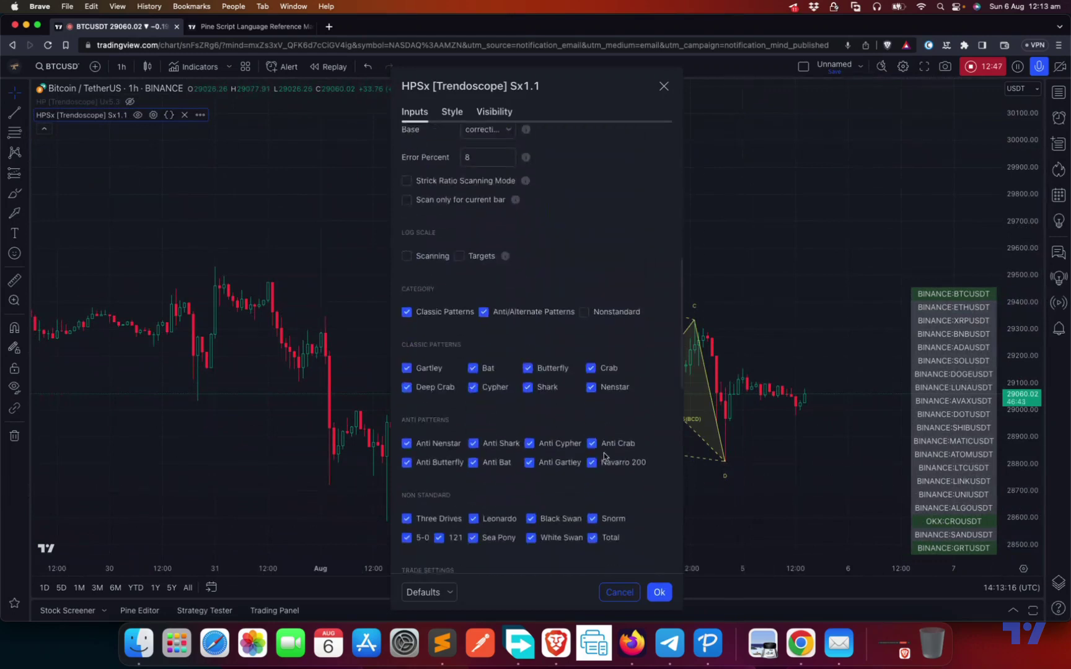
scroll(604, 455, down, 5)
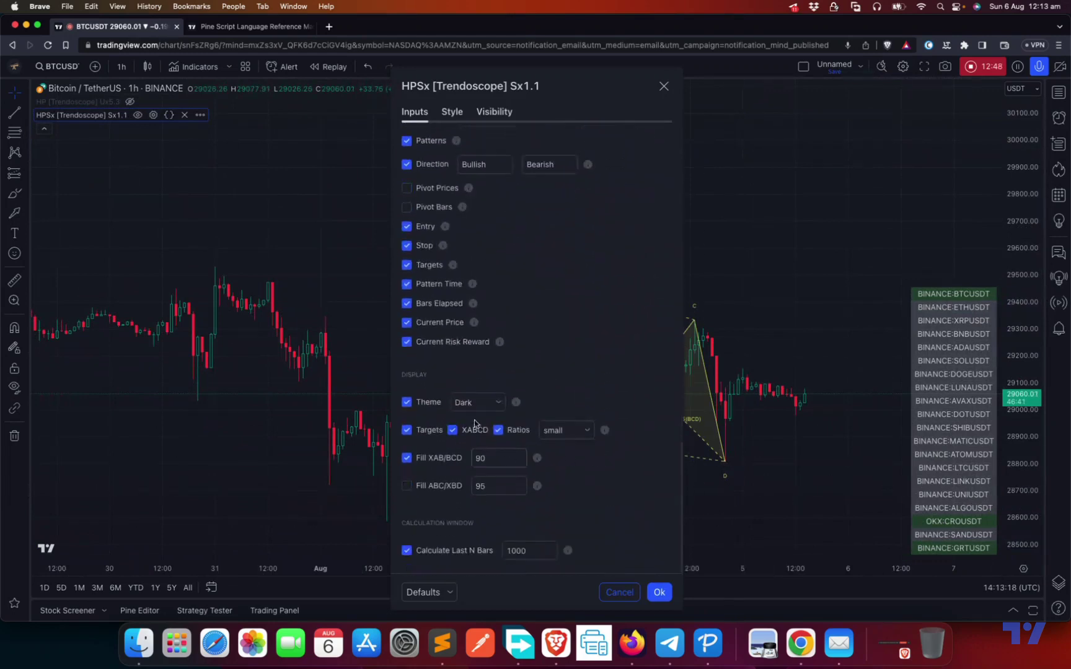
click(609, 590)
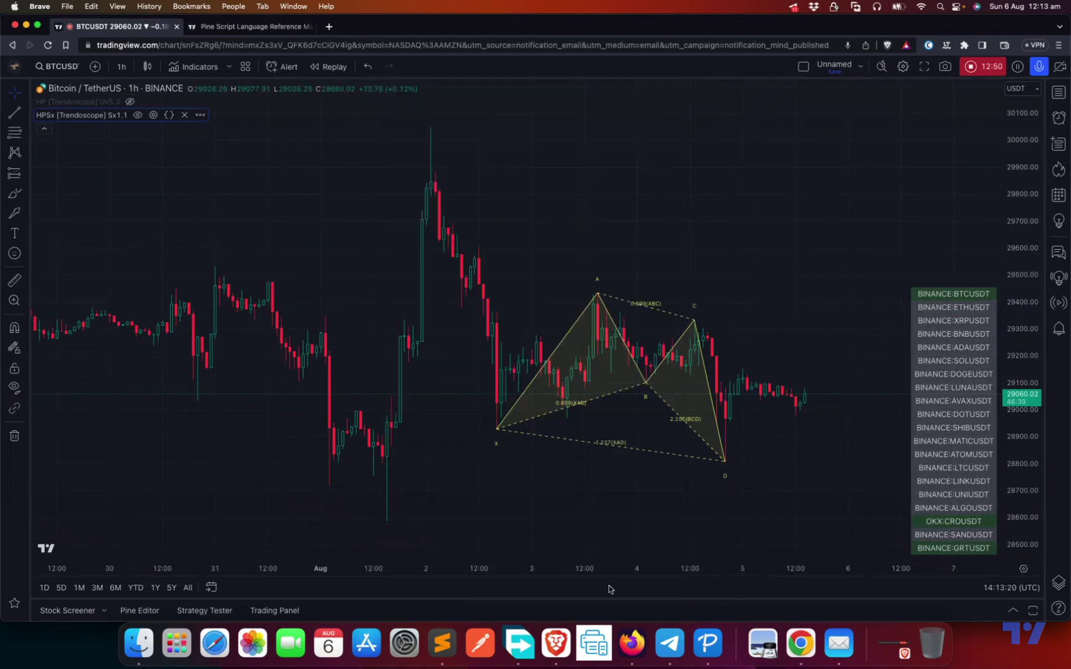
click(153, 115)
scroll(554, 458, down, 15)
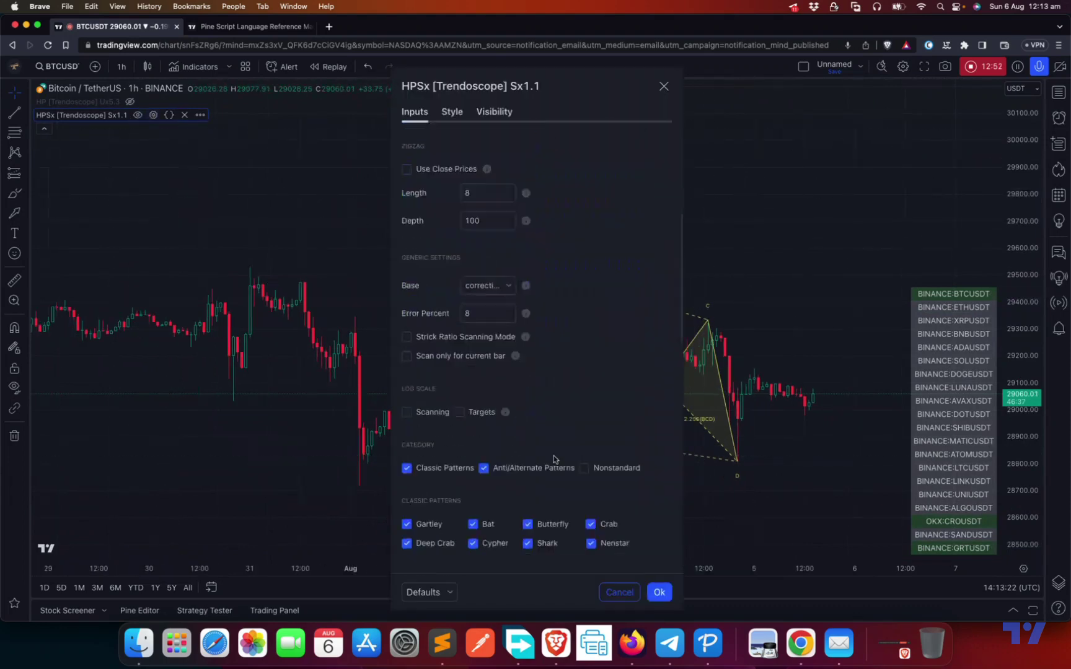
scroll(487, 264, up, 2)
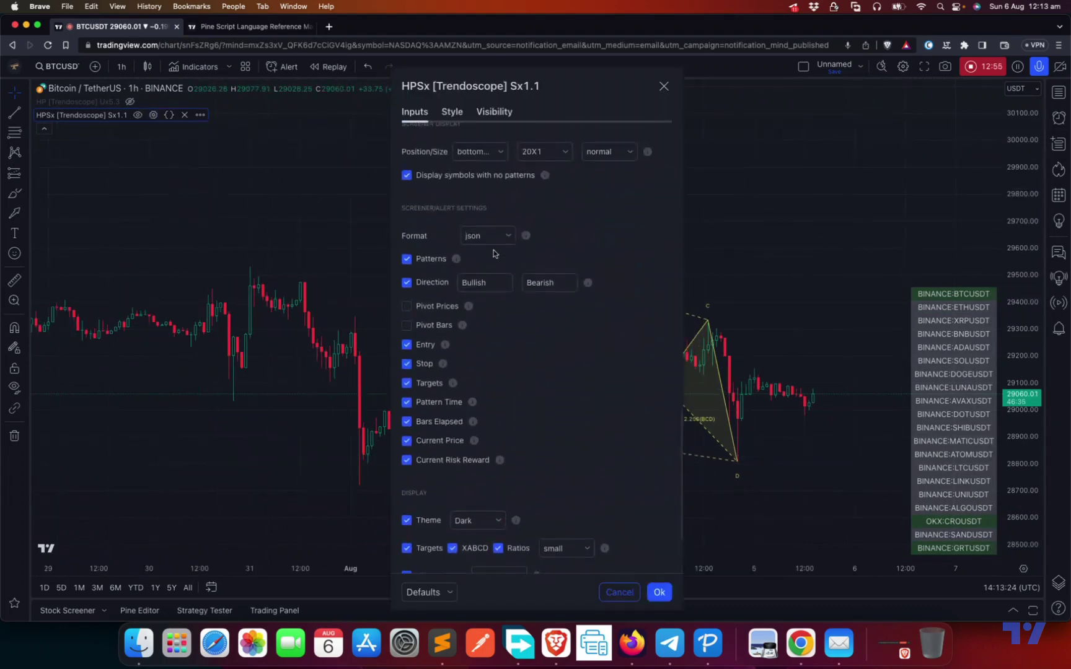
click(539, 152)
click(540, 154)
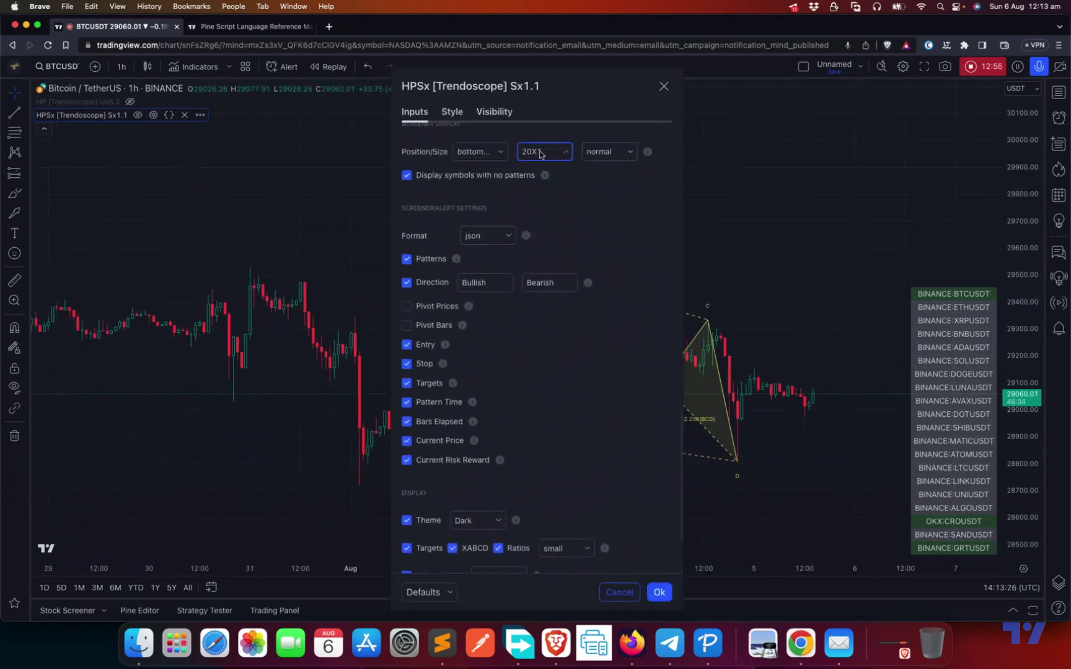
click(596, 155)
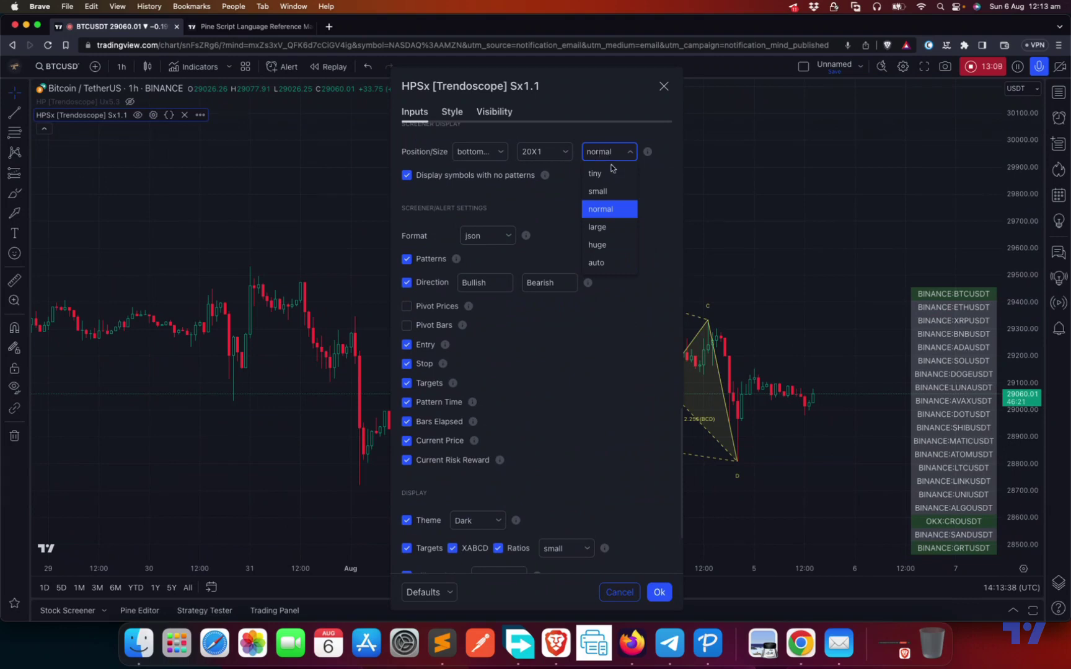
click(655, 165)
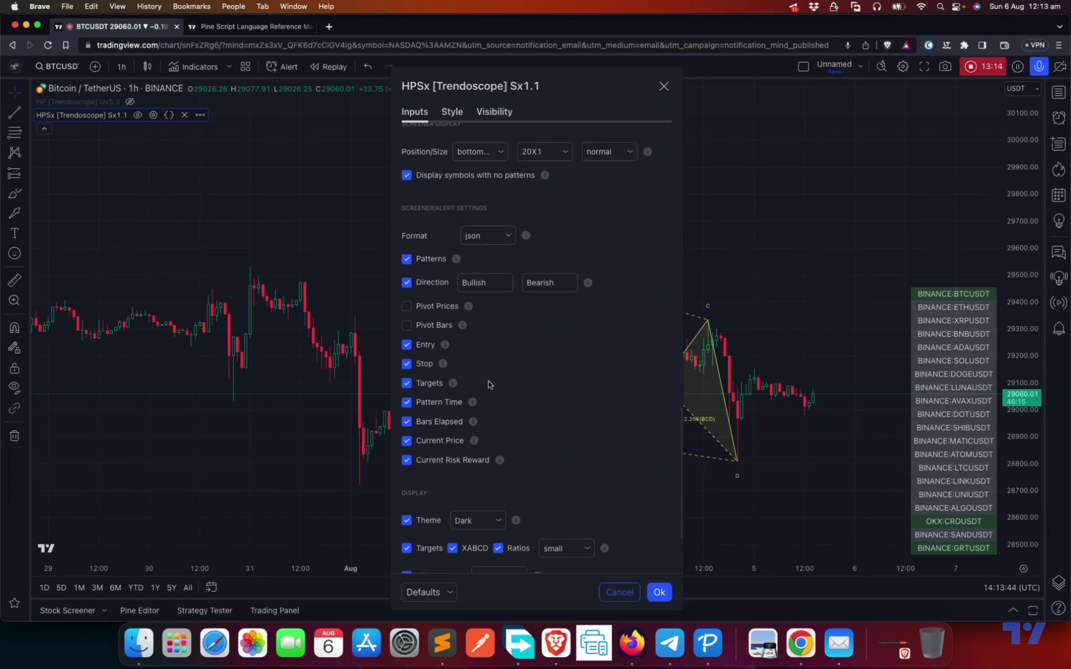
click(658, 592)
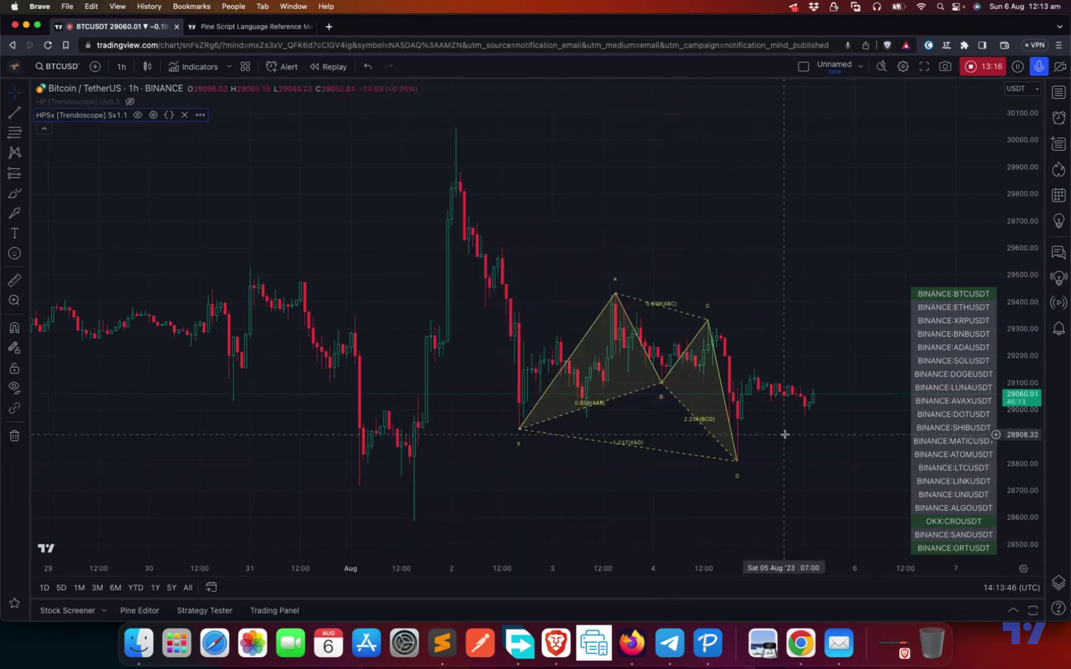
- Tick Pivot Prices and Pivot Bars in the HPSx alert settings and apply with Ok
mouse_move(947, 297)
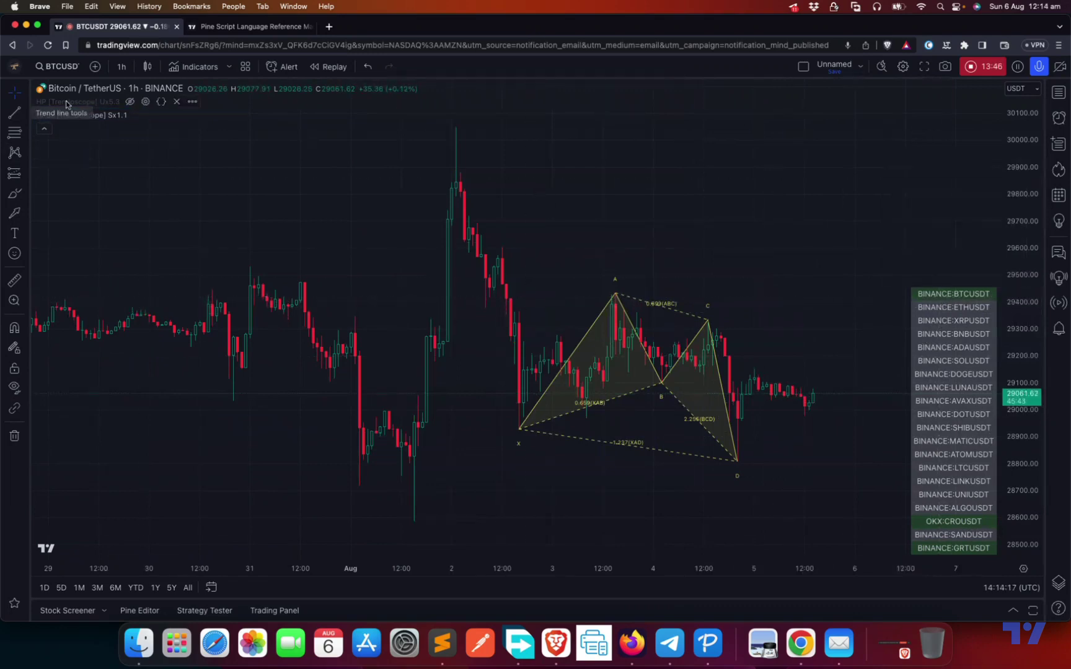
click(149, 115)
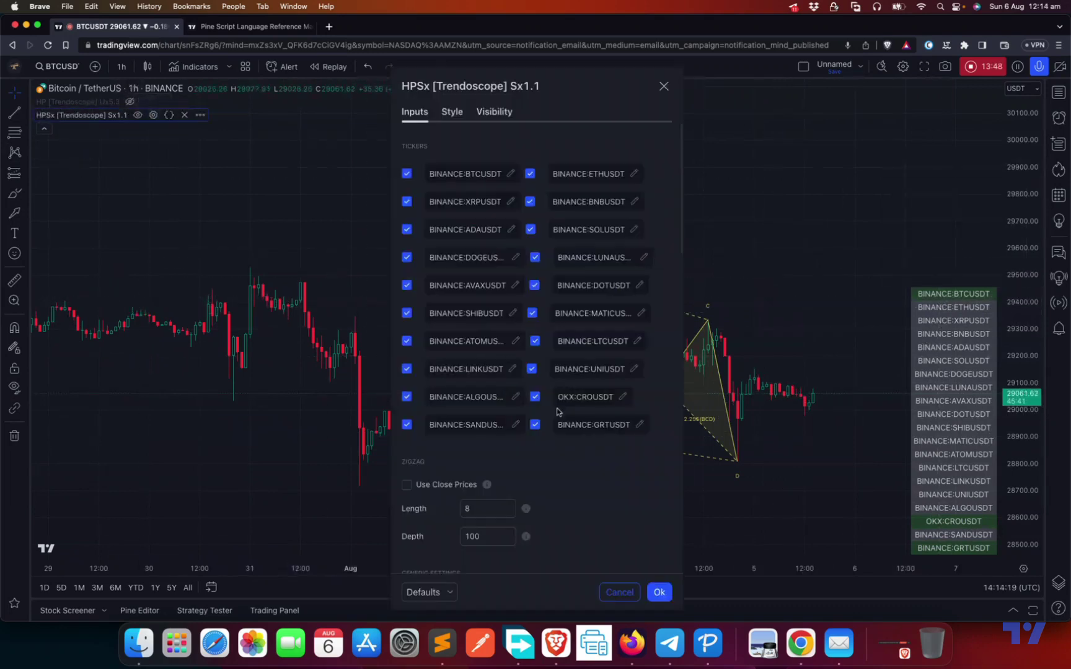
scroll(545, 409, down, 5)
scroll(518, 407, down, 8)
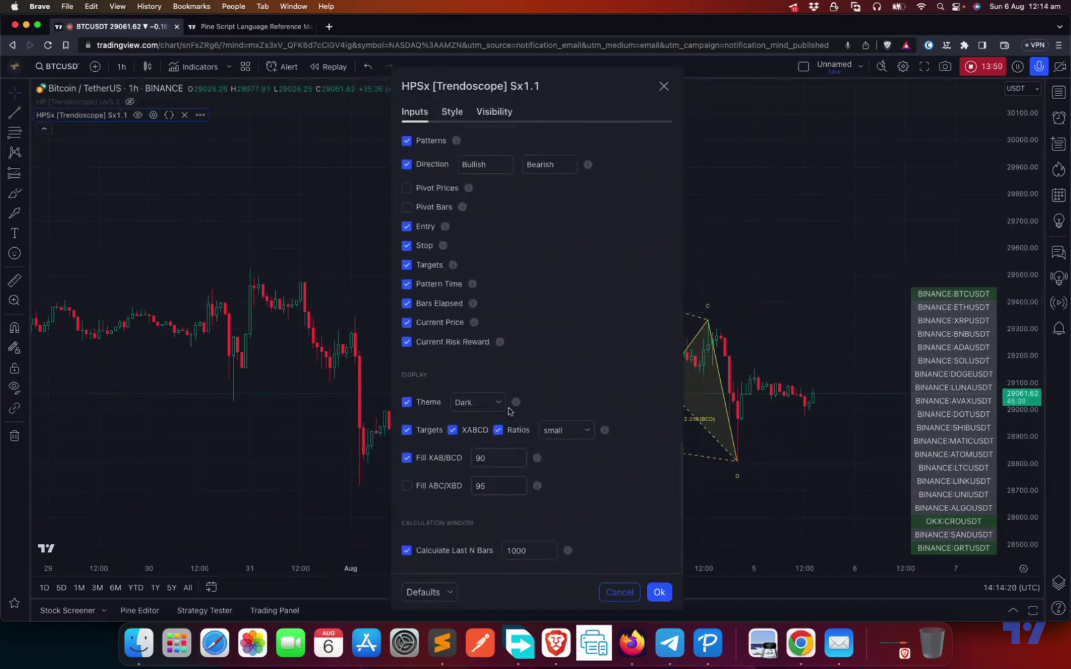
scroll(434, 372, up, 1)
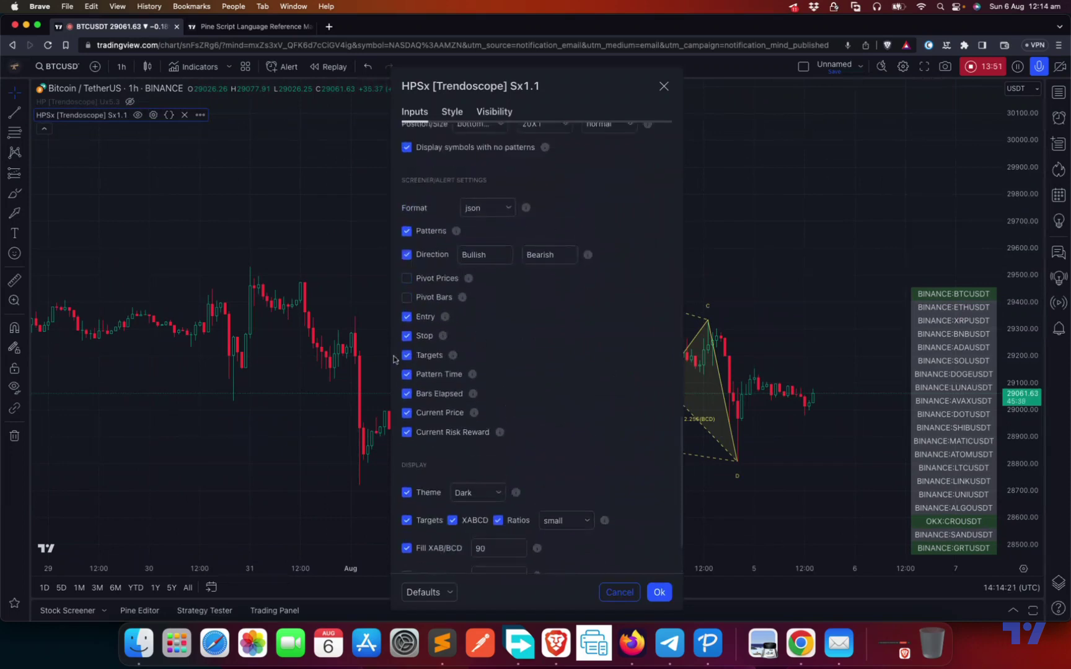
click(440, 280)
click(438, 299)
click(661, 594)
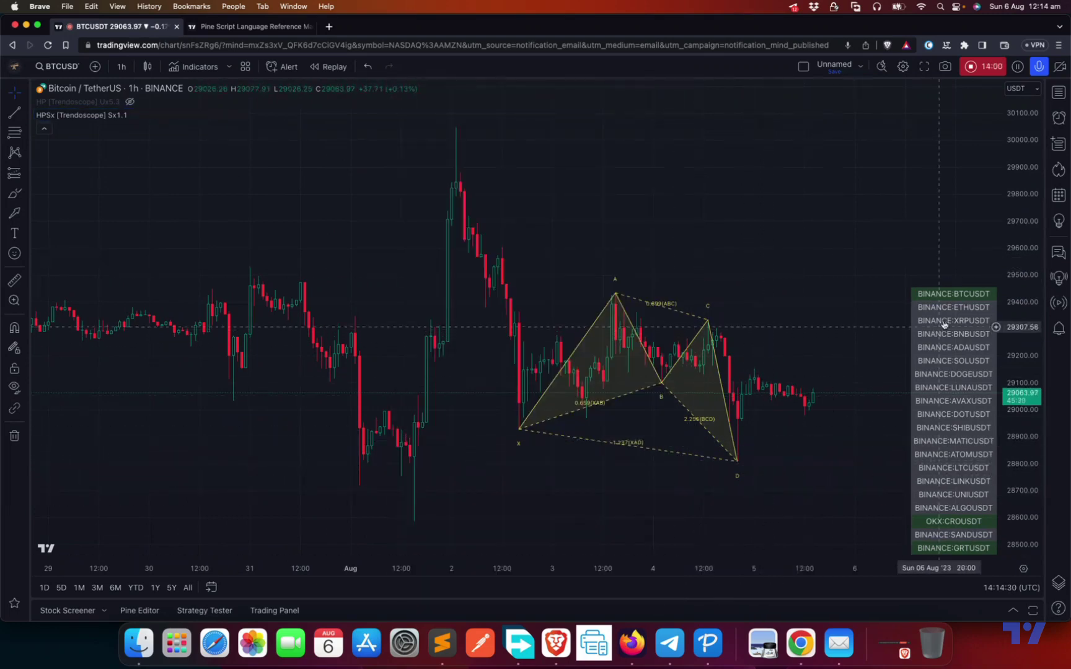
- Reopen the HPSx settings and untick Pivot Prices and Pivot Bars again
mouse_move(962, 296)
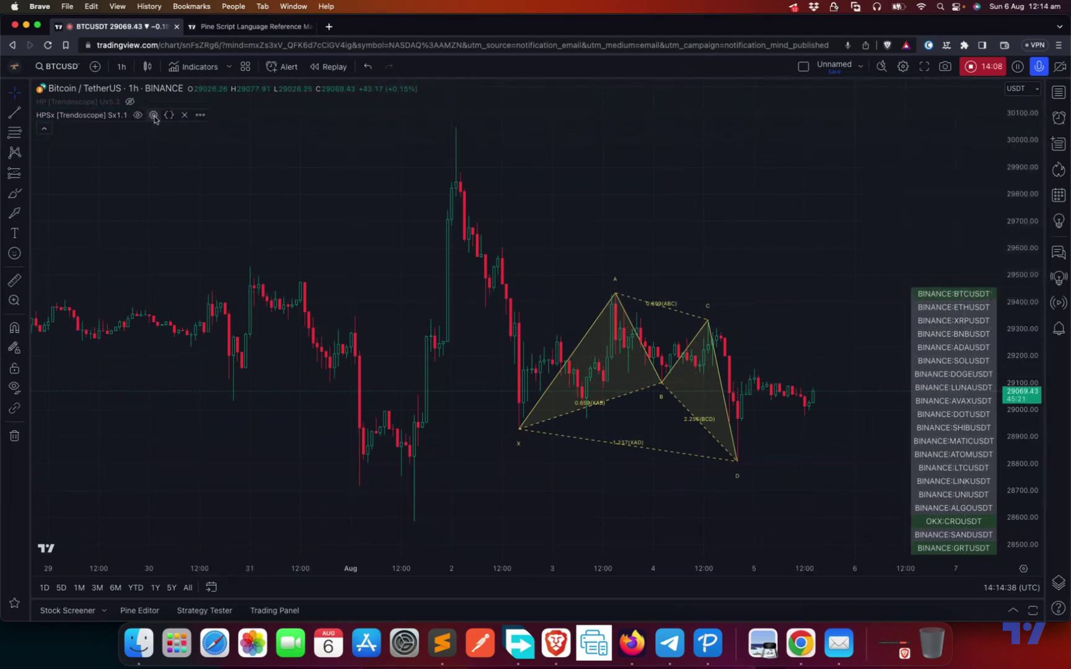
click(153, 115)
scroll(575, 476, down, 15)
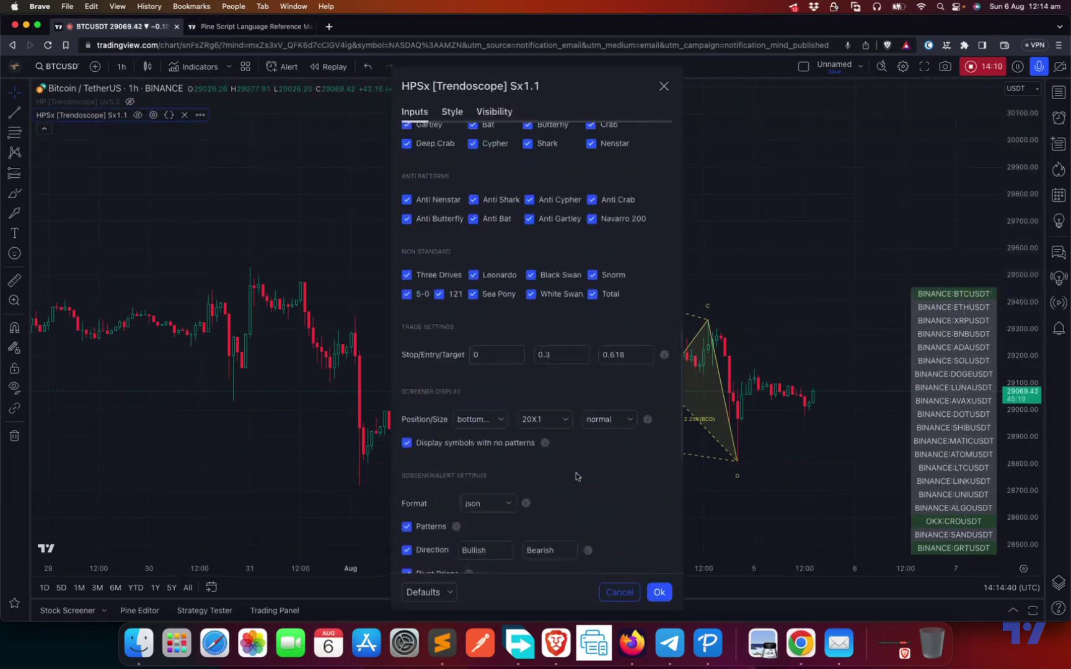
scroll(576, 477, down, 2)
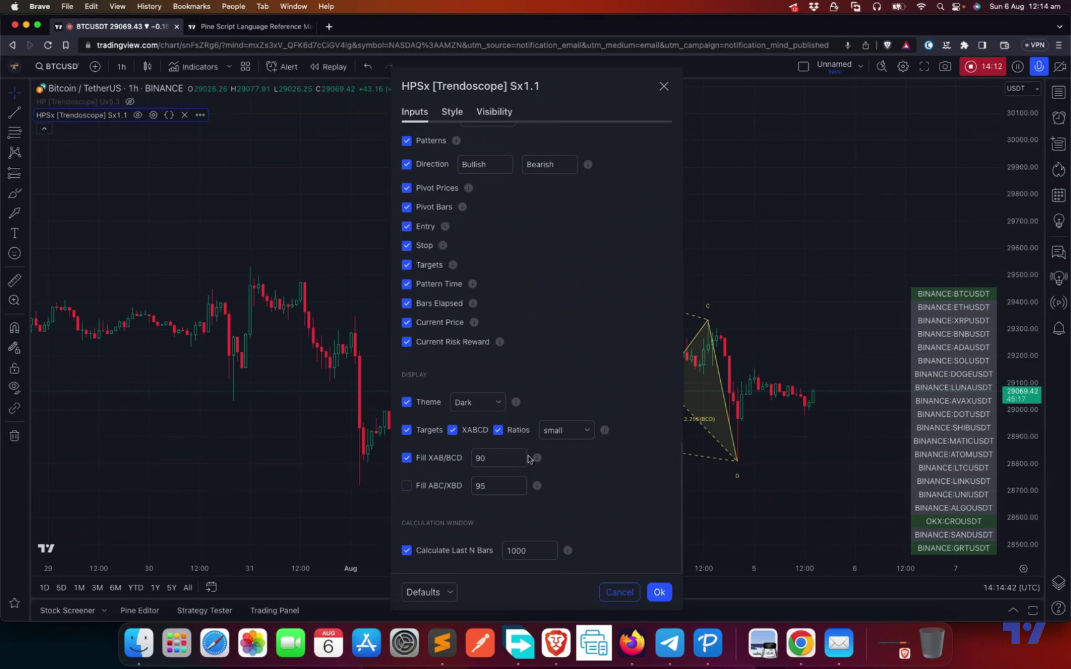
scroll(447, 322, up, 1)
click(418, 220)
click(420, 238)
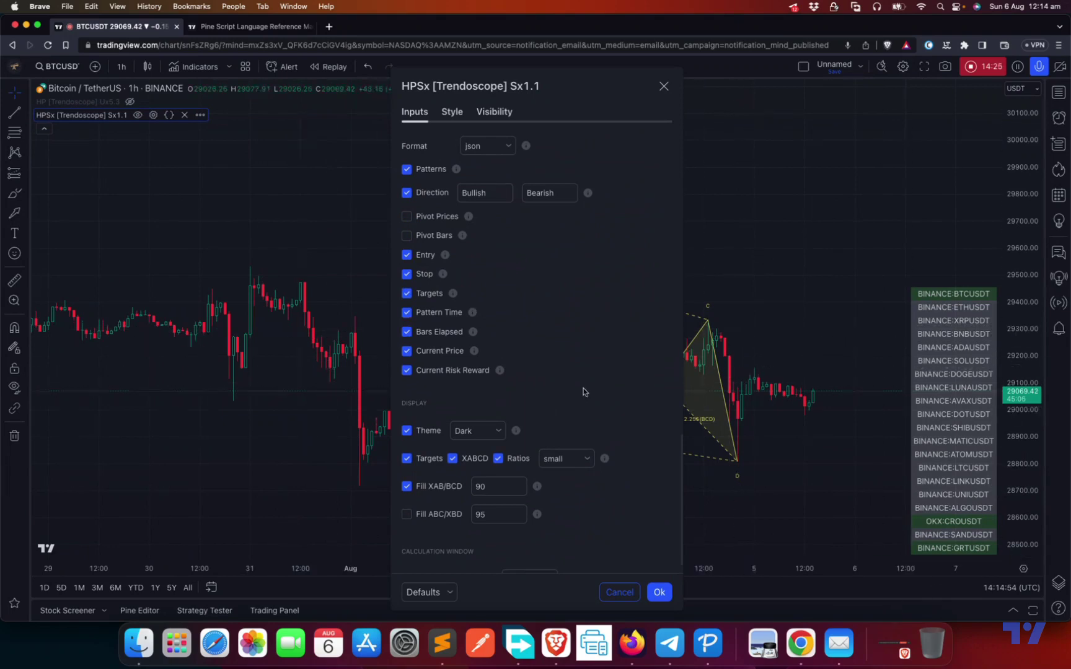
scroll(581, 390, up, 5)
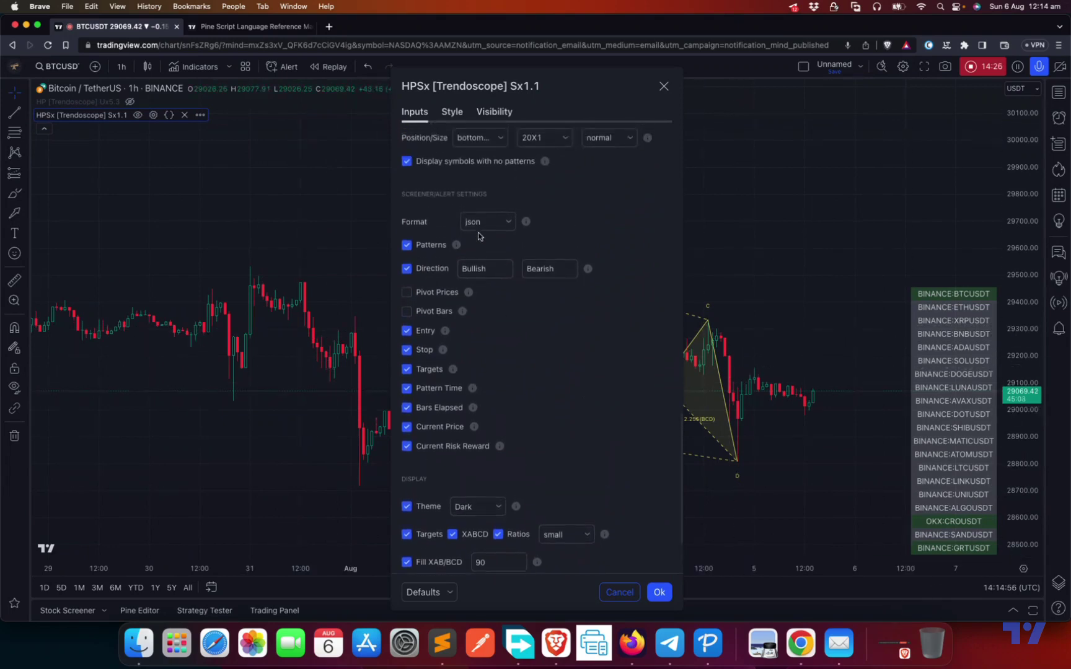
click(485, 224)
- Switch the HPSx alert format from json to text, apply it, and reopen settings to verify
click(487, 263)
click(660, 593)
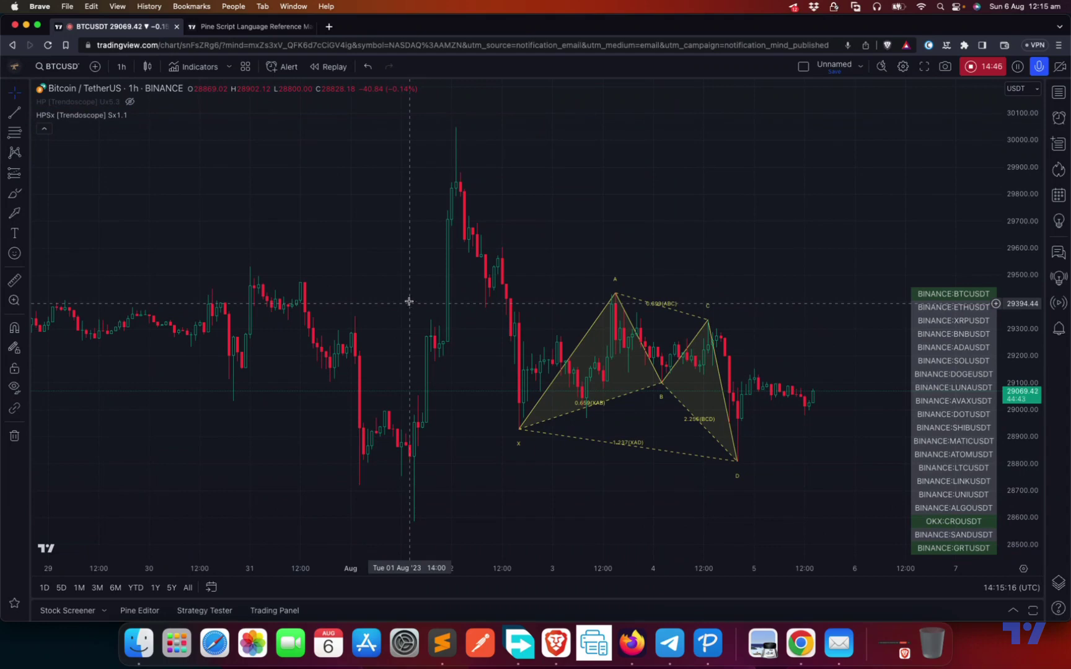
click(153, 115)
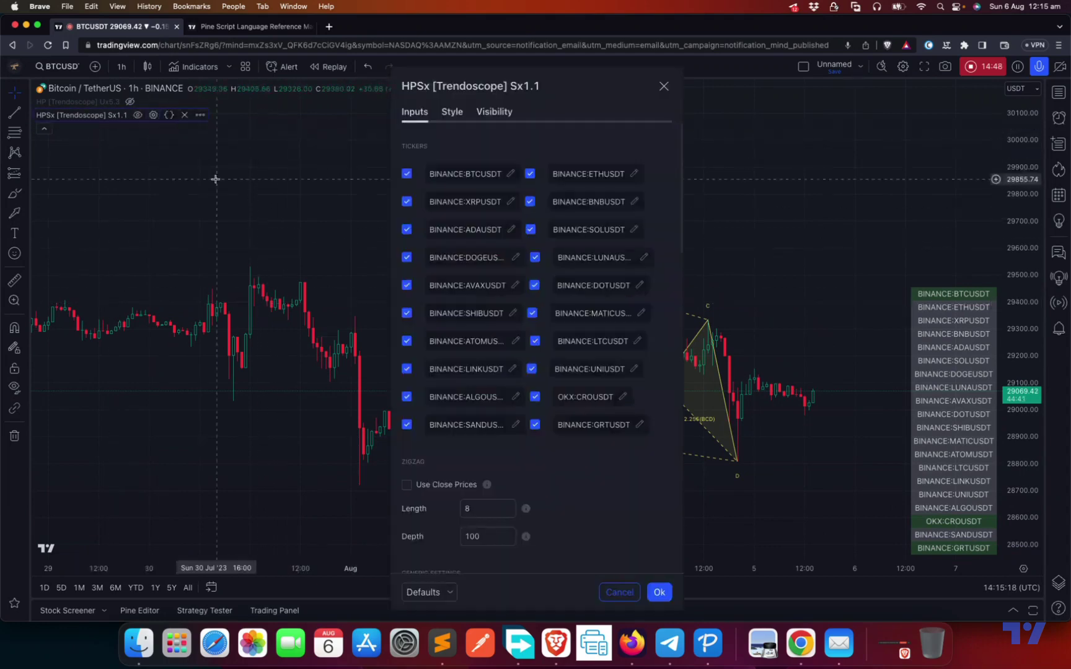
scroll(581, 443, down, 10)
scroll(581, 441, down, 5)
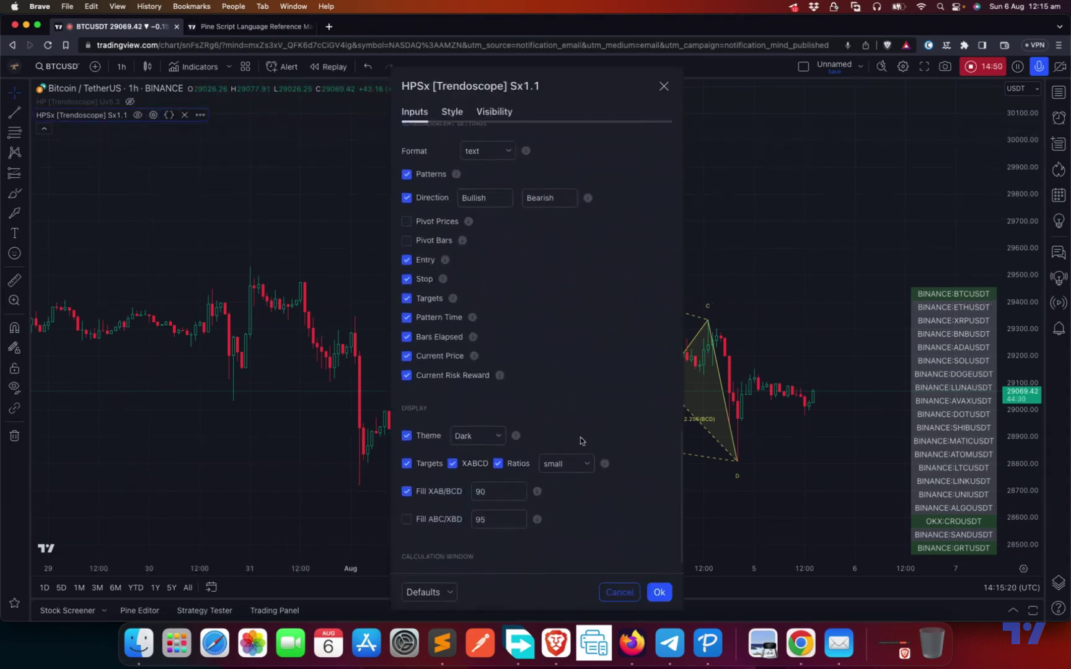
scroll(545, 289, up, 3)
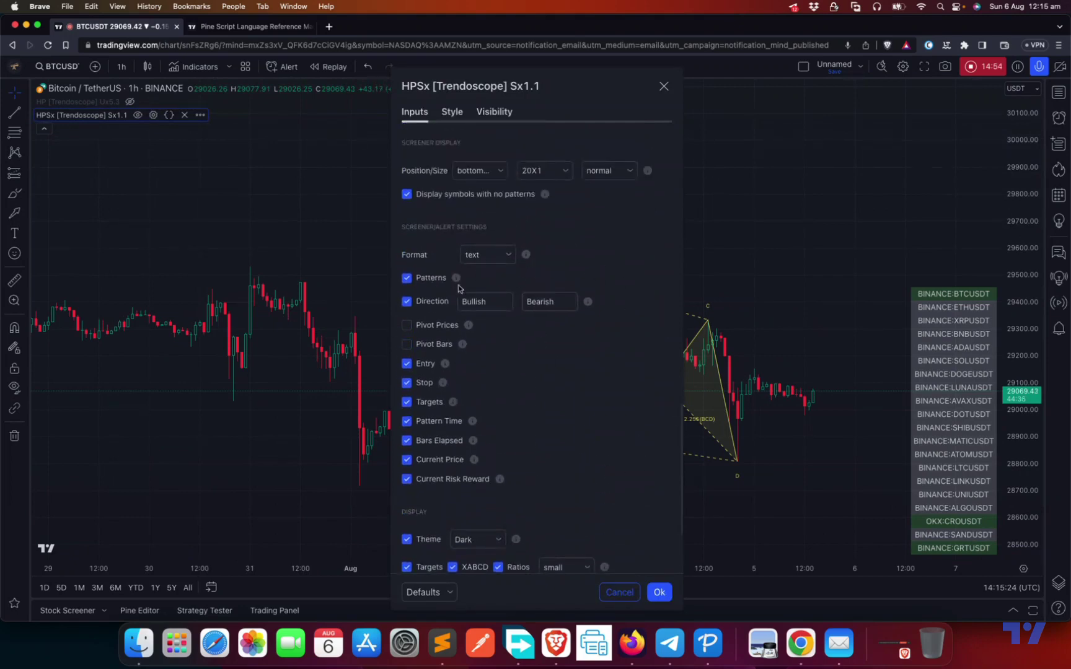
- Inspect the HP Ux5.3 New alert JSON template without changing it, then reopen HPSx settings
click(621, 595)
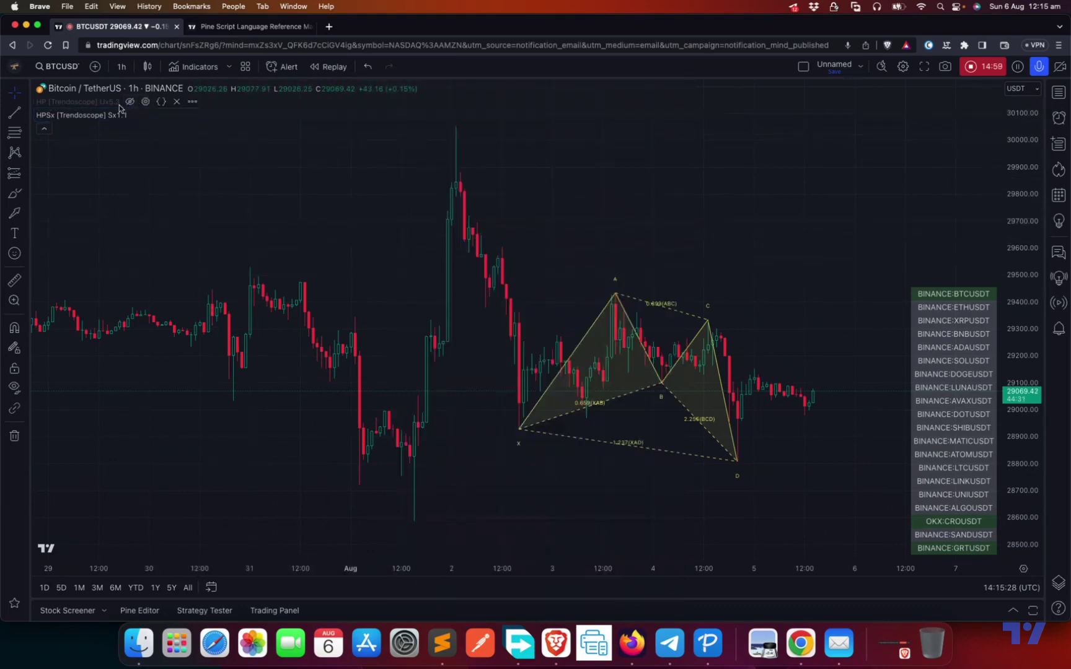
click(145, 102)
scroll(488, 379, down, 10)
scroll(488, 378, down, 10)
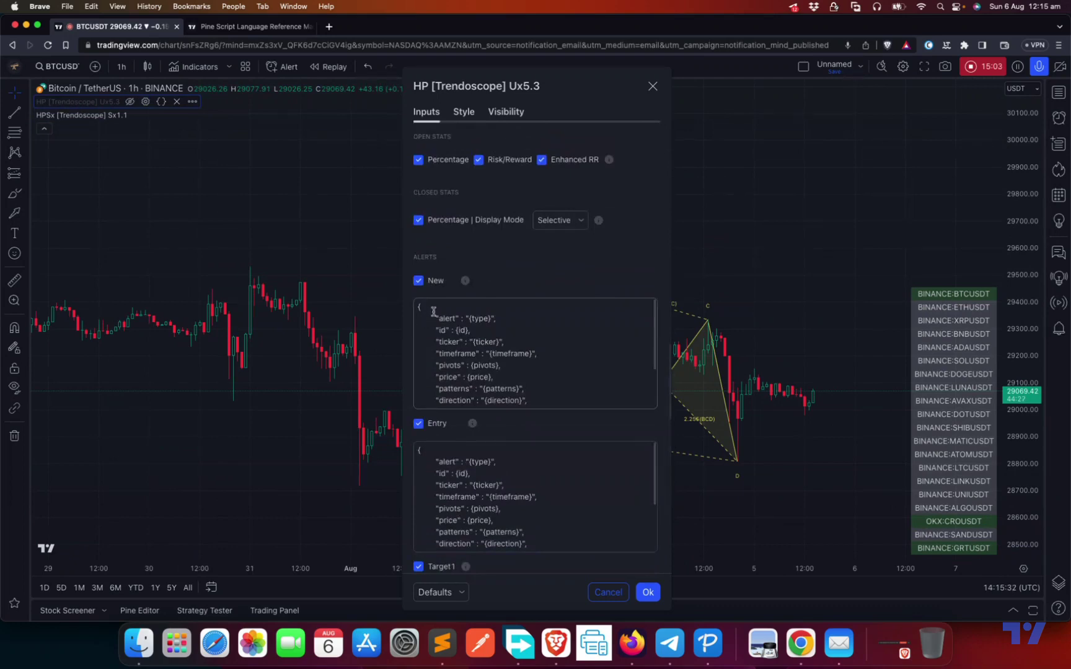
click(480, 363)
triple_click(493, 365)
scroll(510, 380, down, 3)
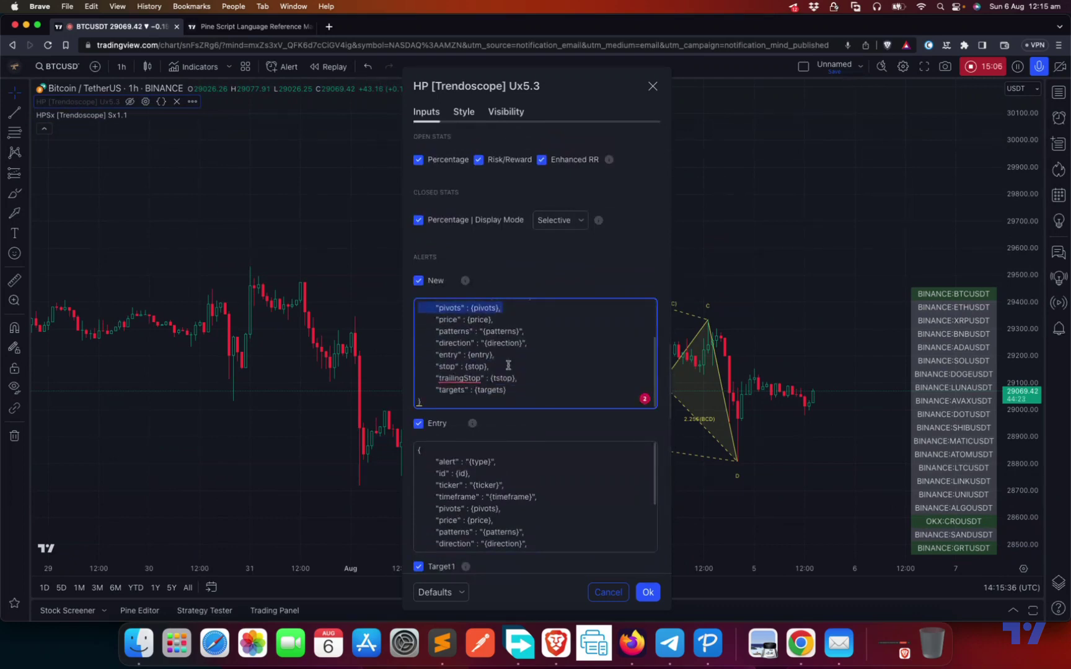
scroll(509, 360, up, 3)
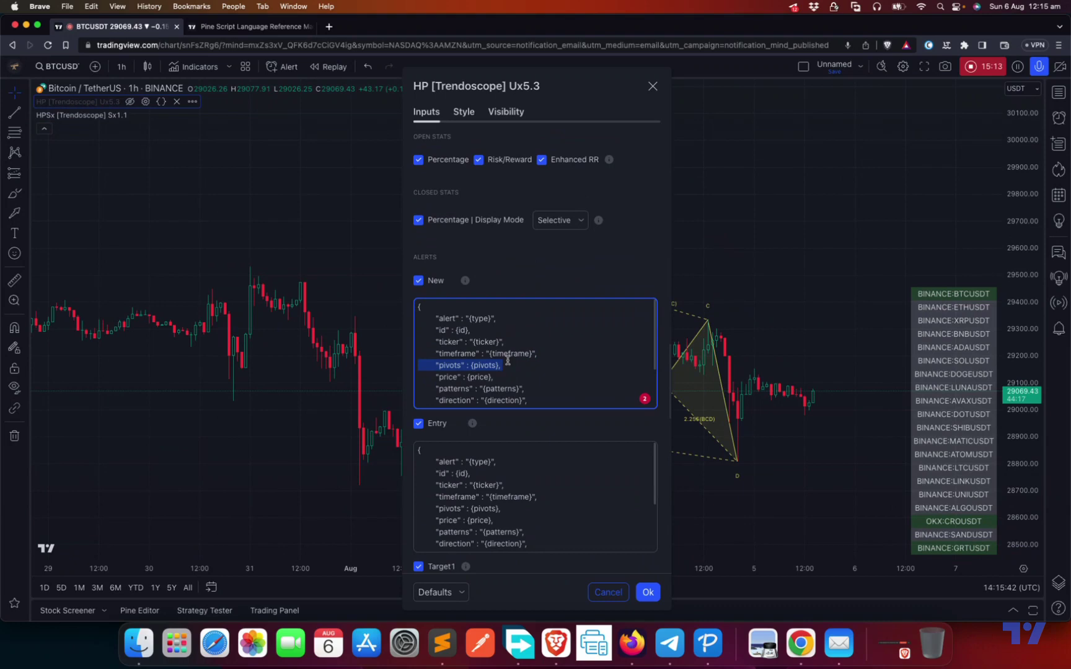
click(608, 592)
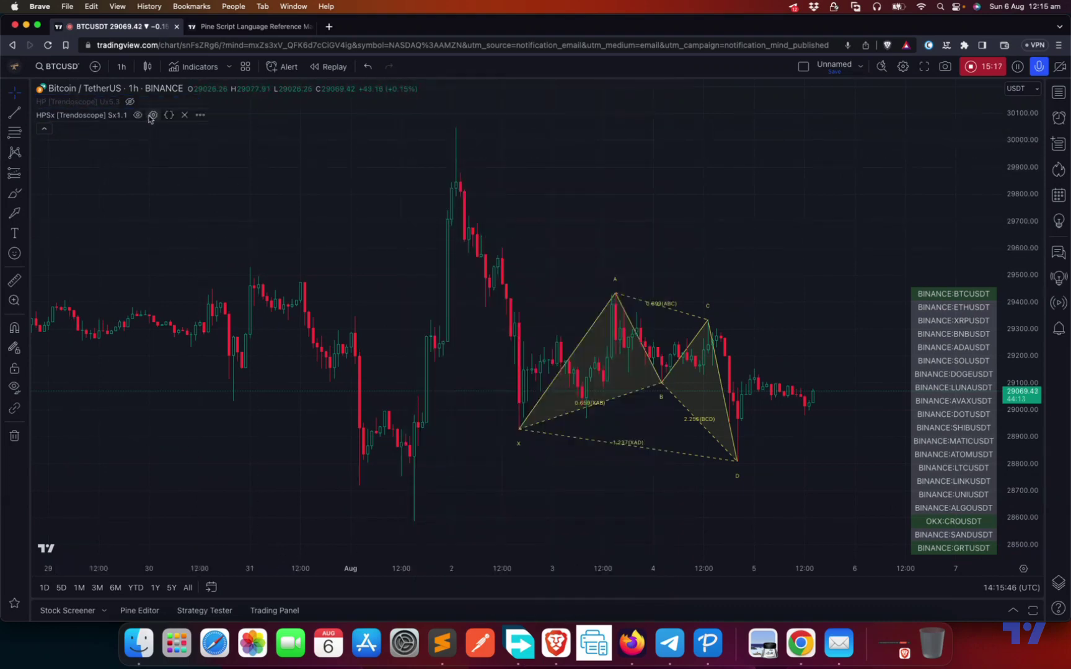
click(153, 116)
- Scroll through the HPSx inputs and close the dialog with Cancel
scroll(564, 483, down, 10)
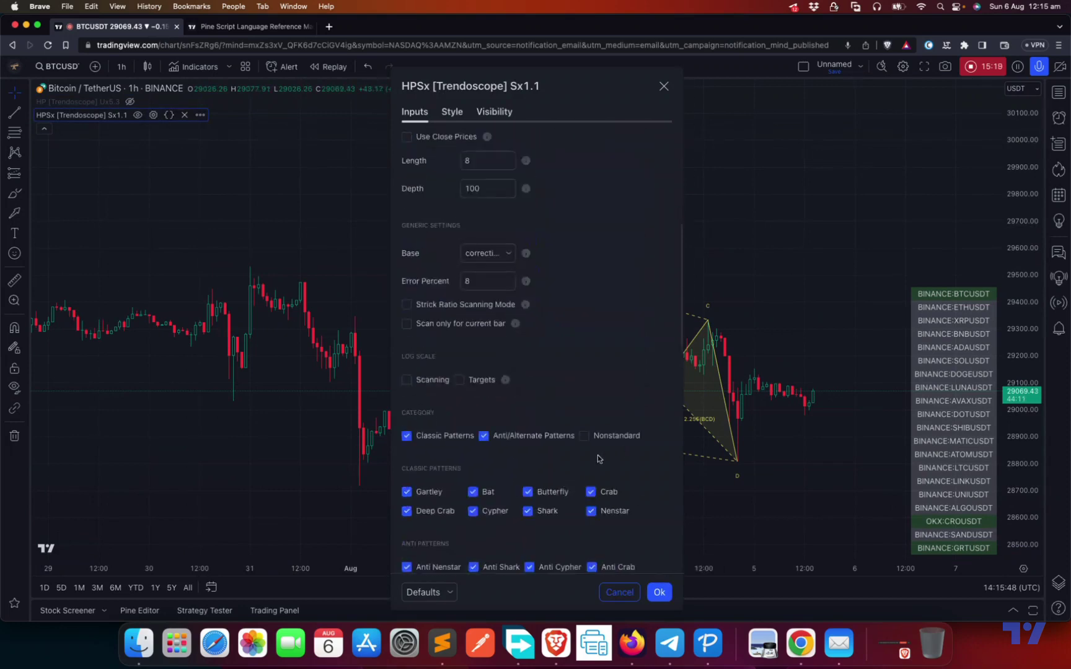
scroll(597, 466, down, 5)
click(619, 592)
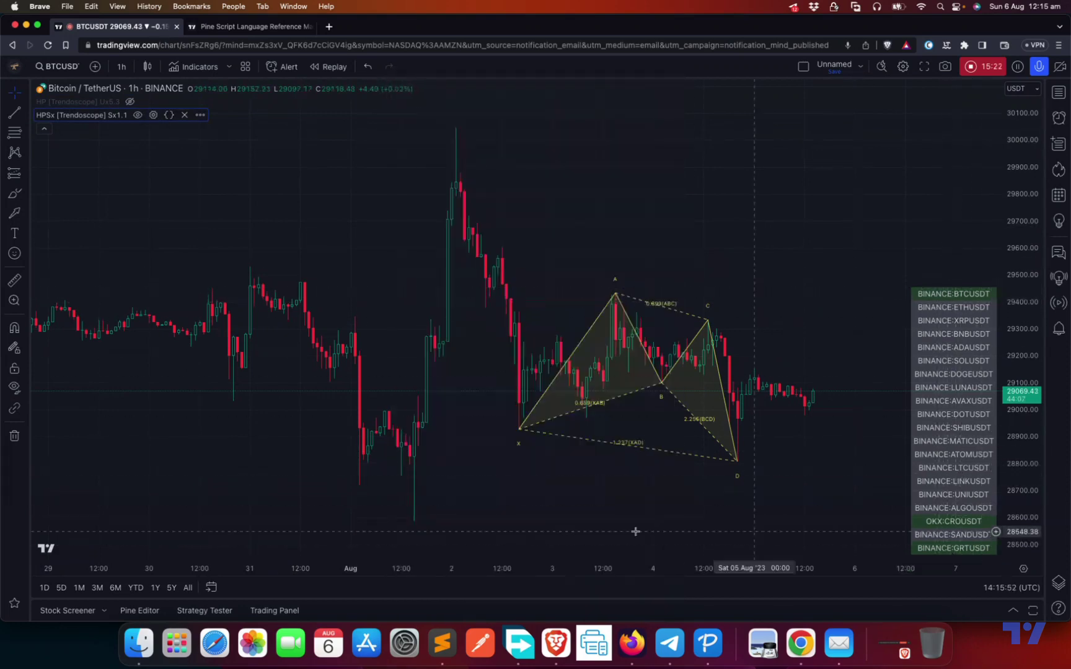
- Reopen HPSx settings to check text format, Pivot options off and Calculate Last N Bars 1000
click(153, 115)
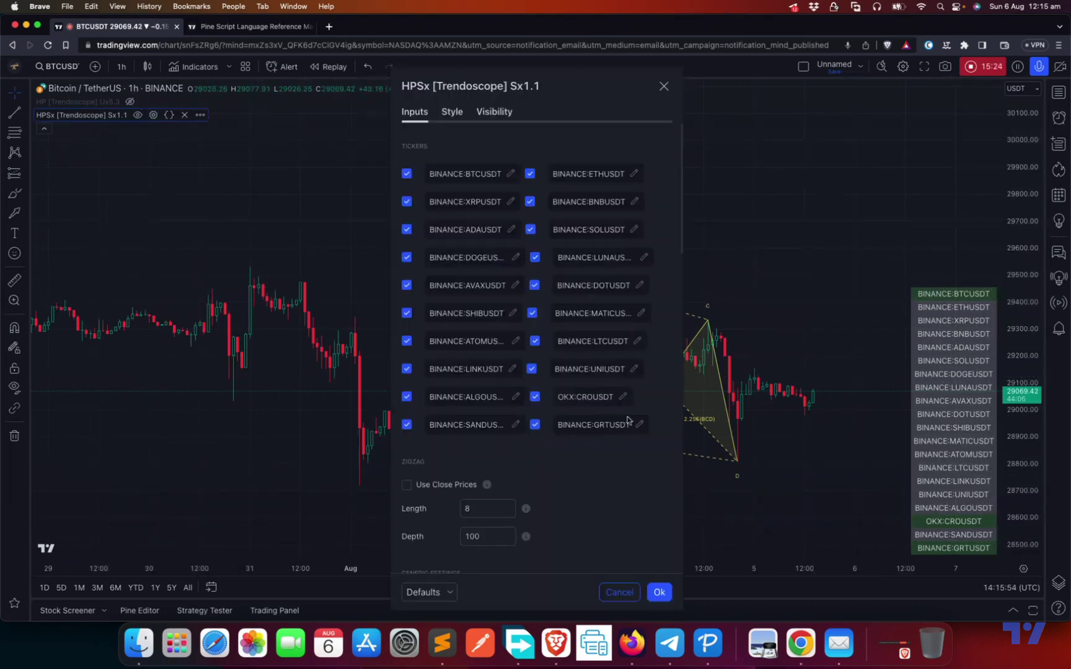
scroll(688, 498, down, 3)
scroll(617, 499, down, 10)
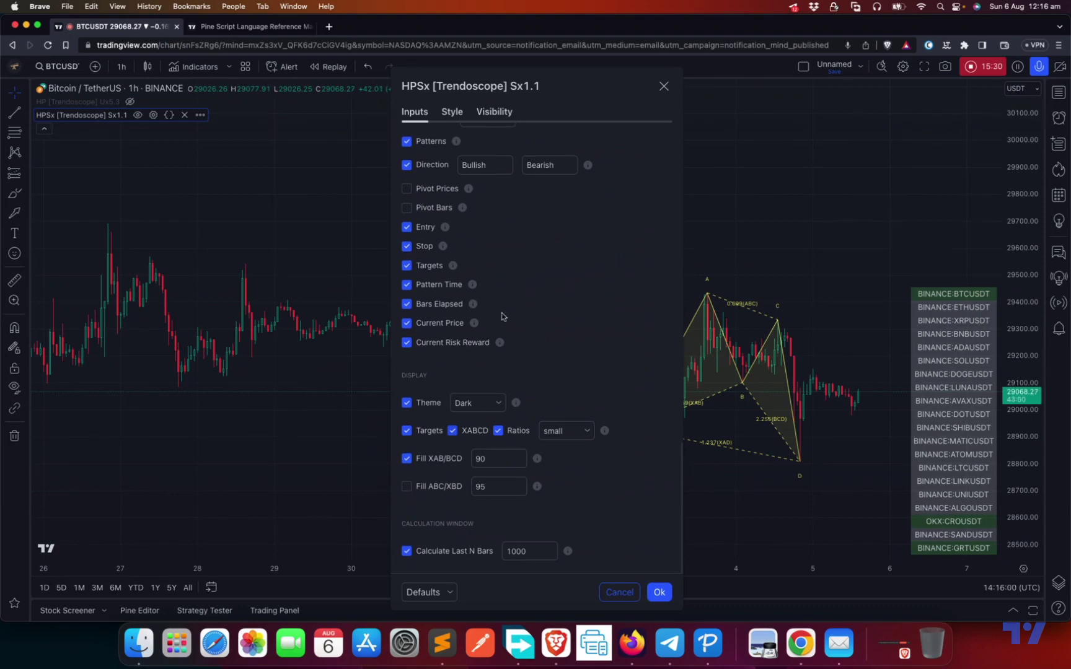
scroll(504, 316, up, 3)
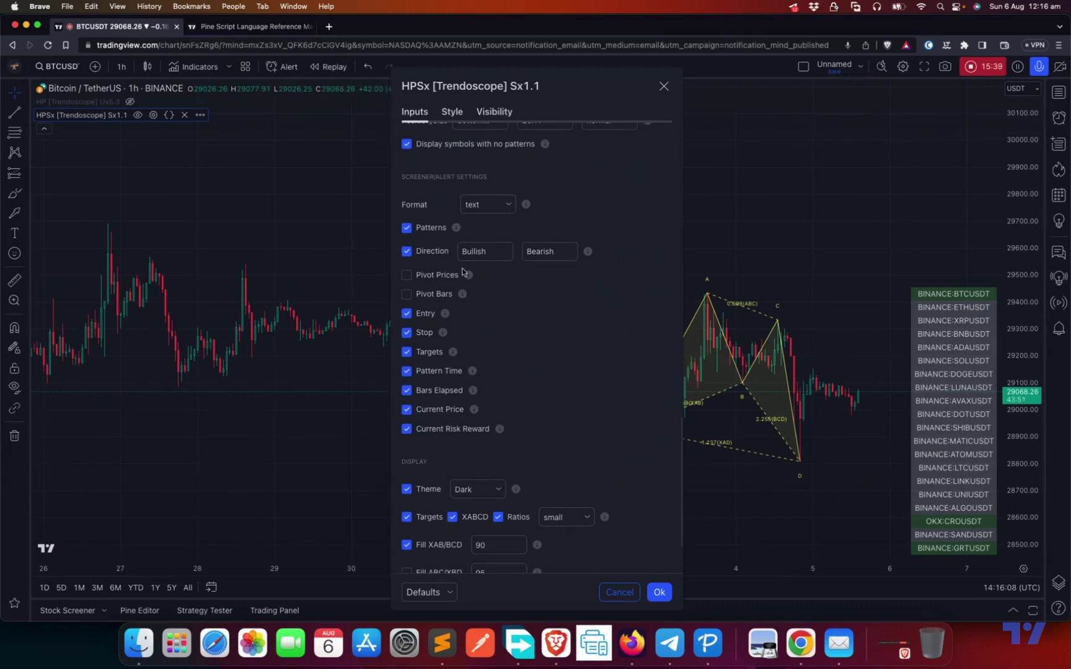
mouse_move(470, 276)
scroll(516, 434, down, 3)
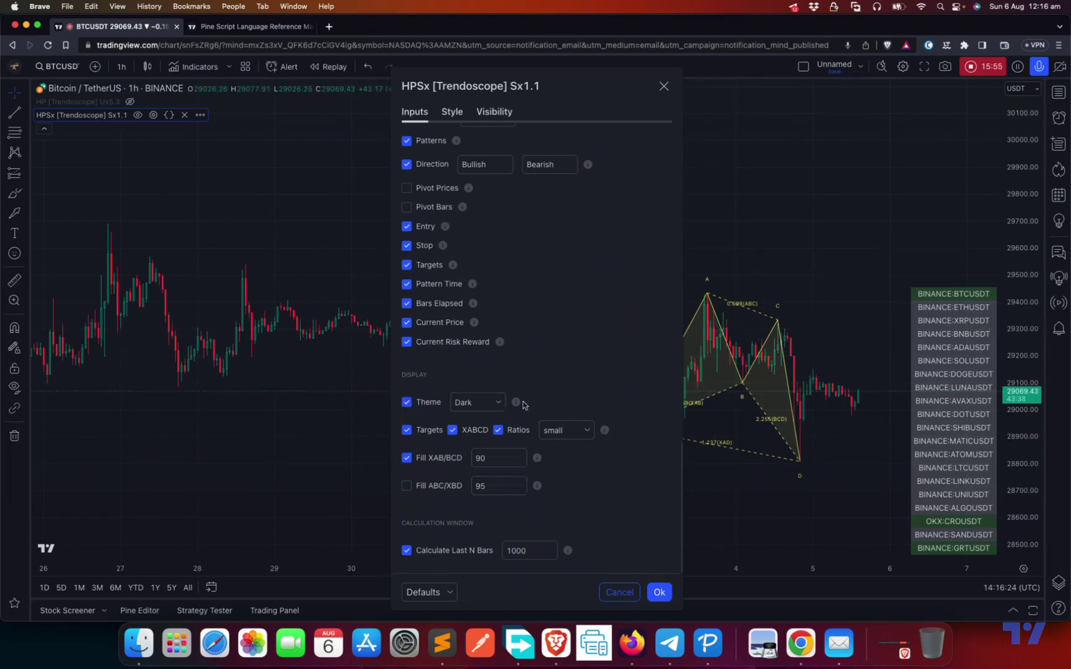
mouse_move(519, 404)
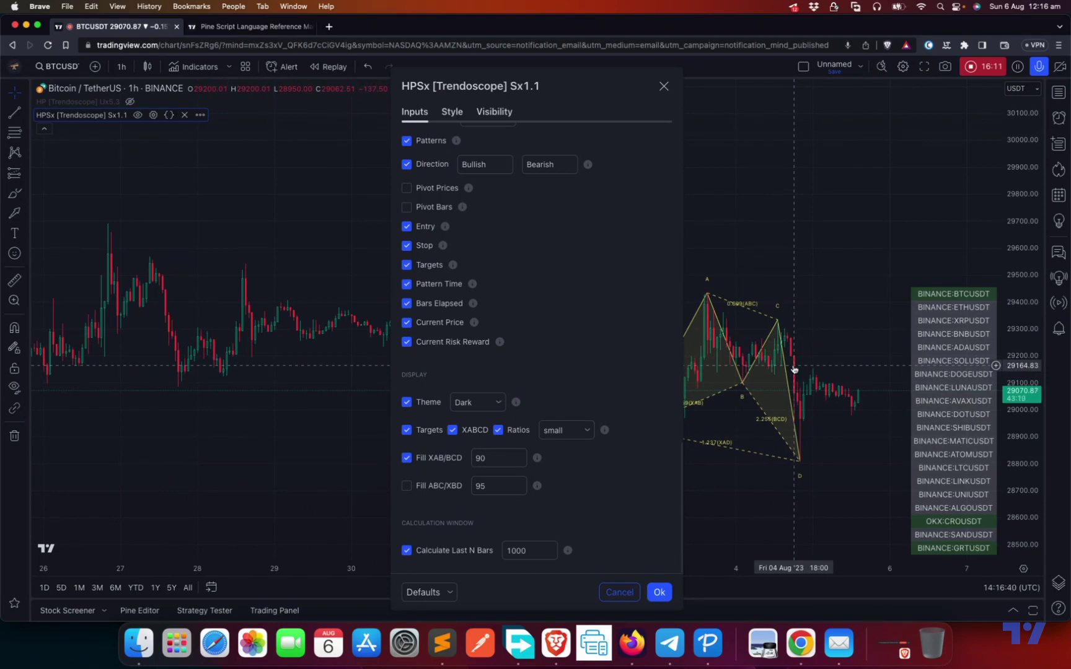
click(478, 402)
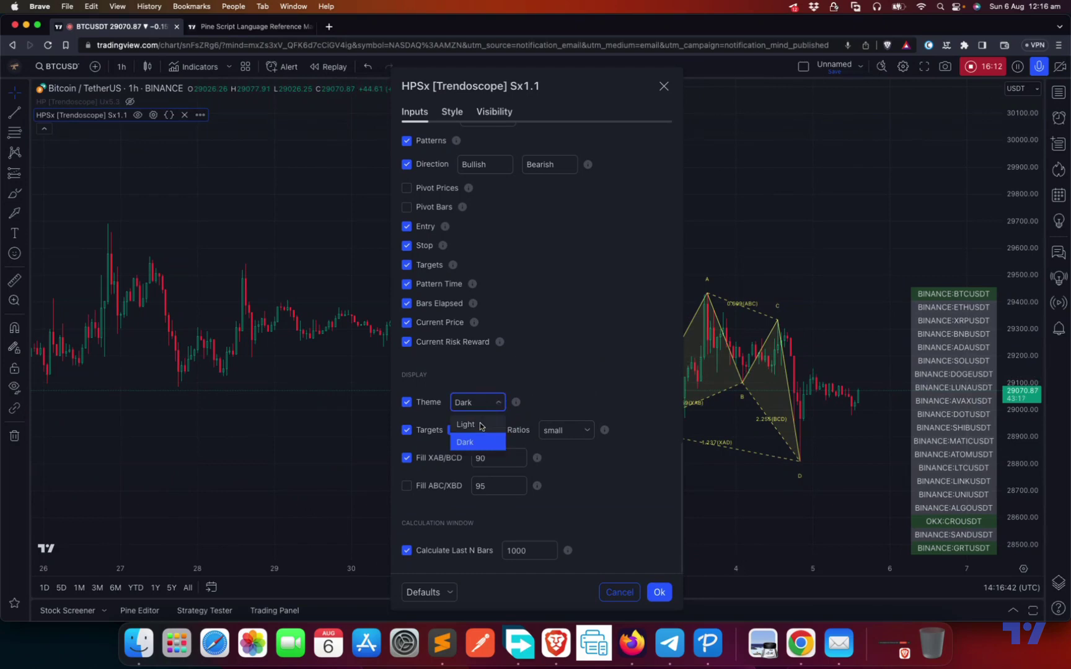
click(536, 380)
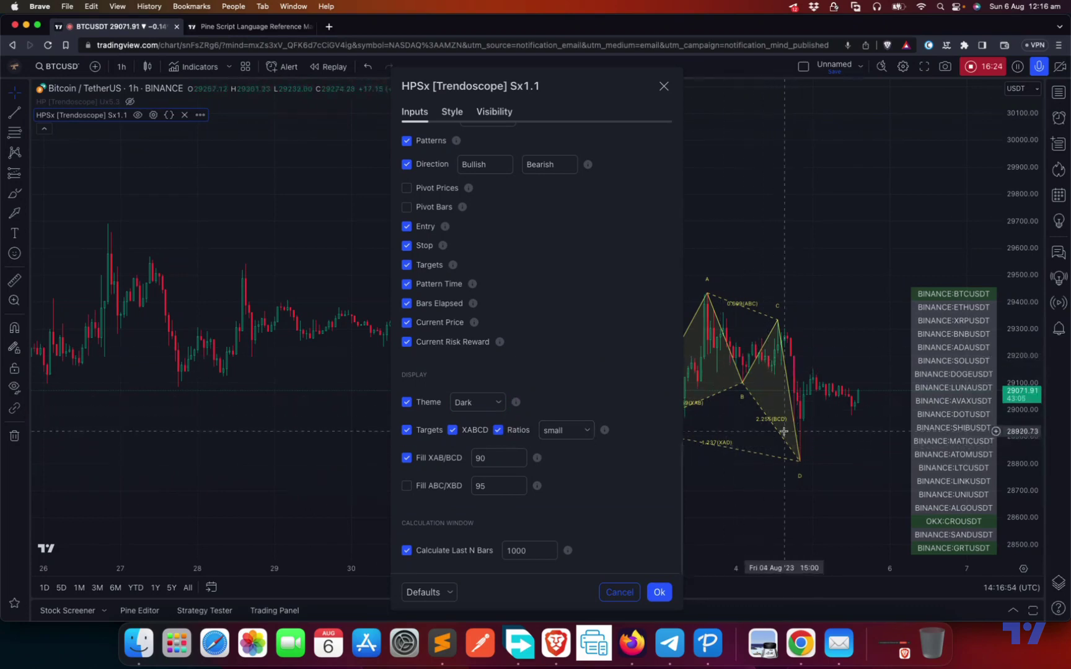
click(575, 437)
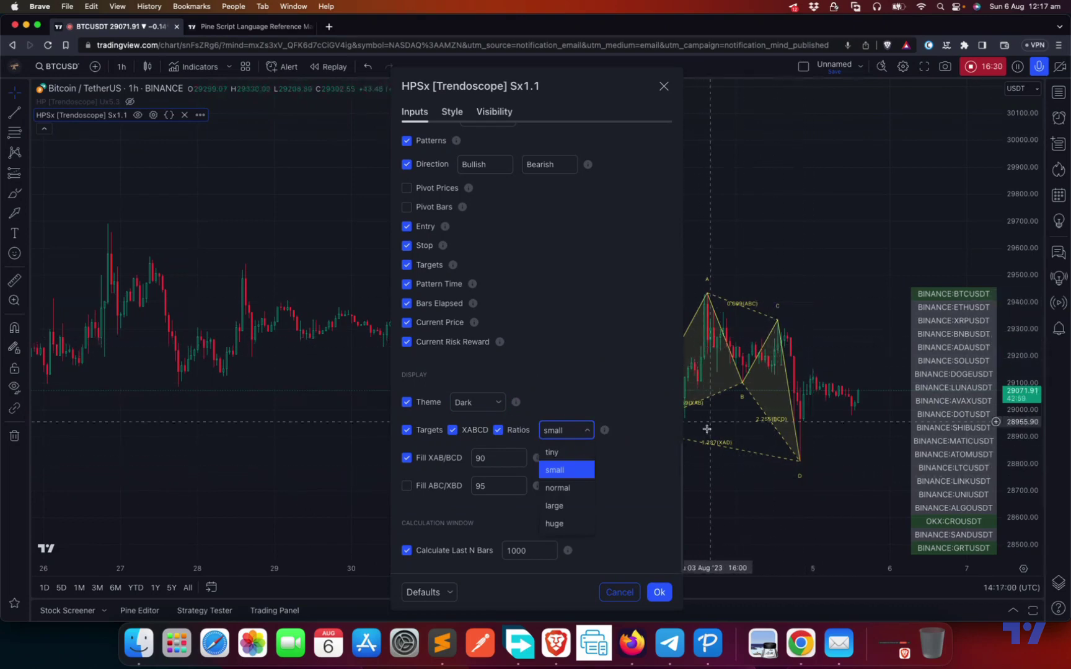
click(577, 429)
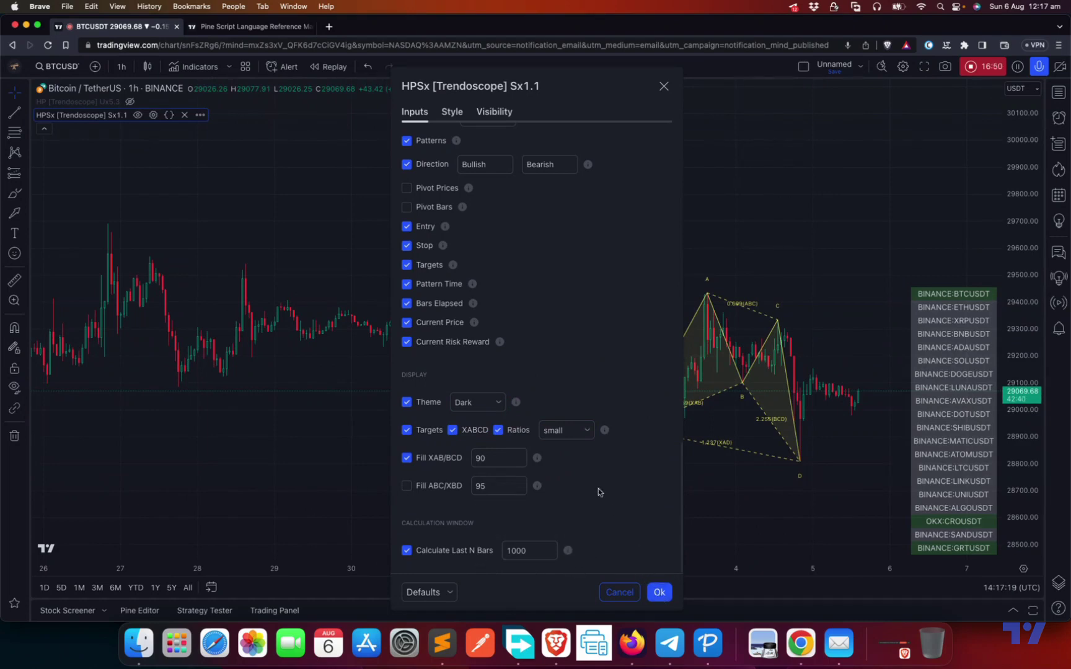
click(659, 592)
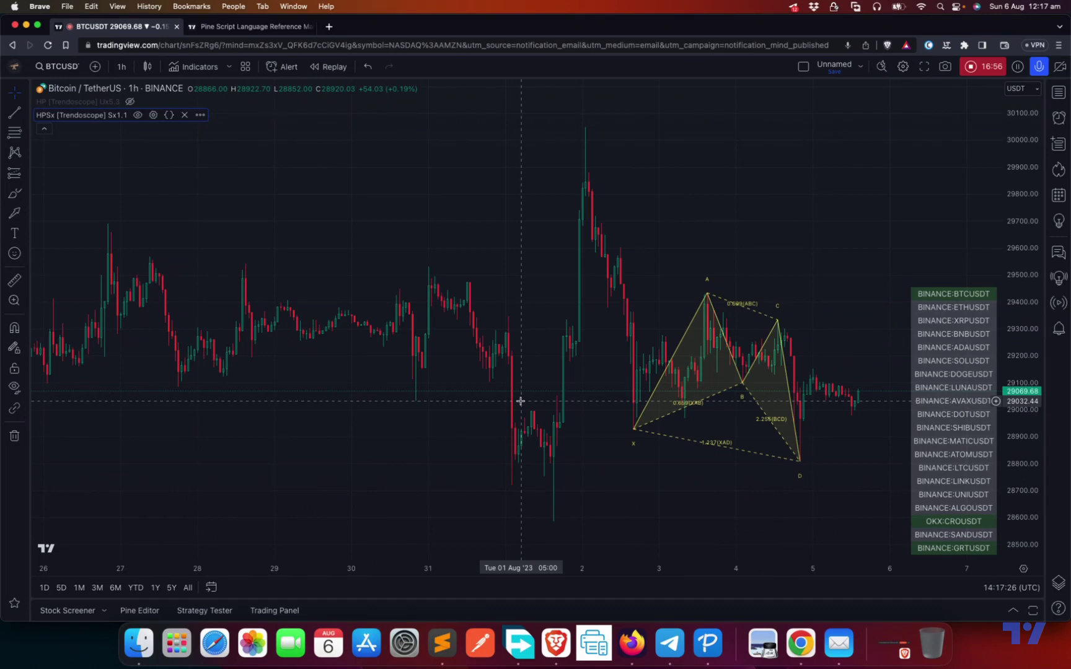
click(153, 114)
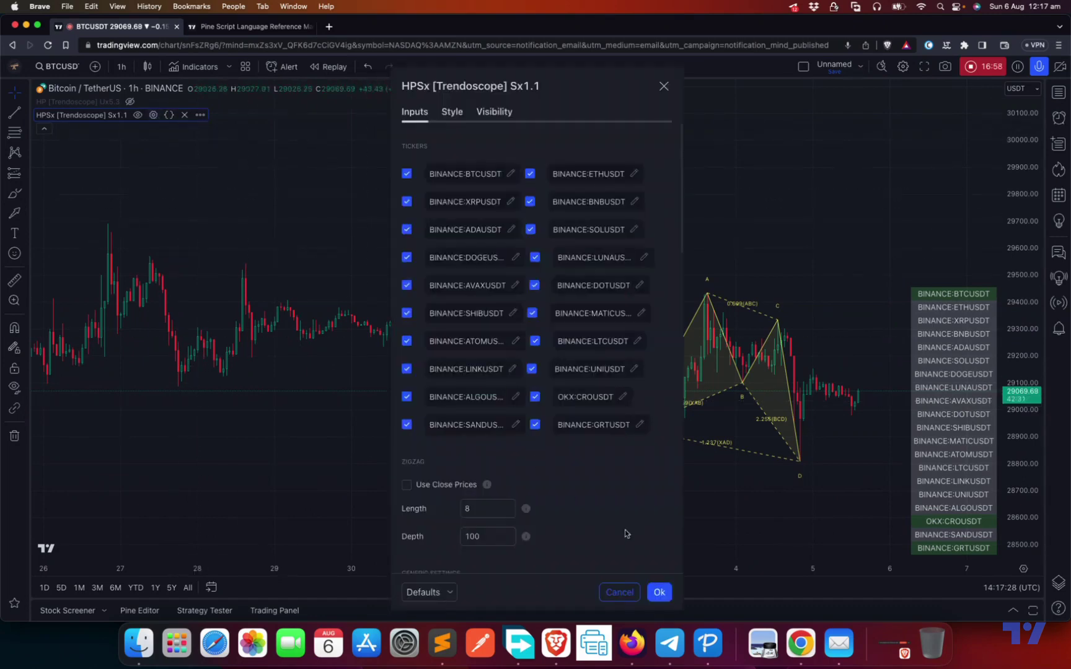
scroll(631, 538, down, 15)
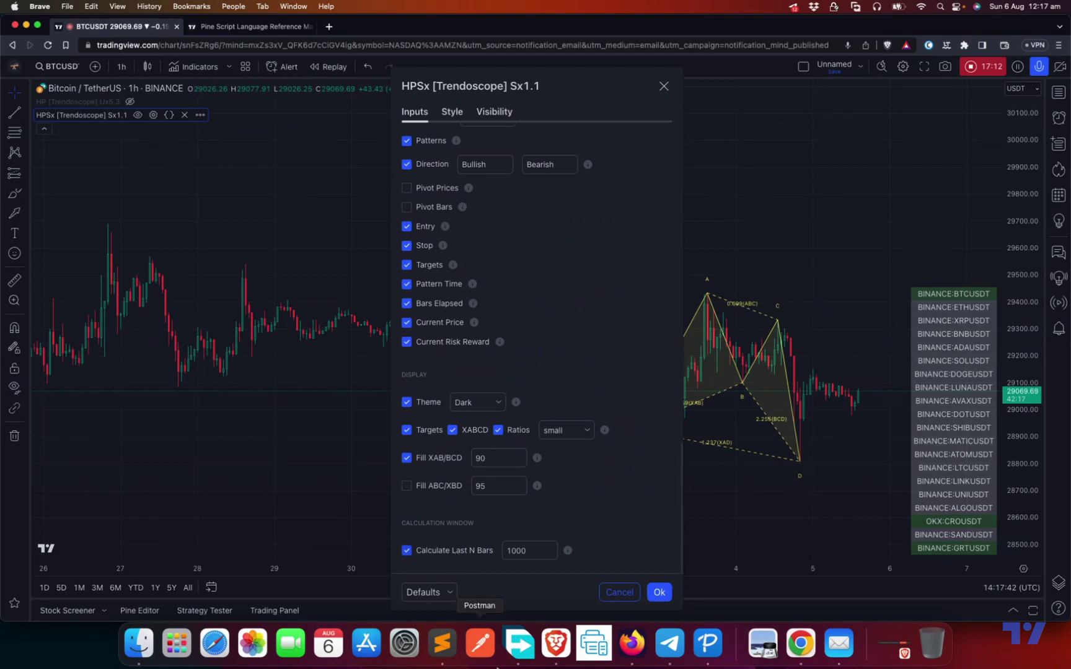
click(659, 592)
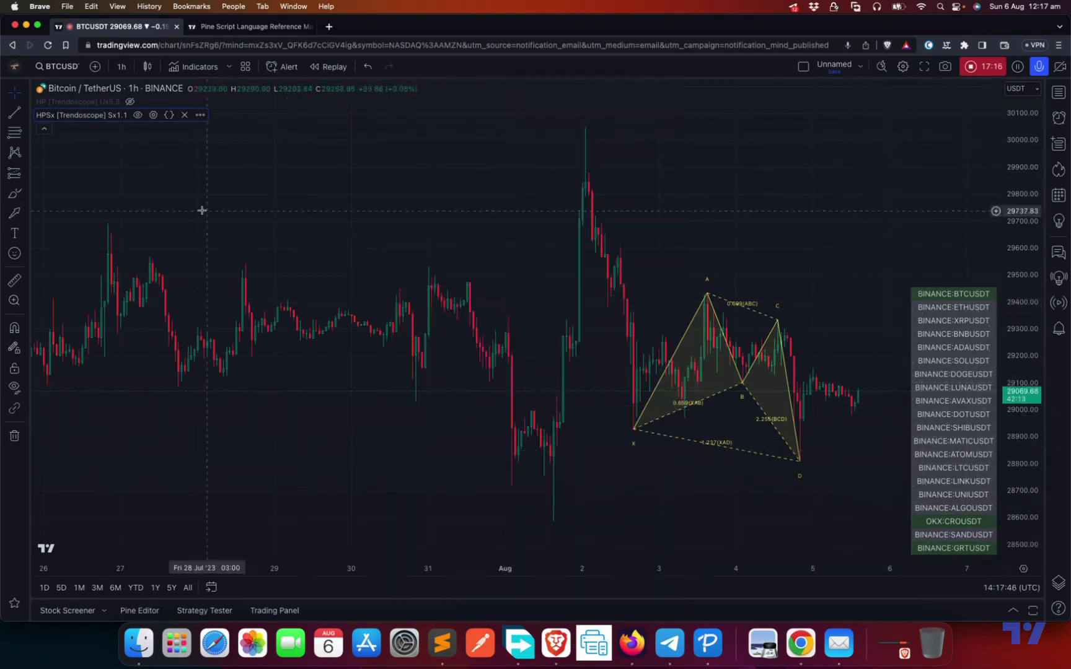
click(151, 115)
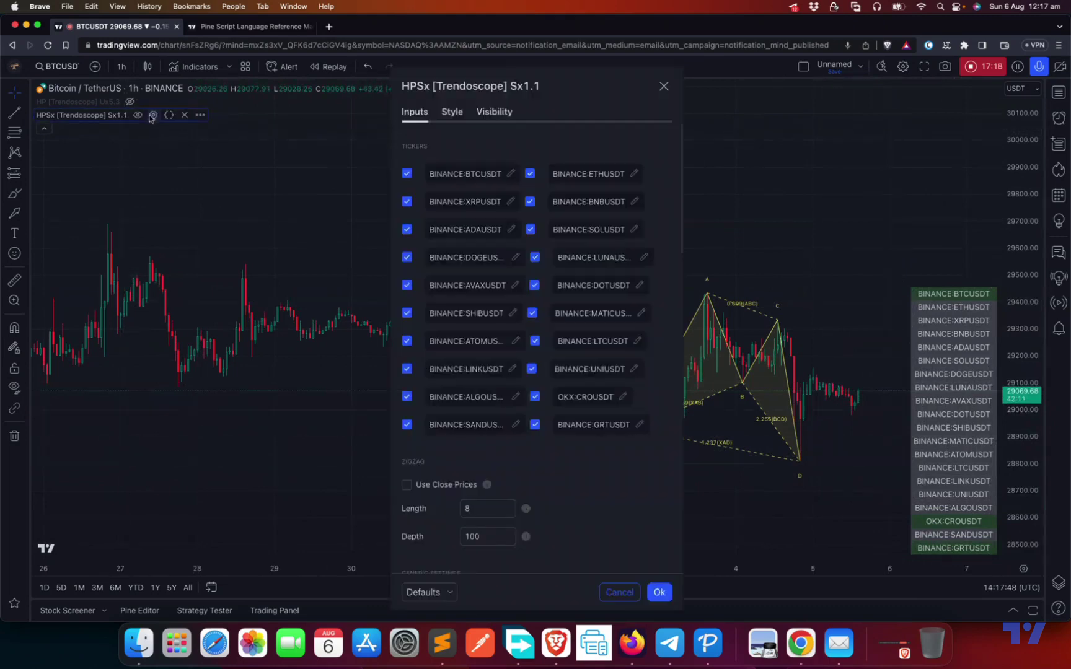
scroll(538, 438, down, 15)
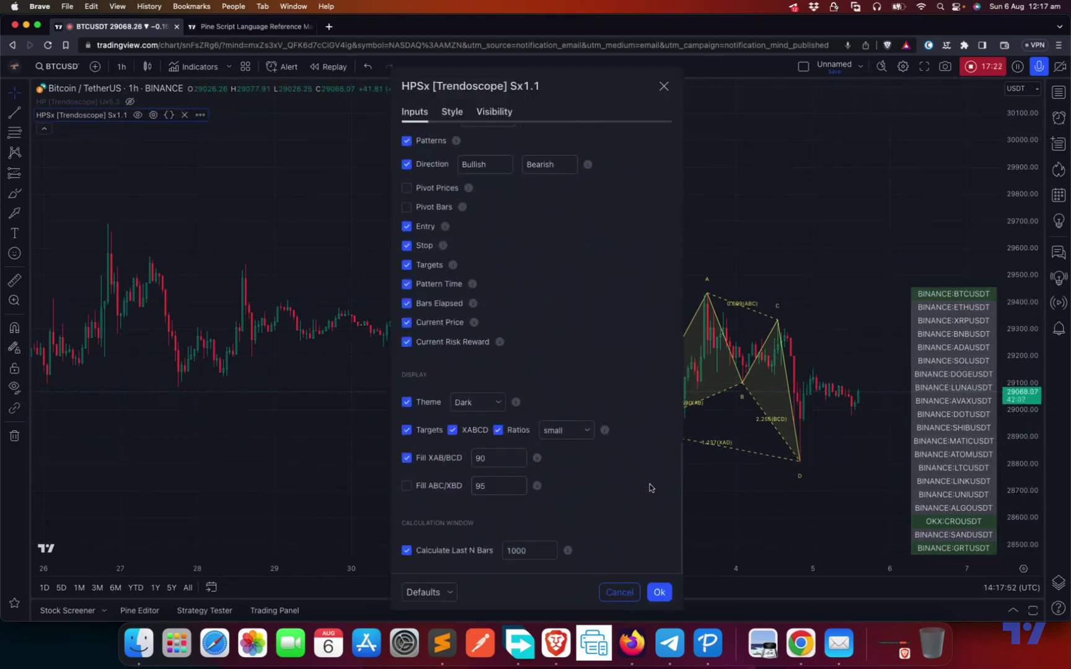
click(660, 592)
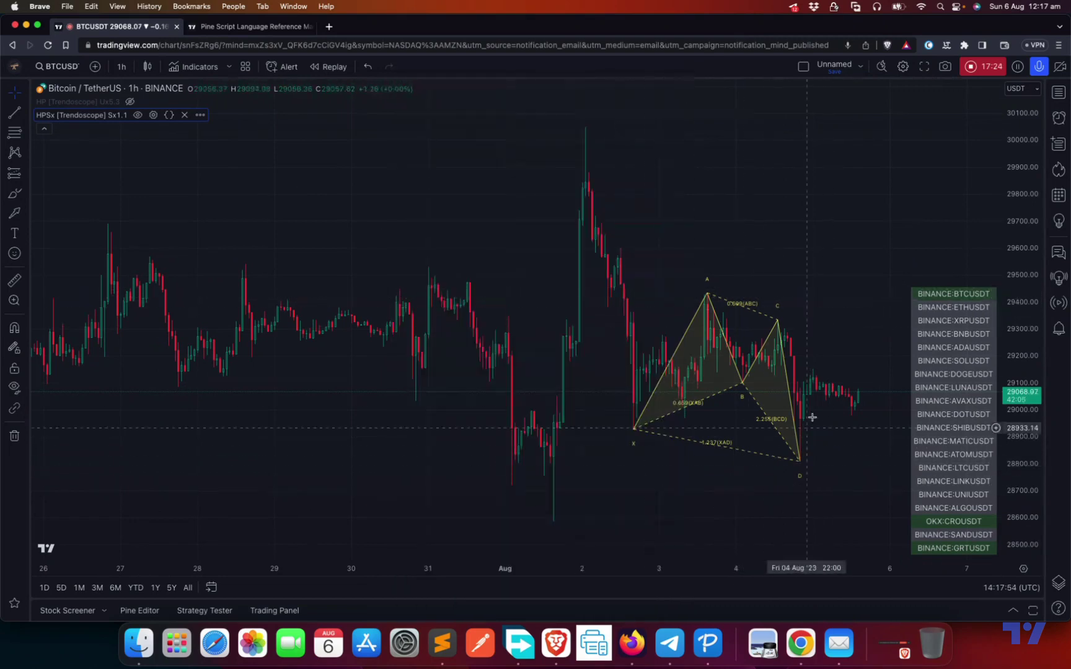
drag(166, 382, 640, 332)
scroll(640, 333, left, 15)
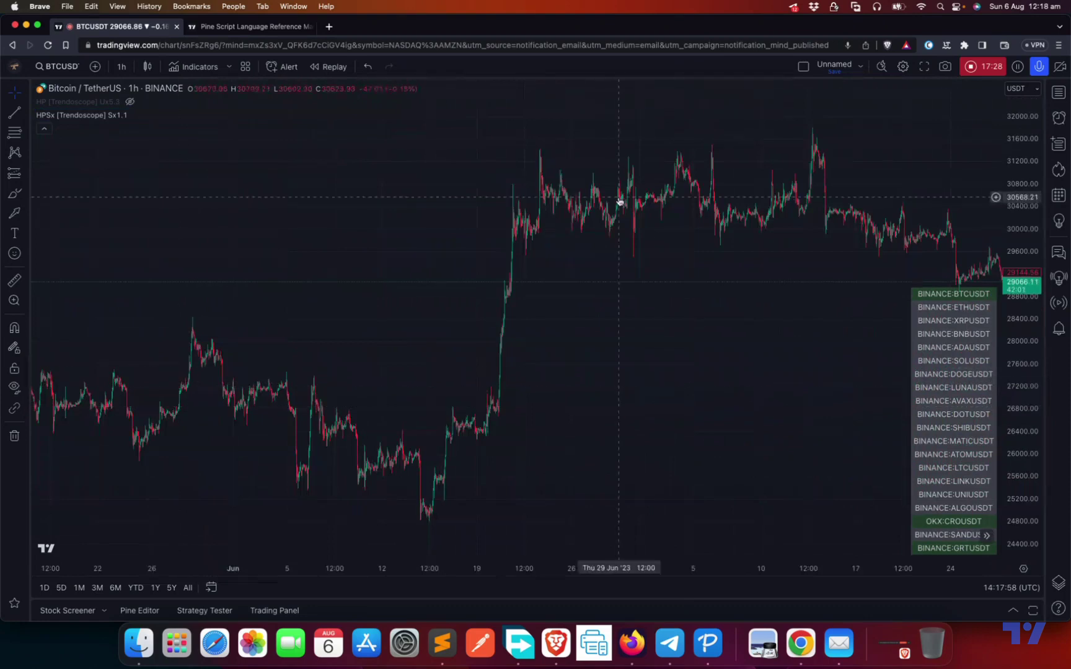
drag(617, 262, 209, 275)
drag(632, 306, 471, 306)
scroll(545, 399, up, 5)
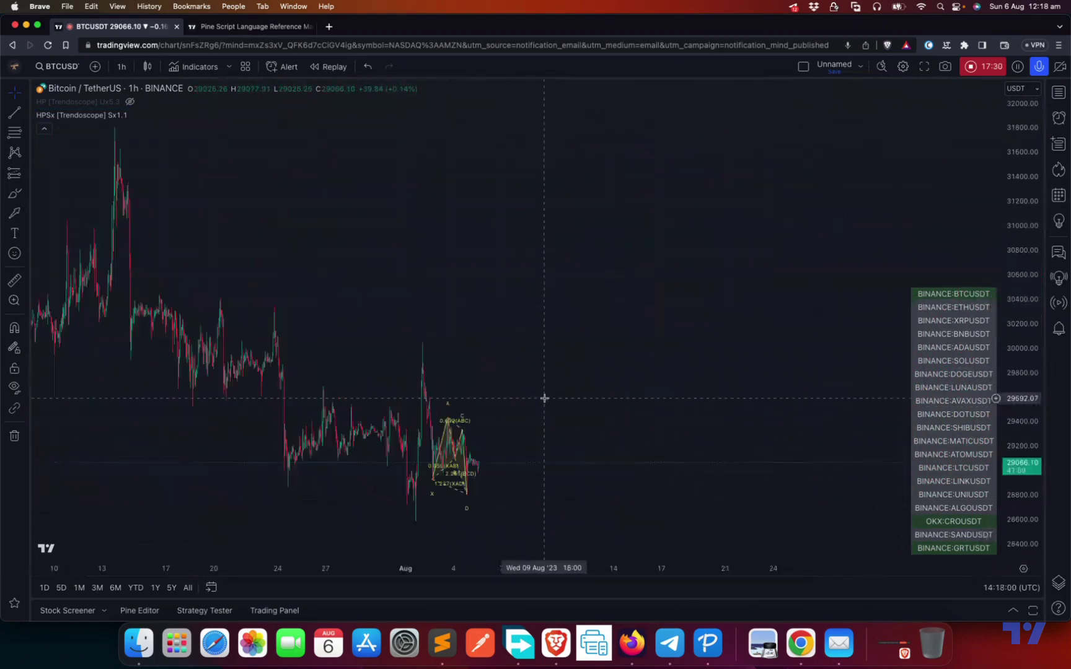
drag(304, 419, 1057, 389)
scroll(770, 363, up, 2)
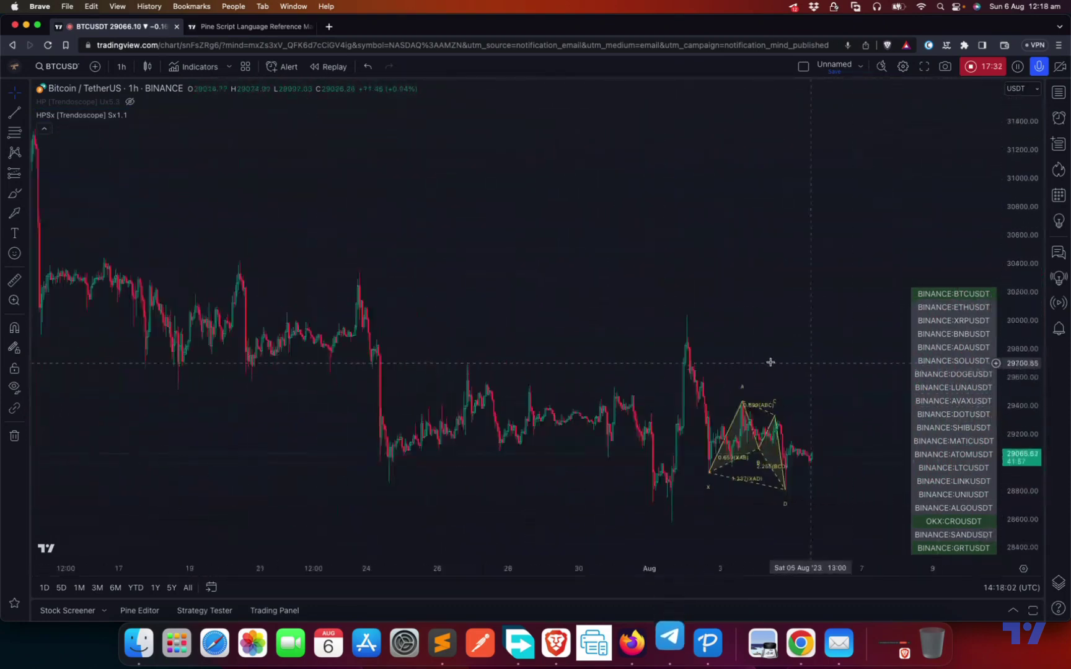
click(129, 102)
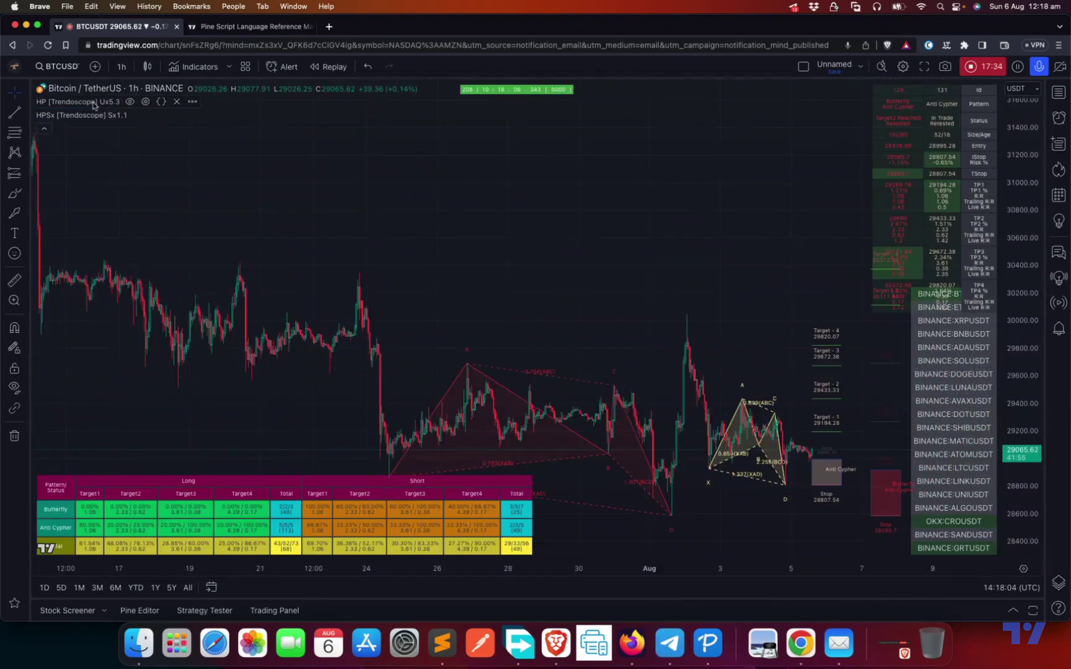
click(129, 102)
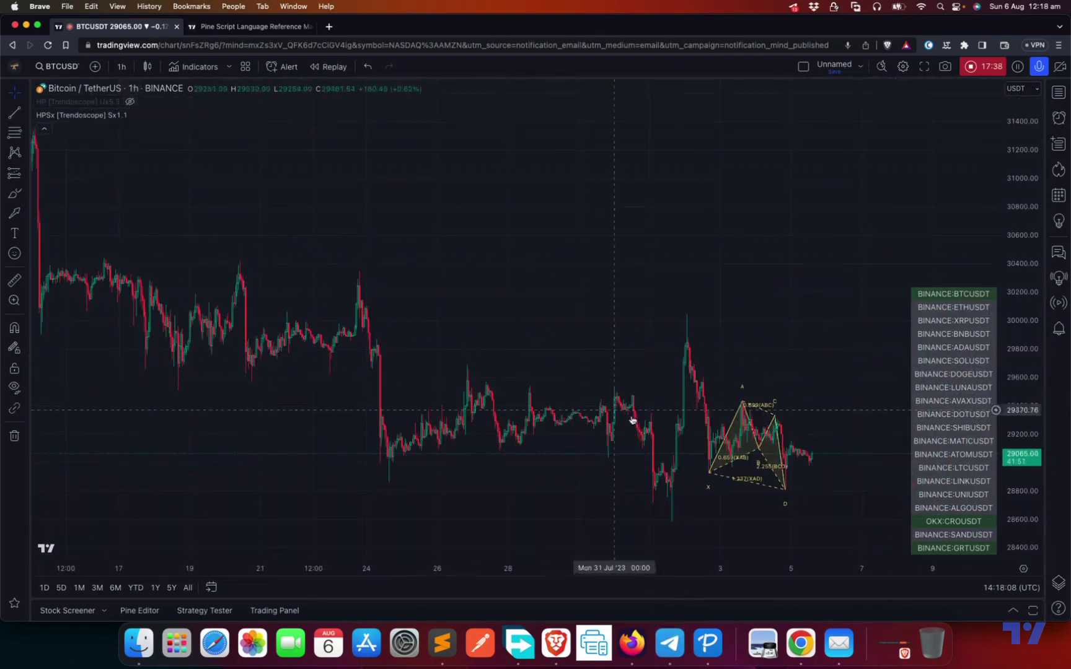
scroll(775, 515, up, 5)
scroll(776, 516, up, 2)
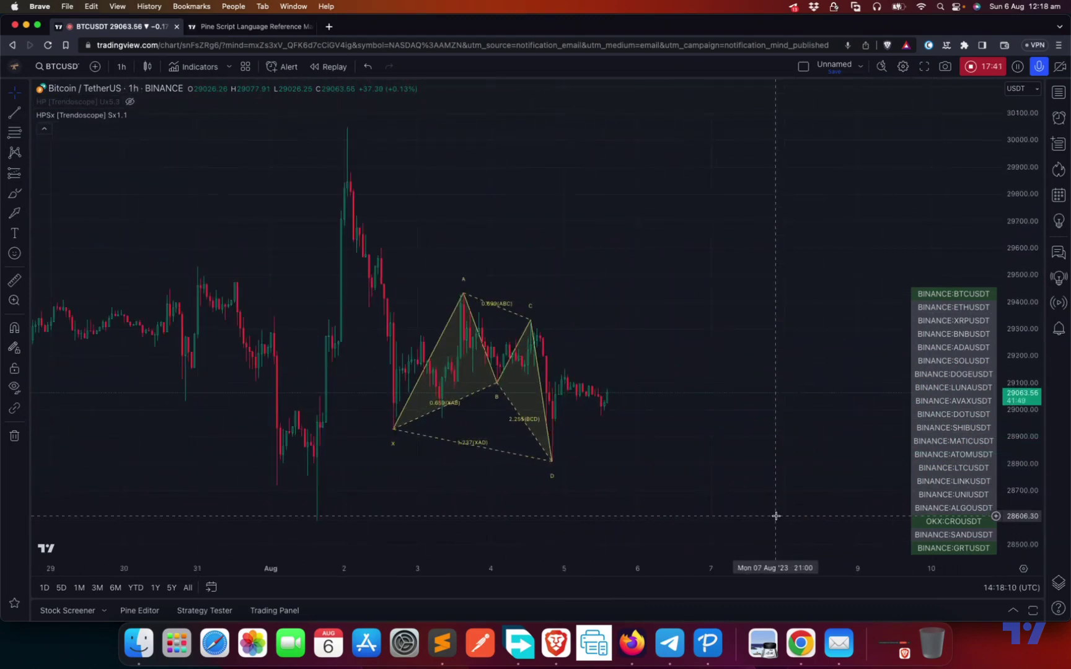
- Reopen the HPSx settings, scroll through the inputs, and confirm with Ok to return to BTCUSDT
click(153, 115)
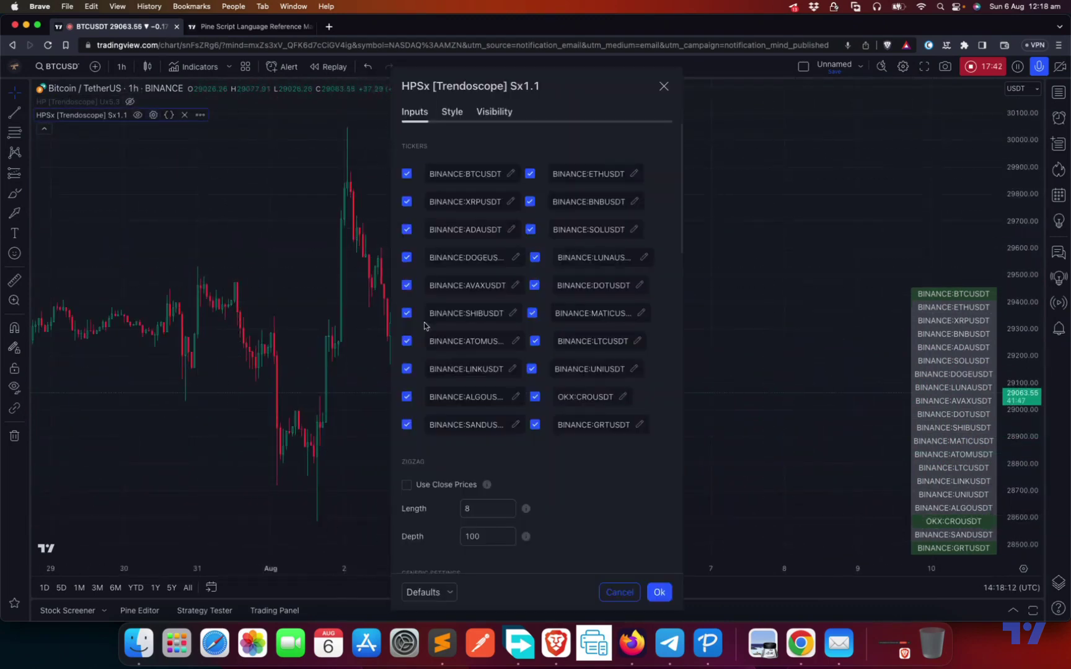
scroll(521, 434, down, 10)
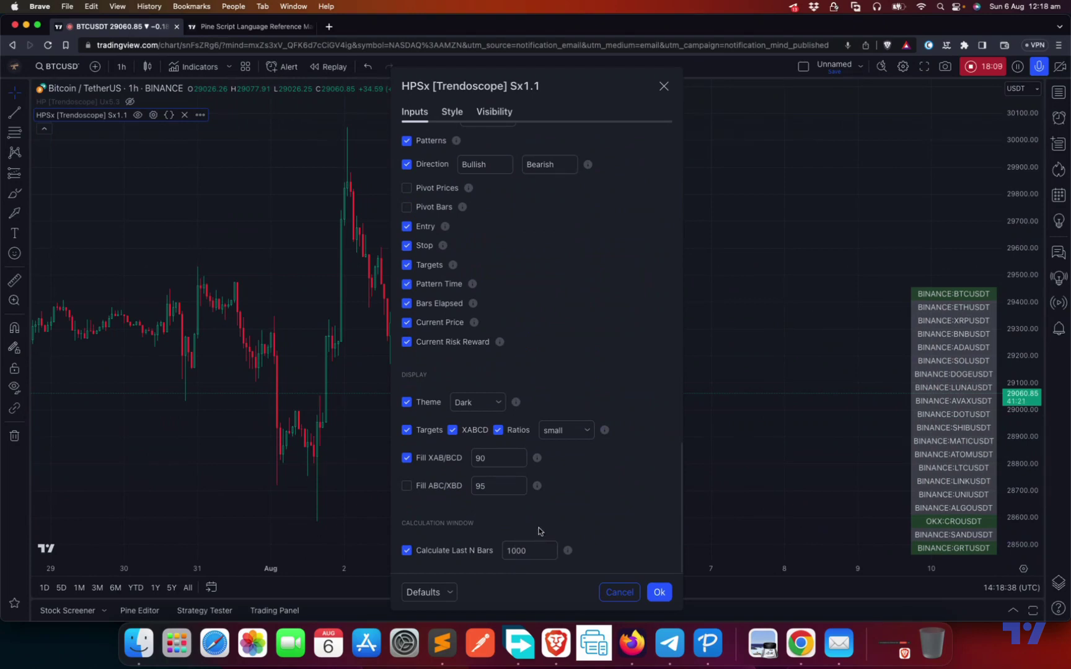
scroll(539, 530, up, 10)
scroll(539, 529, down, 10)
scroll(539, 526, up, 10)
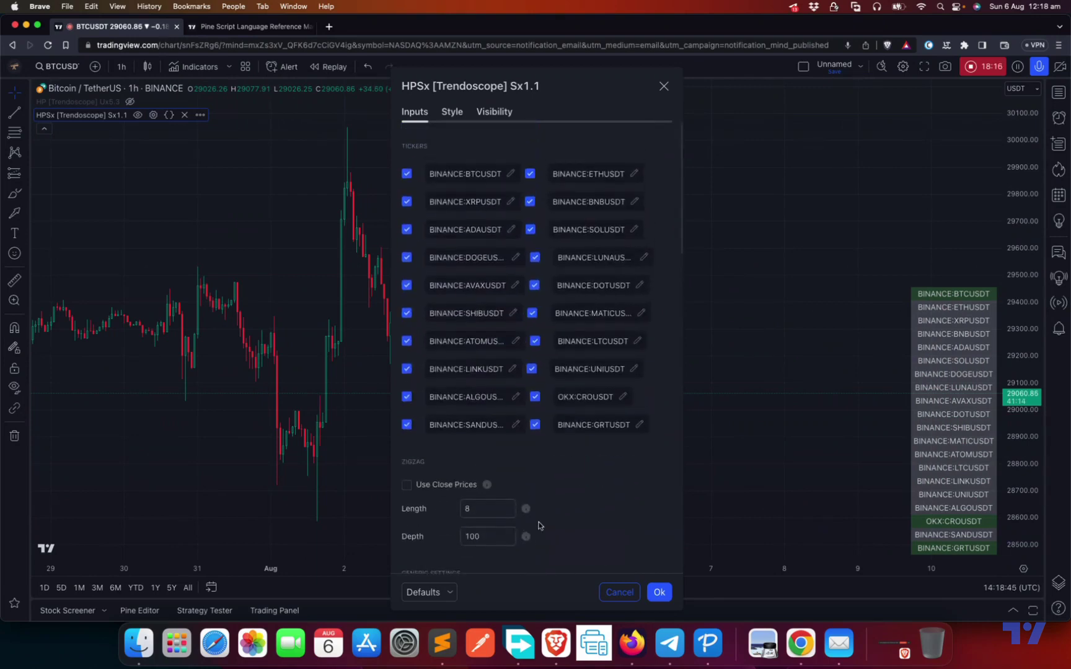
click(658, 592)
scroll(671, 486, up, 5)
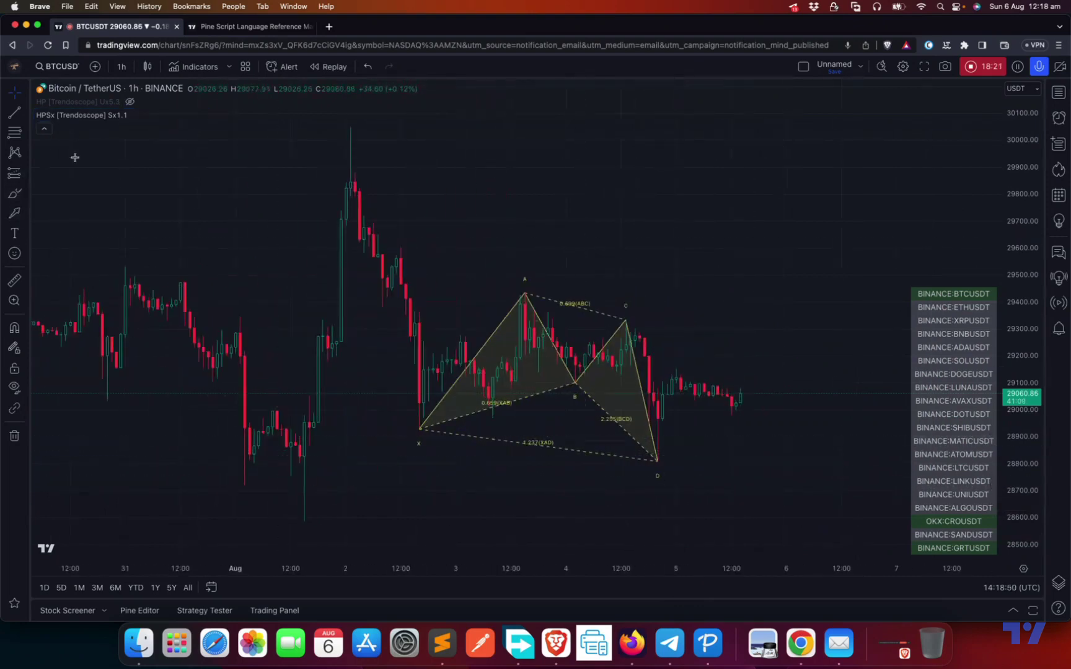
scroll(726, 451, up, 3)
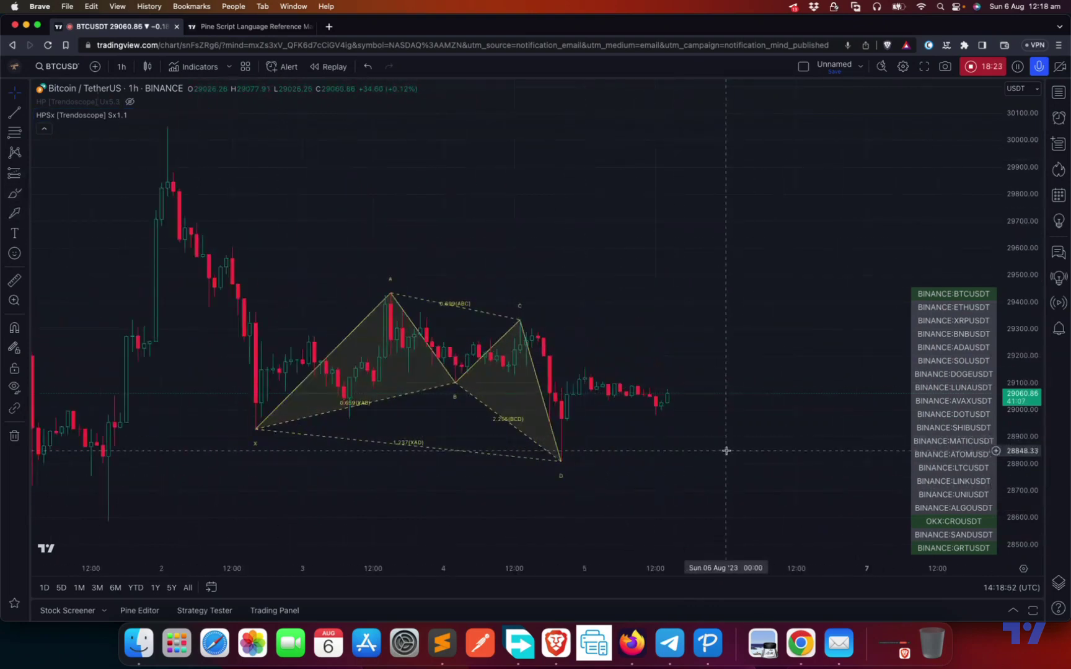